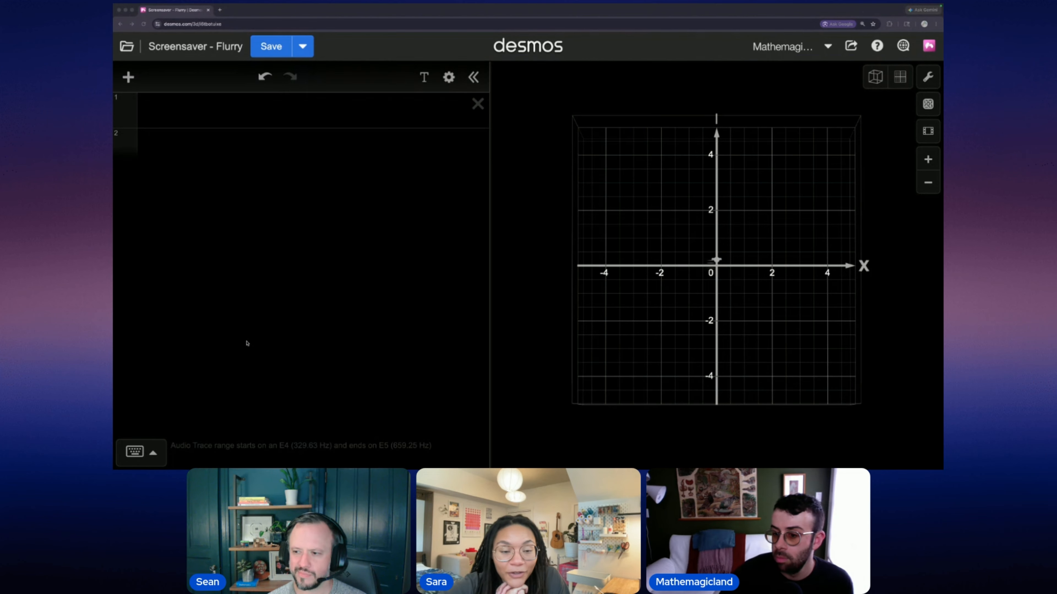
# Step: Plot a point at the origin with the expression (0,0,0) in the 3D graph
pyautogui.moveTo(661, 289); pyautogui.dragTo(655, 316)
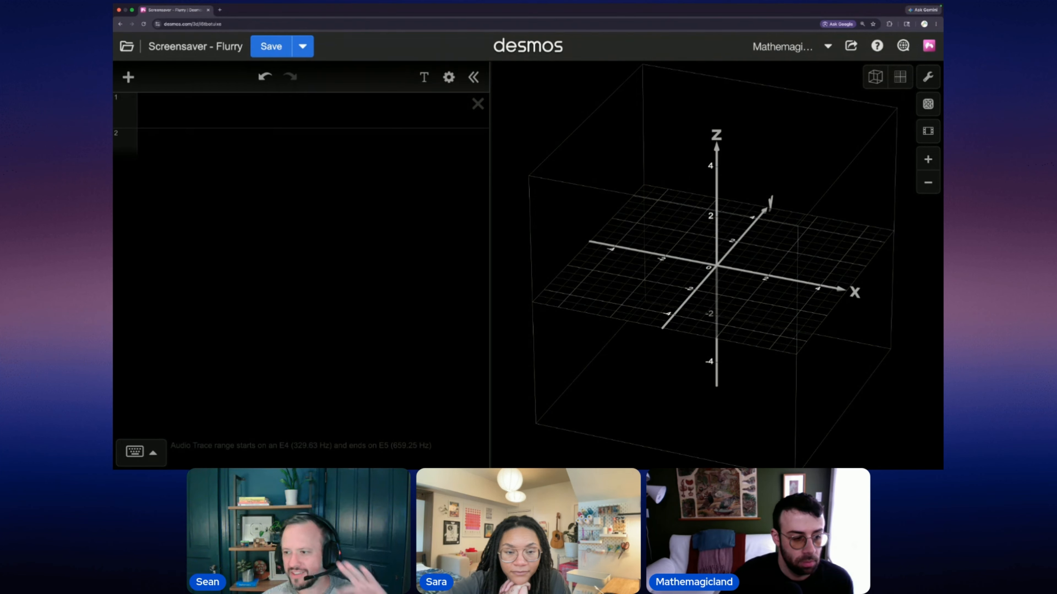
pyautogui.press('super+Tab')
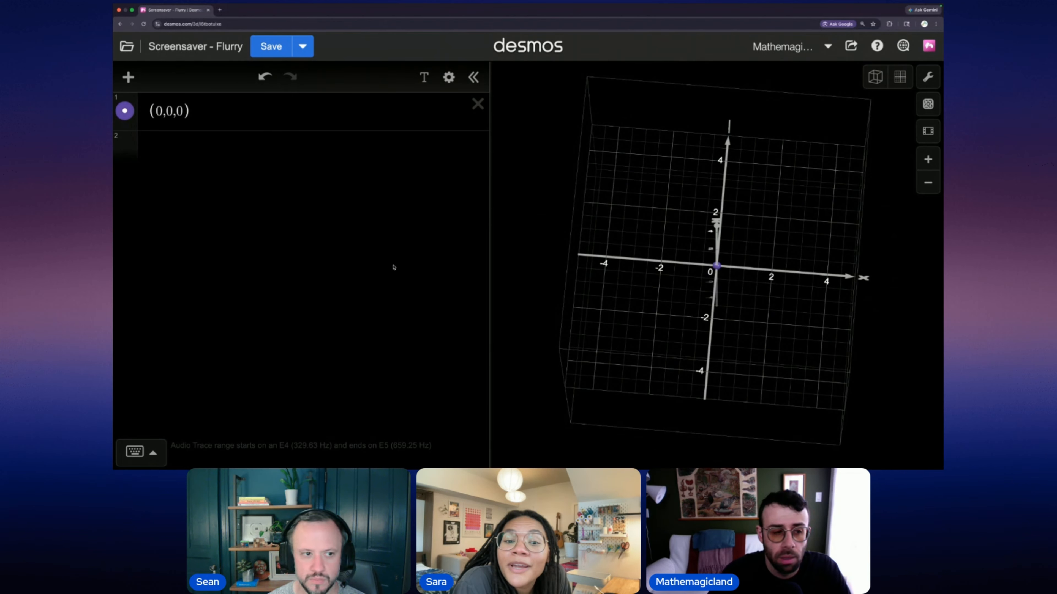
pyautogui.moveTo(619, 224); pyautogui.dragTo(623, 211)
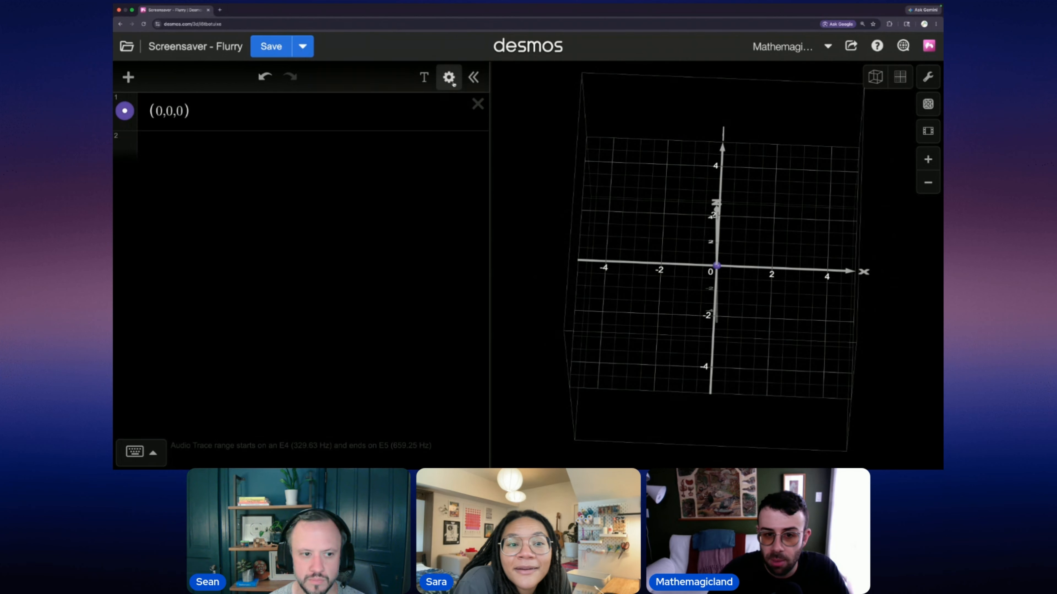
pyautogui.click(448, 77)
pyautogui.click(361, 148)
pyautogui.click(343, 121)
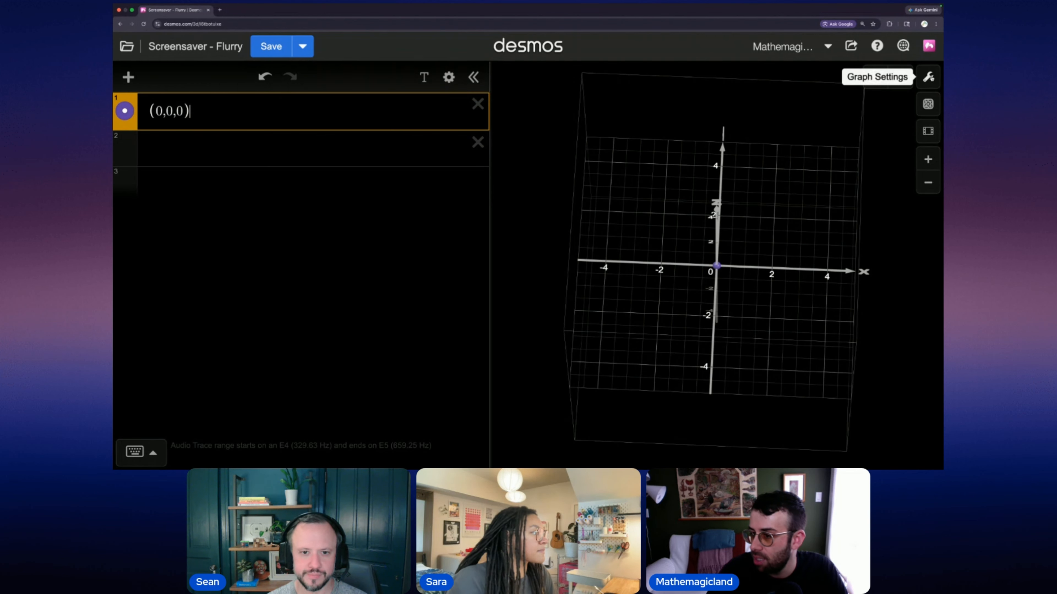
# Step: Define the color c_1 = hsv(360,0,1) and hide the graph's axes and grid
pyautogui.click(928, 77)
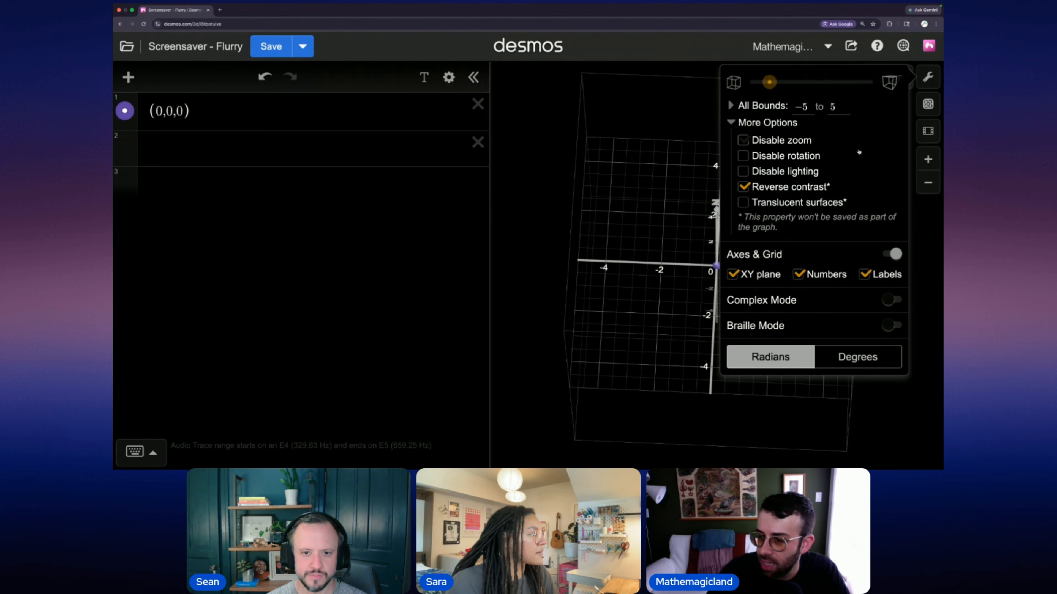
pyautogui.click(506, 217)
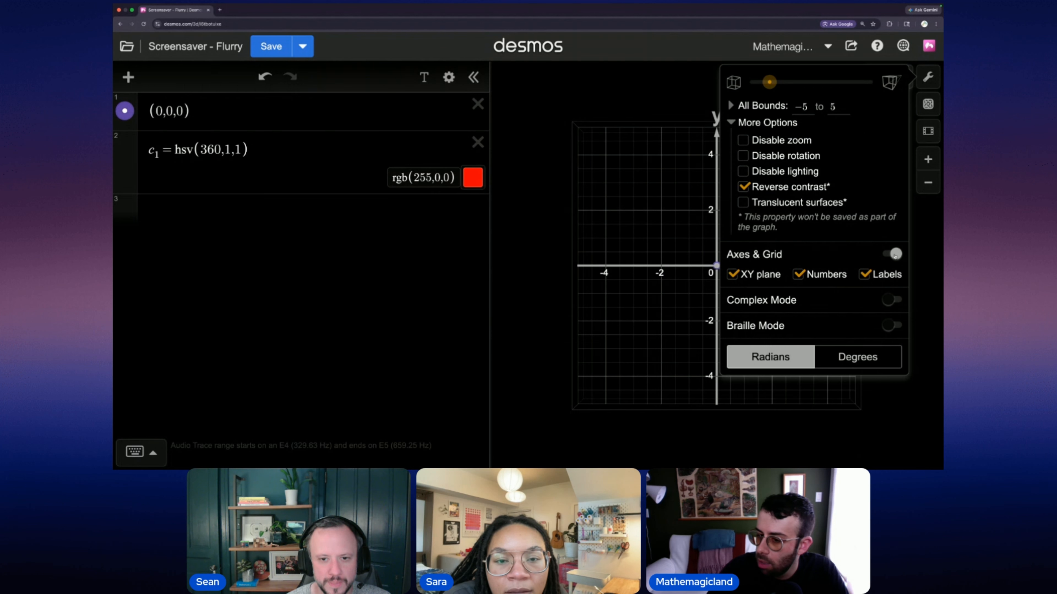
pyautogui.click(893, 254)
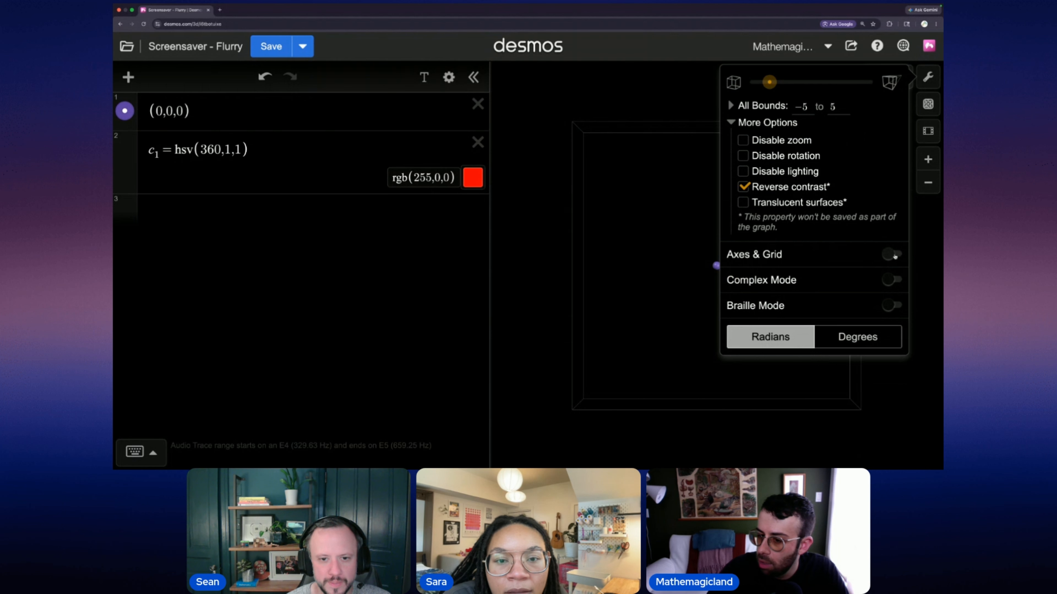
pyautogui.click(525, 298)
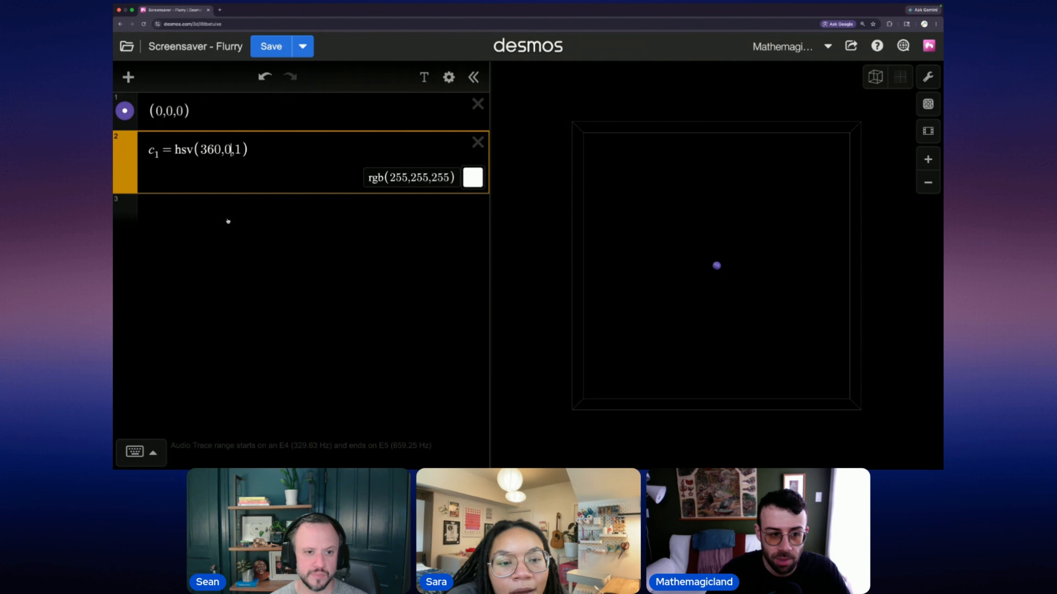
# Step: Graph the curve y = x sin(x) in a new expression below the color definition
pyautogui.click(229, 222)
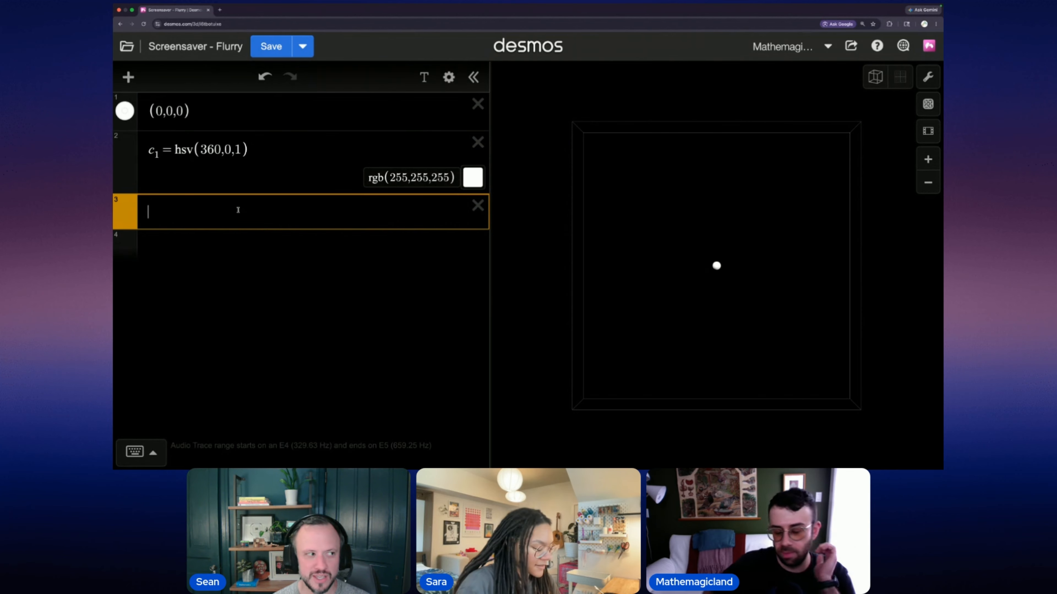
pyautogui.write('y=xsinx')
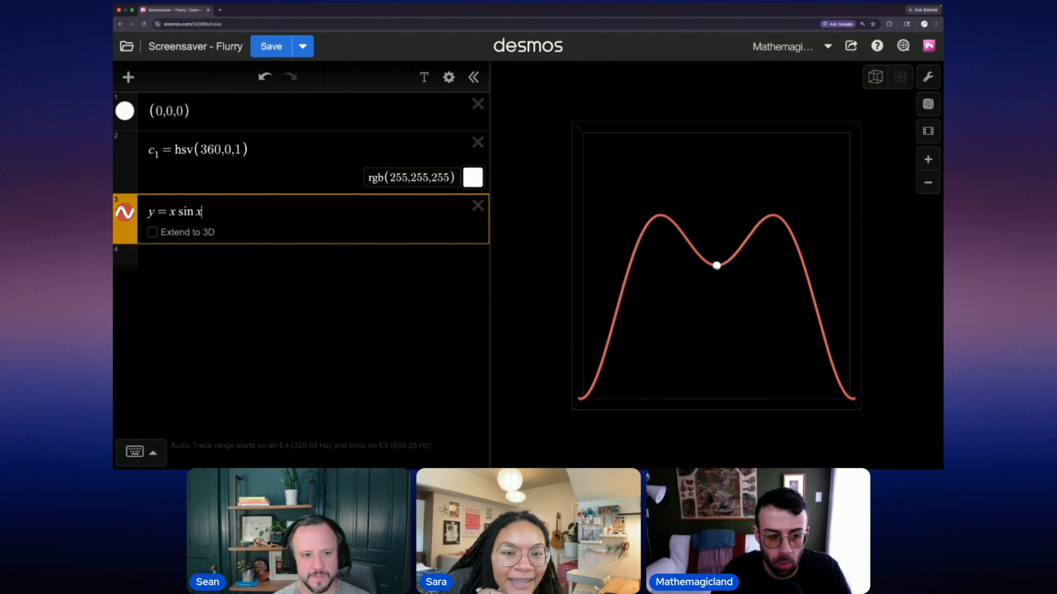
pyautogui.press('BackSpace')
pyautogui.write('(x)')
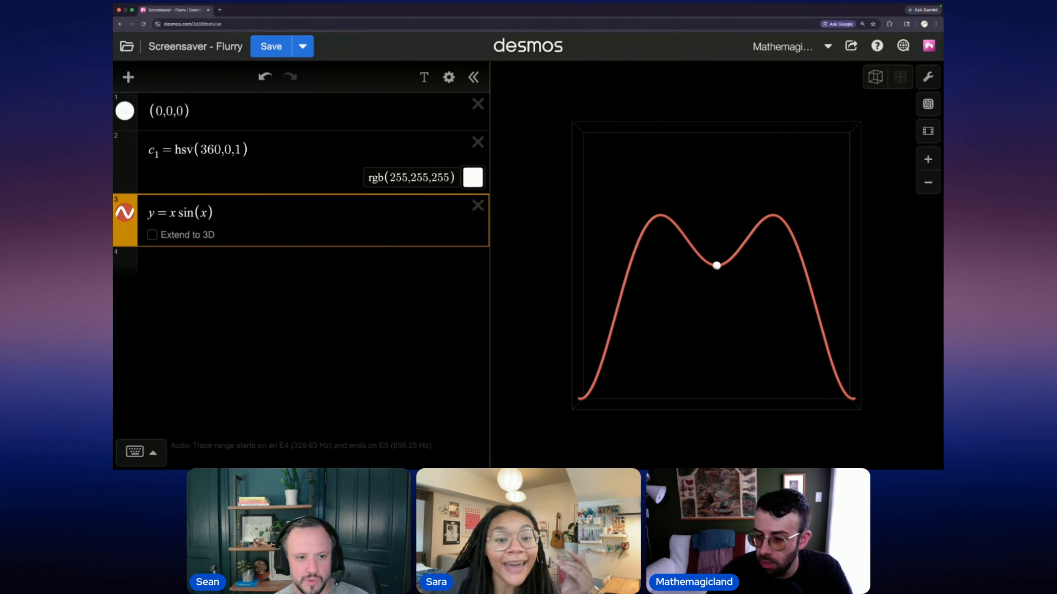
# Step: Try the curve as plain y = sin(x) without its x multiplier, and restore the multiplier
pyautogui.moveTo(781, 290); pyautogui.dragTo(697, 295)
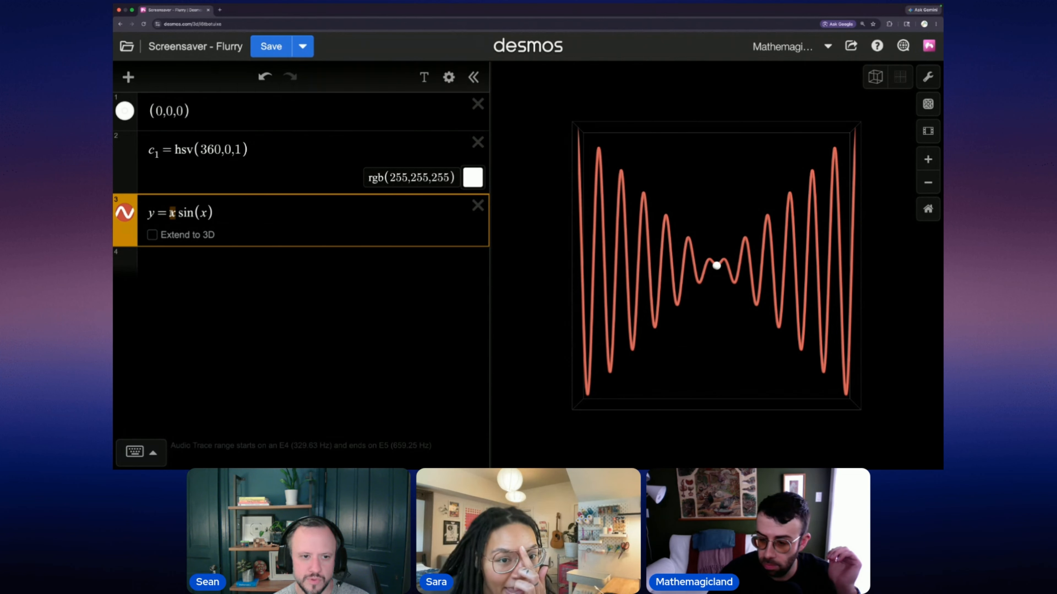
pyautogui.press('BackSpace')
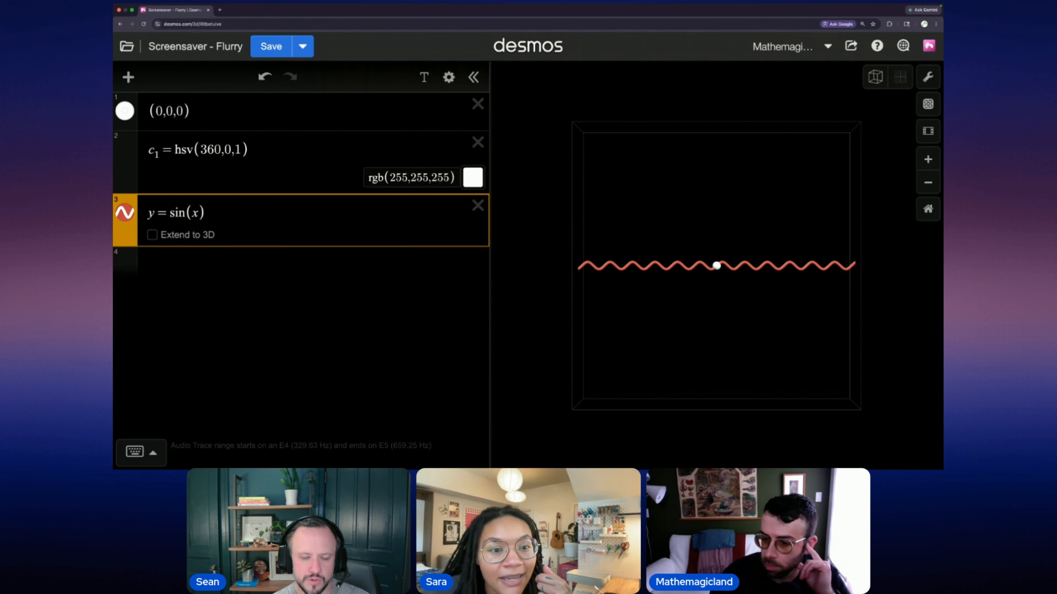
pyautogui.write('x')
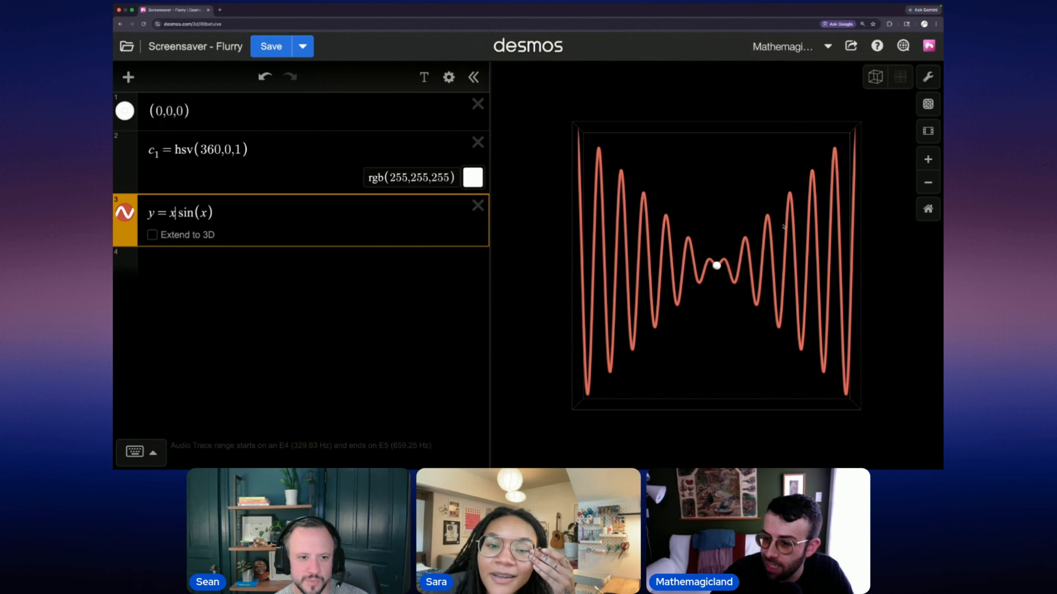
# Step: Add the line y = x and scale both the sine curve and the line by .5
pyautogui.click(170, 261)
pyautogui.write('y=x')
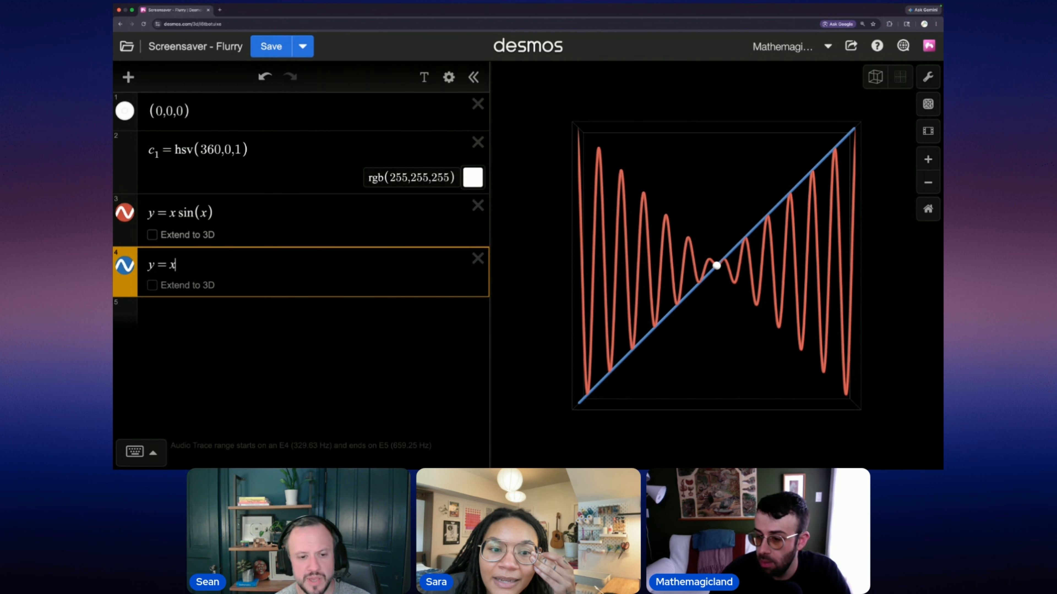
pyautogui.click(171, 212)
pyautogui.write('.5')
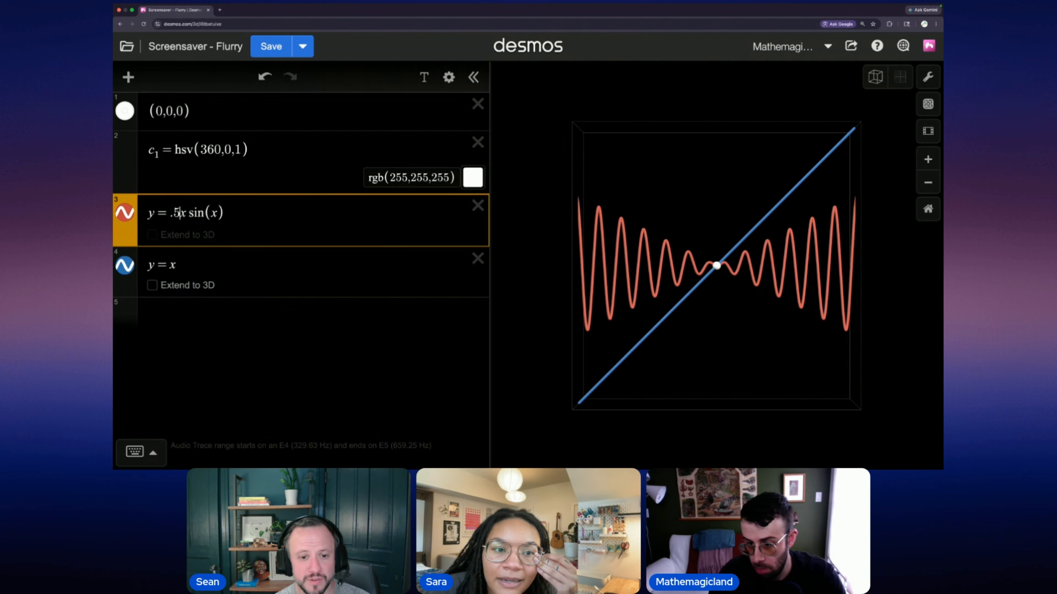
pyautogui.click(170, 265)
pyautogui.write('.5')
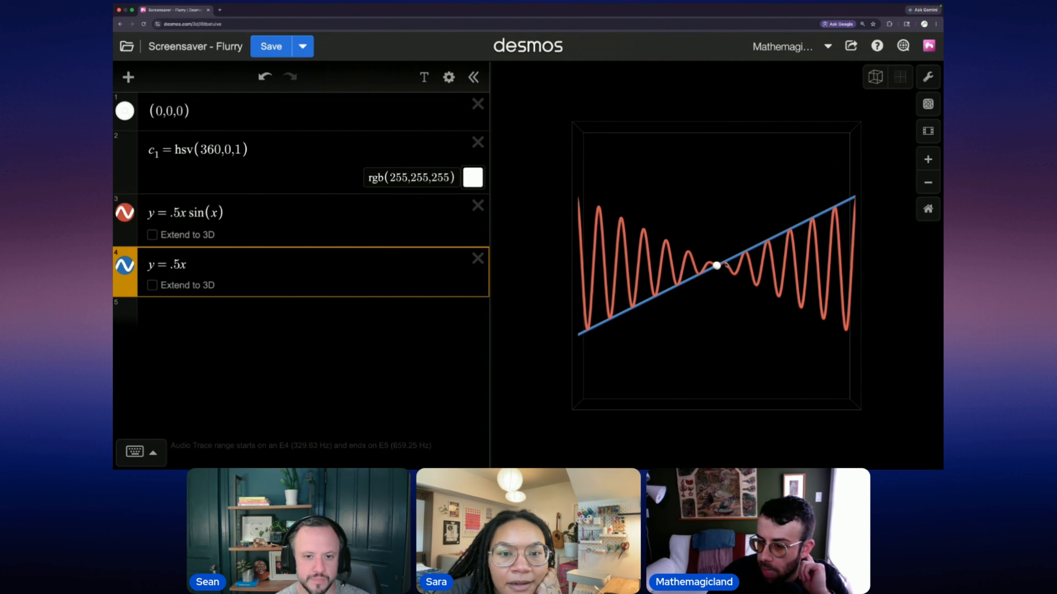
# Step: Try different coefficients for x inside the sine, ending with y = .5x sin(.3x)
pyautogui.scroll(5, 724, 269)
pyautogui.scroll(-5, 724, 268)
pyautogui.click(213, 212)
pyautogui.write('.5')
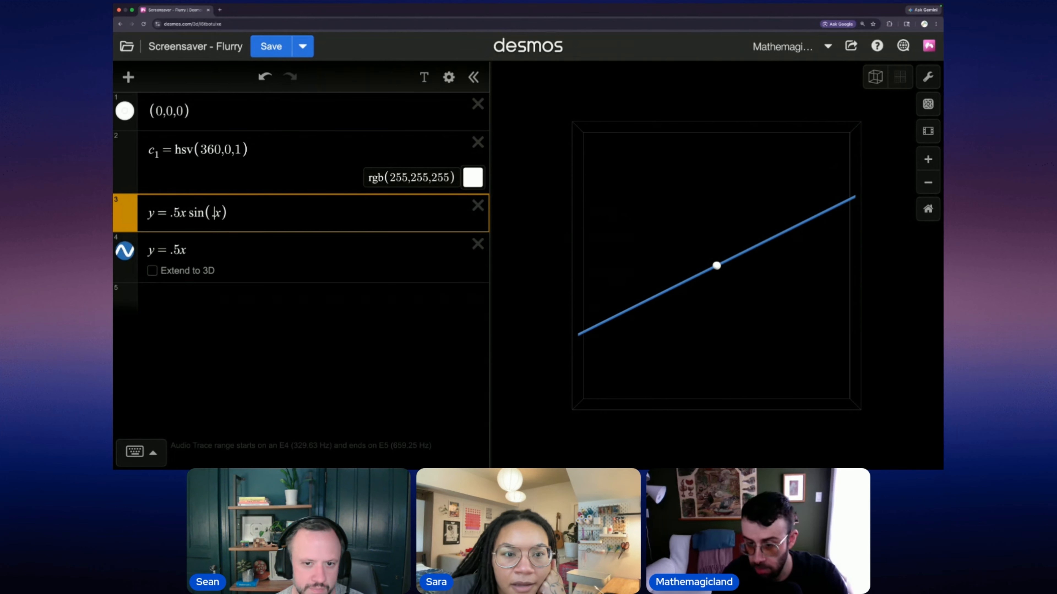
pyautogui.press('BackSpace')
pyautogui.write('1')
pyautogui.press('BackSpace')
pyautogui.write('2')
pyautogui.press('BackSpace')
pyautogui.write('3')
pyautogui.press('BackSpace')
pyautogui.write('4')
pyautogui.press('BackSpace')
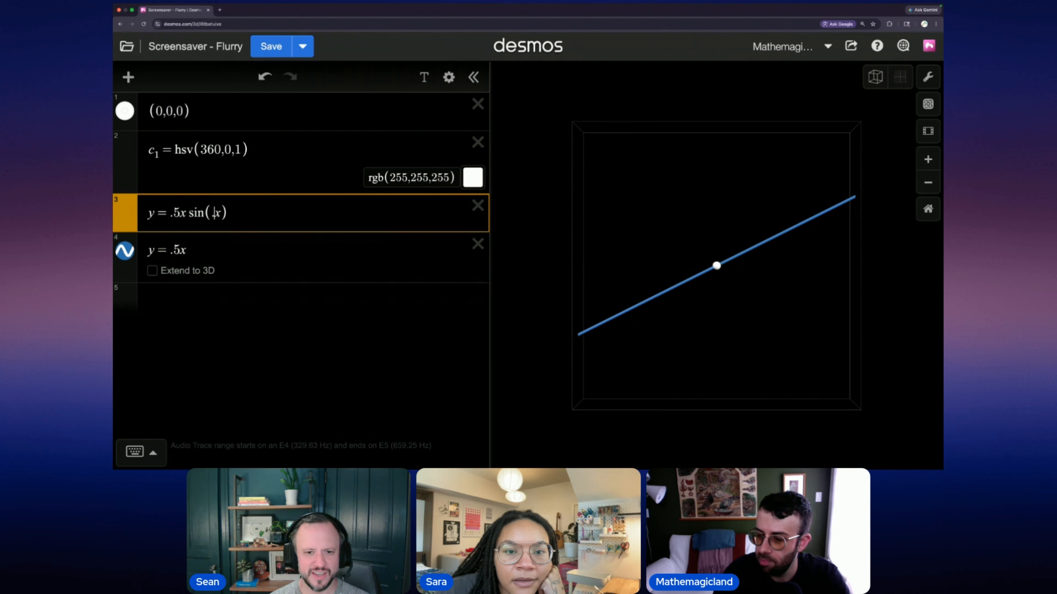
pyautogui.write('3')
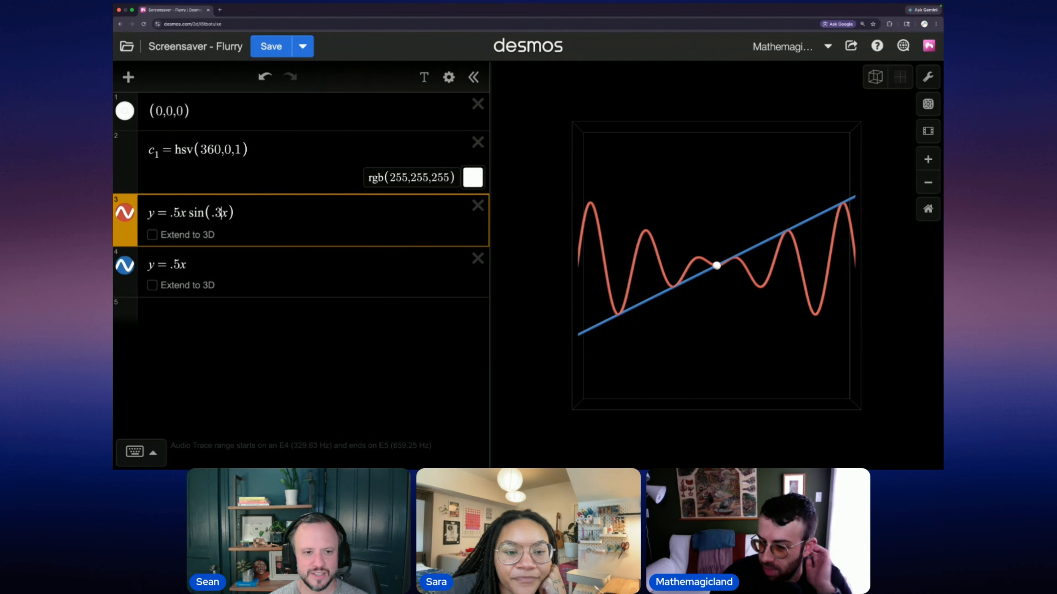
pyautogui.click(644, 392)
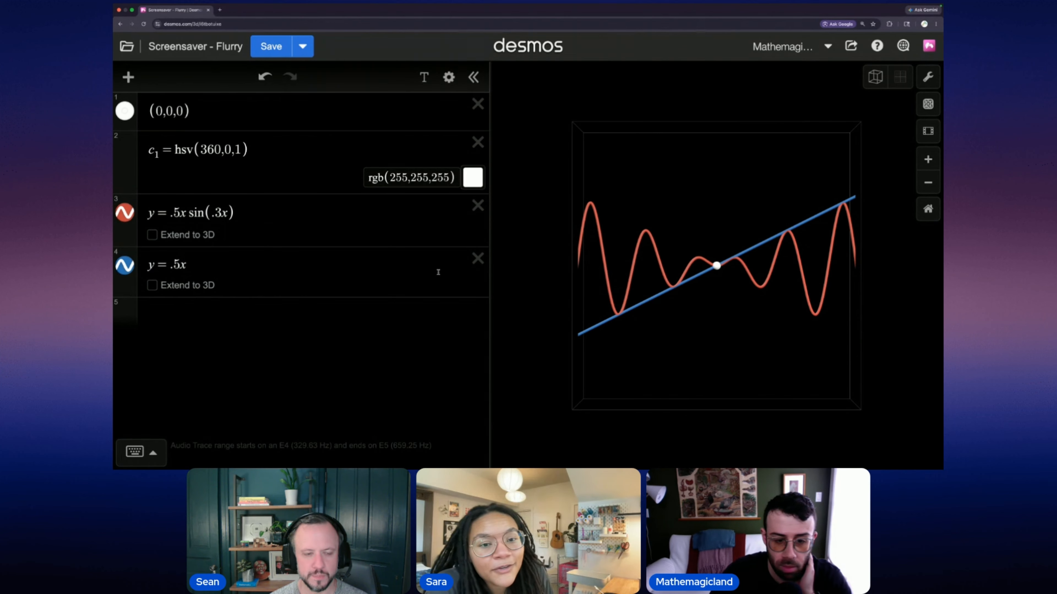
# Step: Delete the line y = .5x and replace the coefficient inside the sine with a slider variable a
pyautogui.click(478, 259)
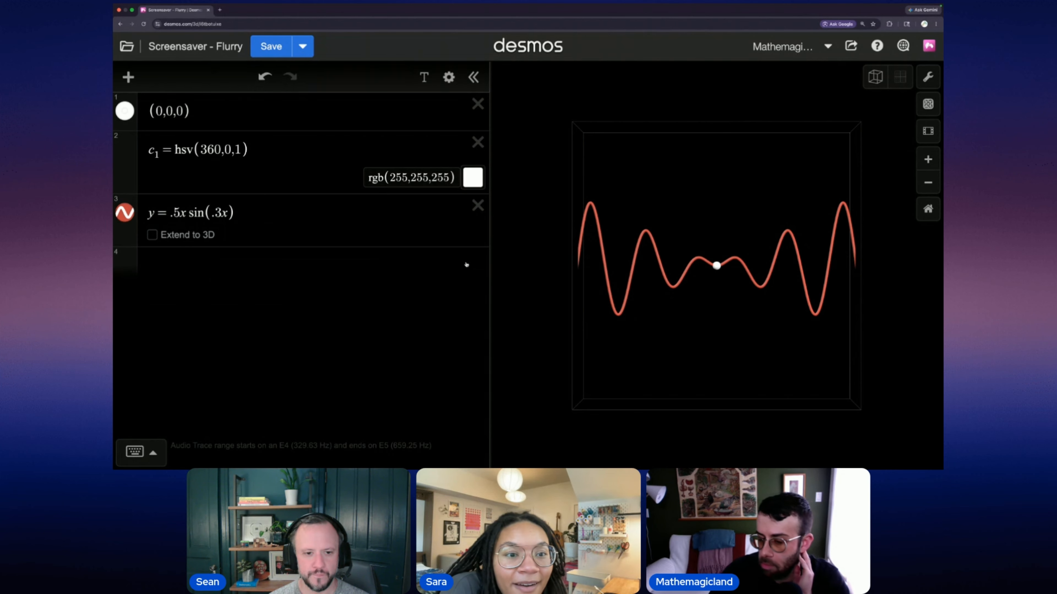
pyautogui.doubleClick(220, 214)
pyautogui.write('a')
pyautogui.click(200, 237)
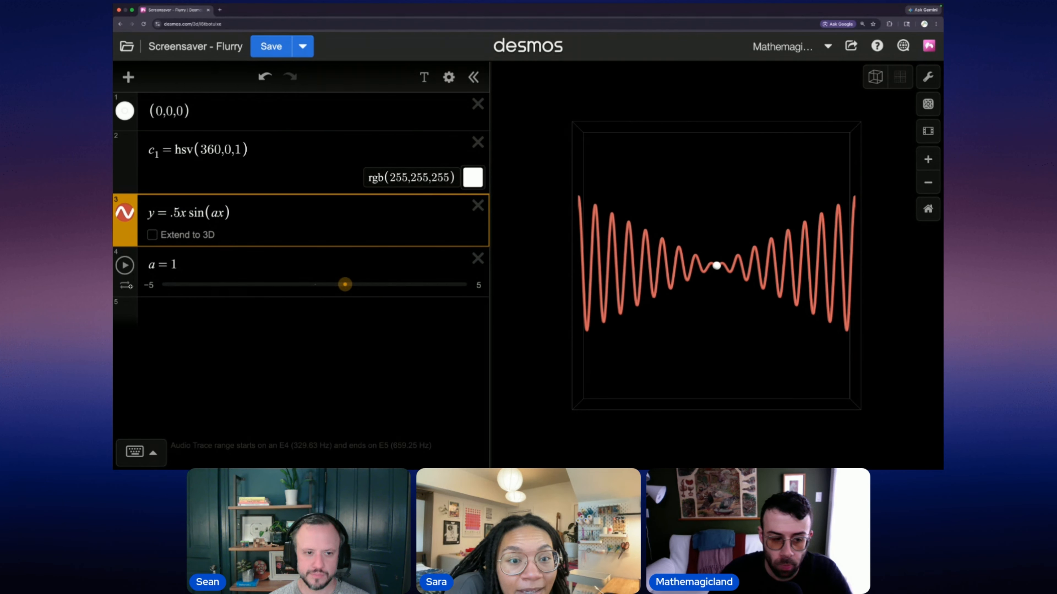
# Step: Limit the a slider to the range 0 to 1 and vary its value to test the curve's frequency
pyautogui.click(151, 286)
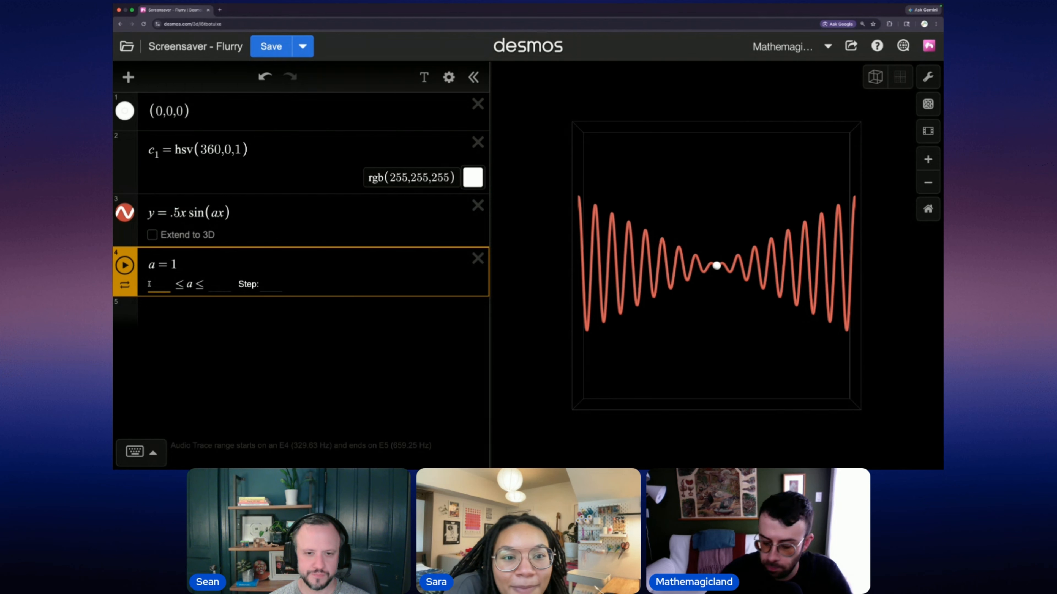
pyautogui.write('0')
pyautogui.press('Tab')
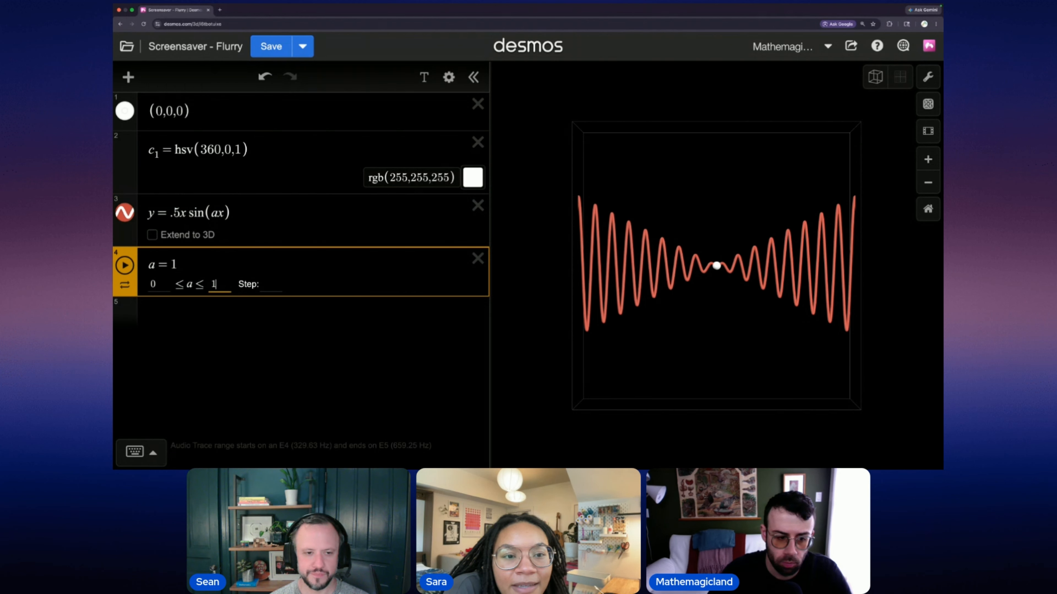
pyautogui.press('Return')
pyautogui.moveTo(467, 285); pyautogui.dragTo(316, 317)
# Step: Change the curve to y = .5x sin(x + a) and set the a slider's upper limit to τ
pyautogui.click(223, 213)
pyautogui.write('+d')
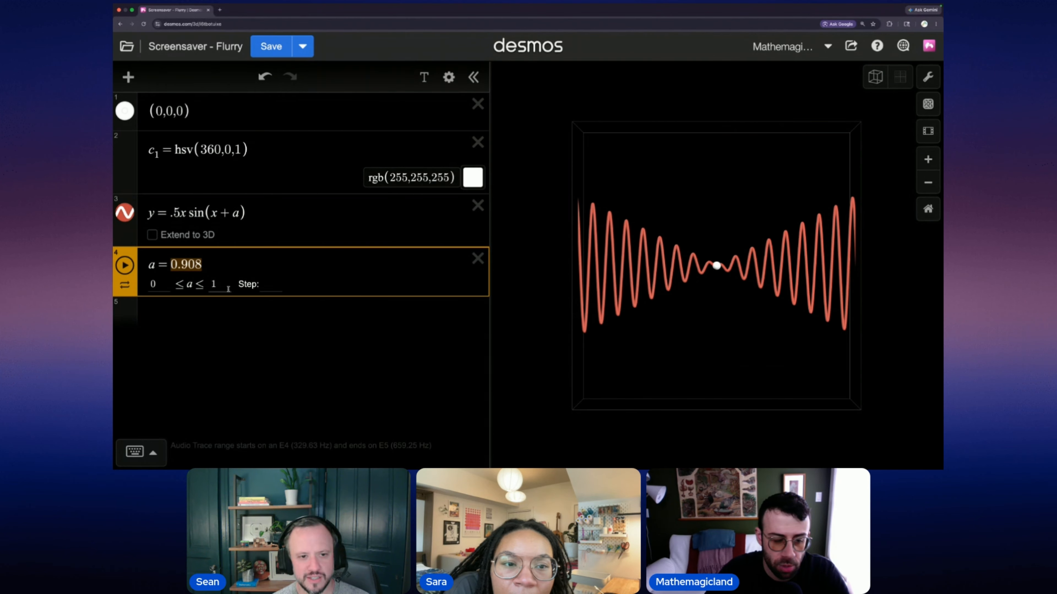
pyautogui.moveTo(225, 288); pyautogui.dragTo(209, 290)
pyautogui.click(212, 287)
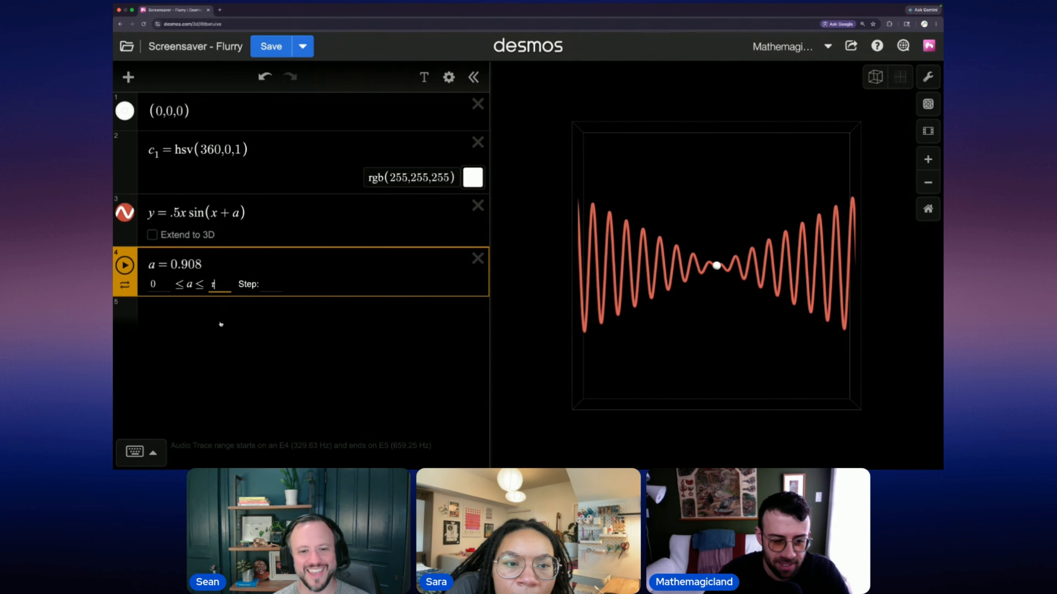
pyautogui.click(221, 318)
pyautogui.click(216, 265)
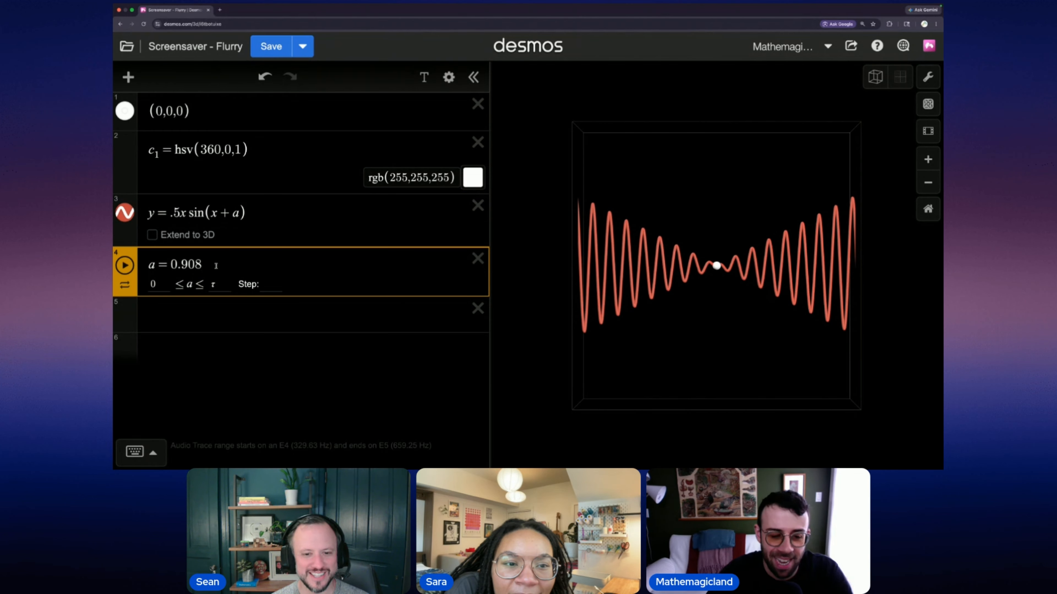
# Step: Animate the a slider to shift the wave's phase and extend its upper limit to 2τ
pyautogui.click(125, 265)
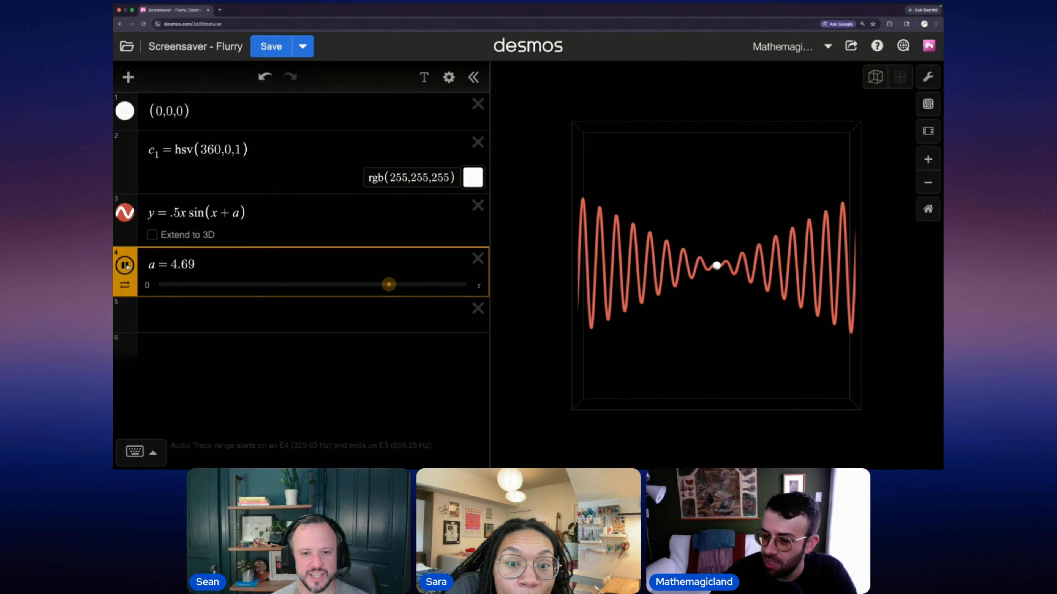
pyautogui.click(122, 289)
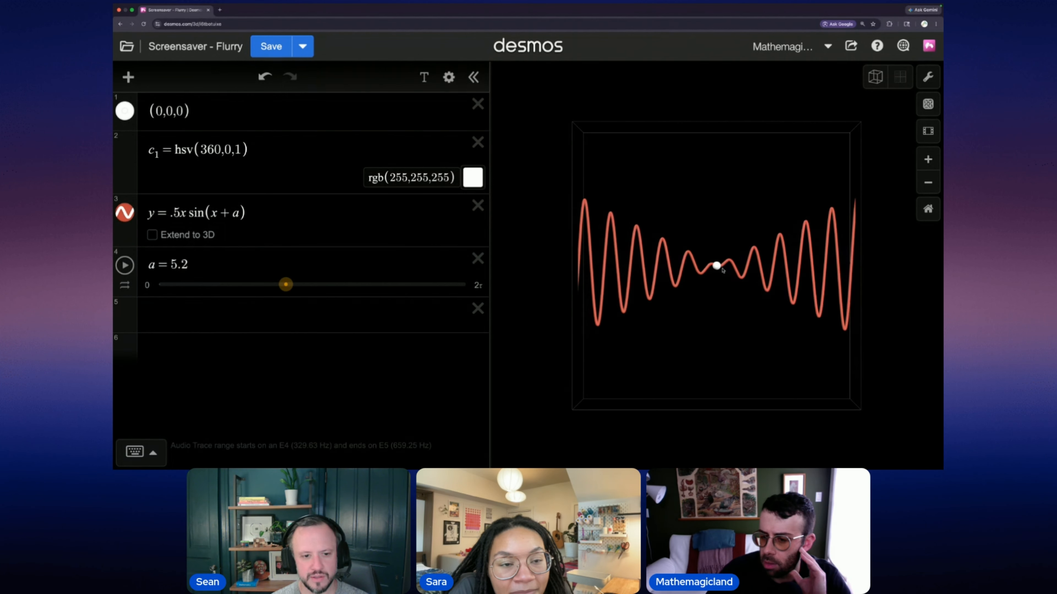
# Step: Rewrite the curve as the parametric term .3t sin(t + a), removing y = and replacing x with t
pyautogui.scroll(10, 719, 270)
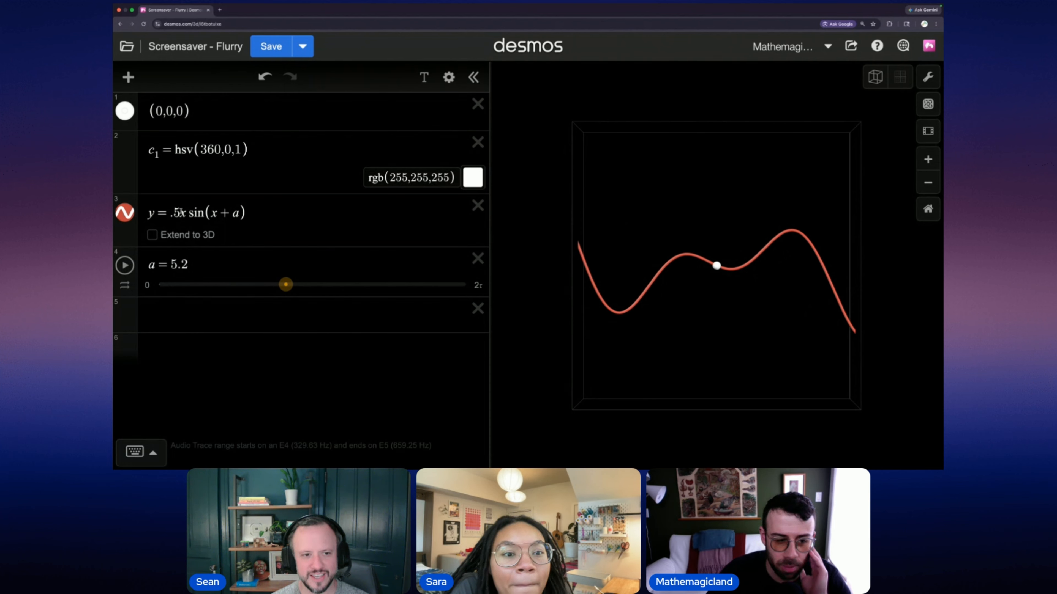
pyautogui.click(178, 212)
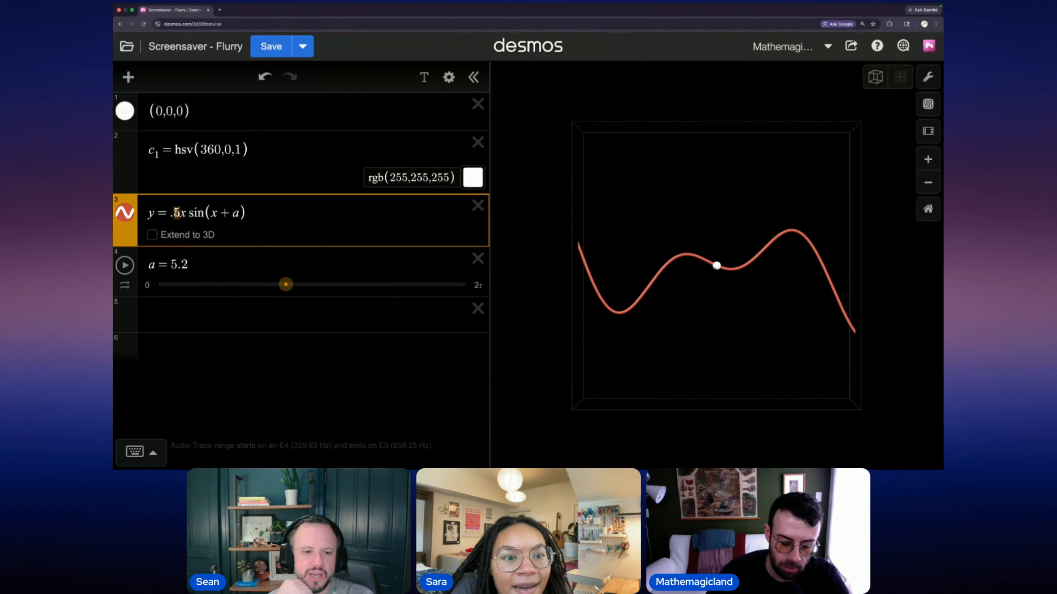
pyautogui.press('BackSpace')
pyautogui.write('2')
pyautogui.write('t')
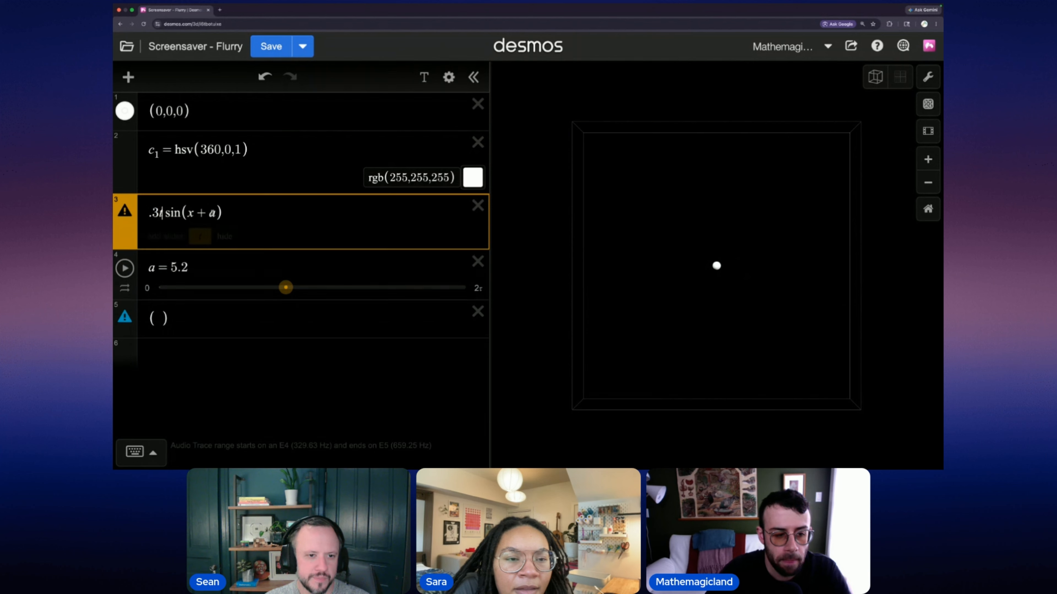
pyautogui.moveTo(194, 213); pyautogui.dragTo(188, 213)
pyautogui.write('t')
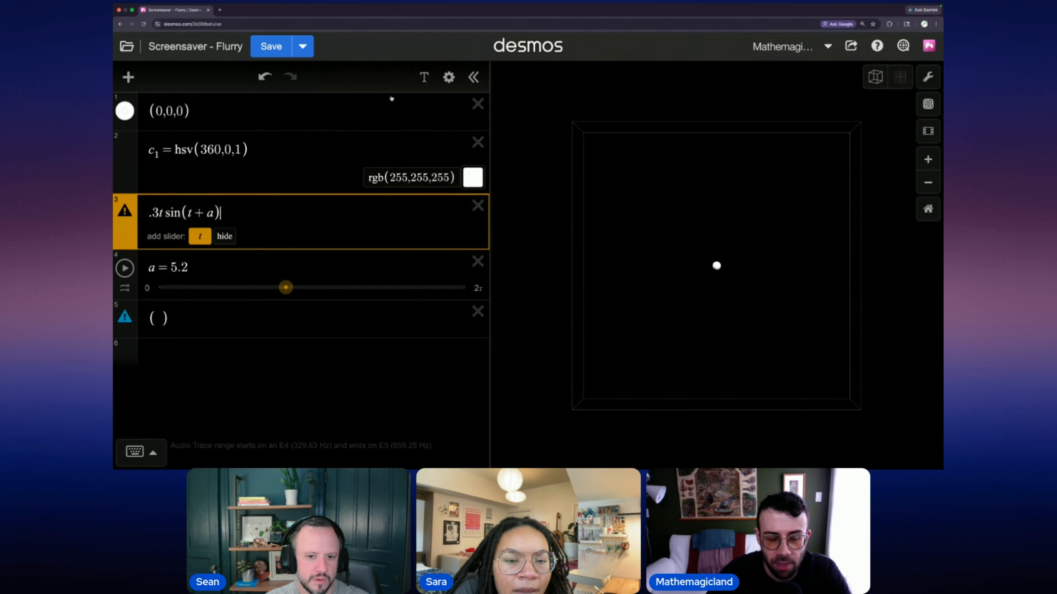
# Step: Delete the empty parentheses from the expression below the a slider
pyautogui.click(218, 357)
pyautogui.click(222, 320)
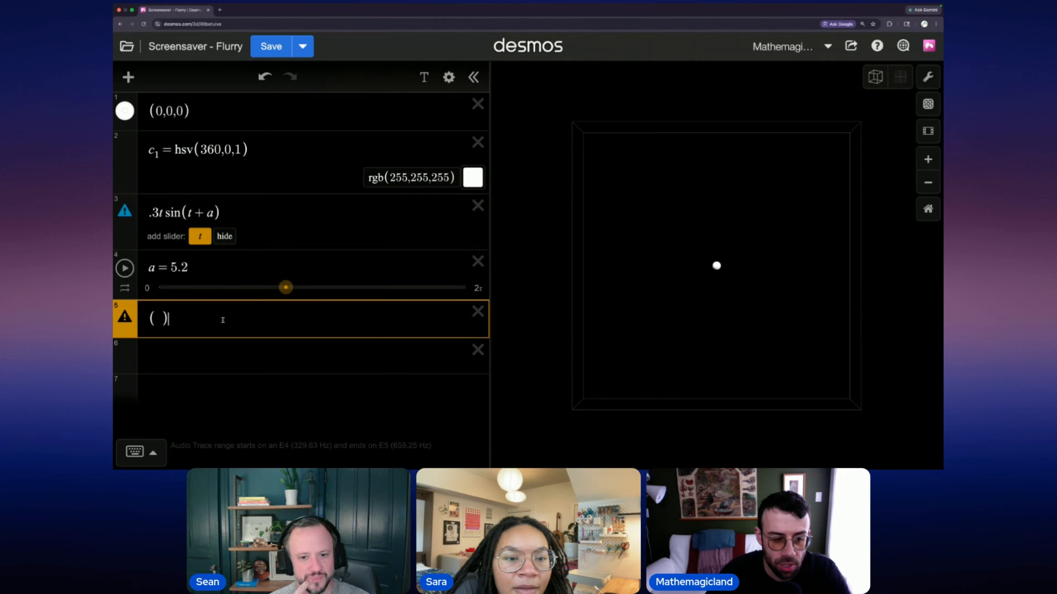
pyautogui.hotkey('ctrl', 'a')
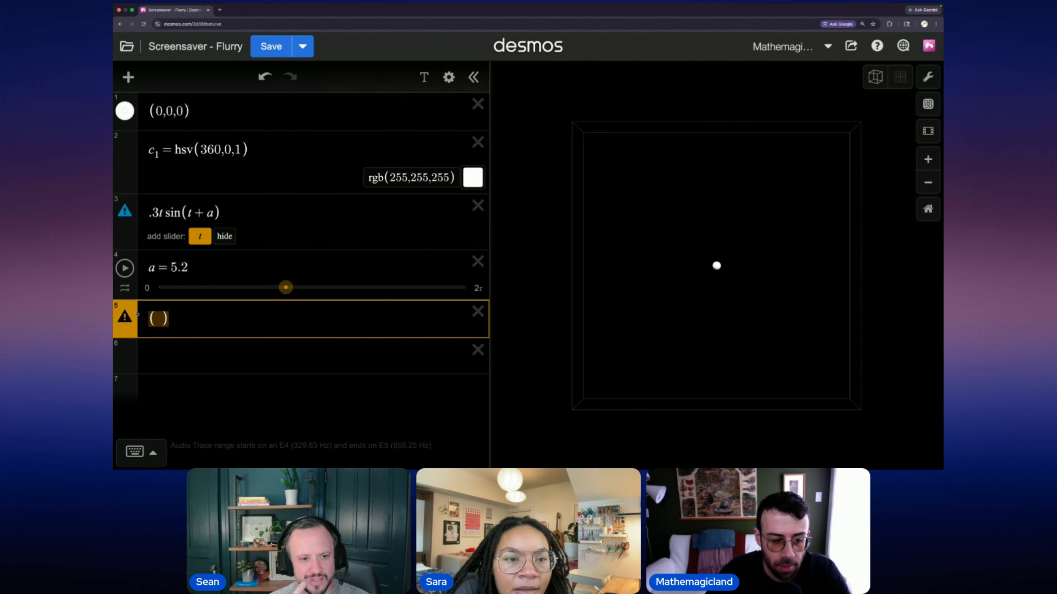
pyautogui.press('BackSpace')
pyautogui.press('BackSpace')
# Step: Open a coordinate parenthesis around the sine term and replace both t variables with u, making it .3u sin(u + a)
pyautogui.click(192, 220)
pyautogui.moveTo(235, 211); pyautogui.dragTo(153, 215)
pyautogui.click(154, 214)
pyautogui.click(149, 214)
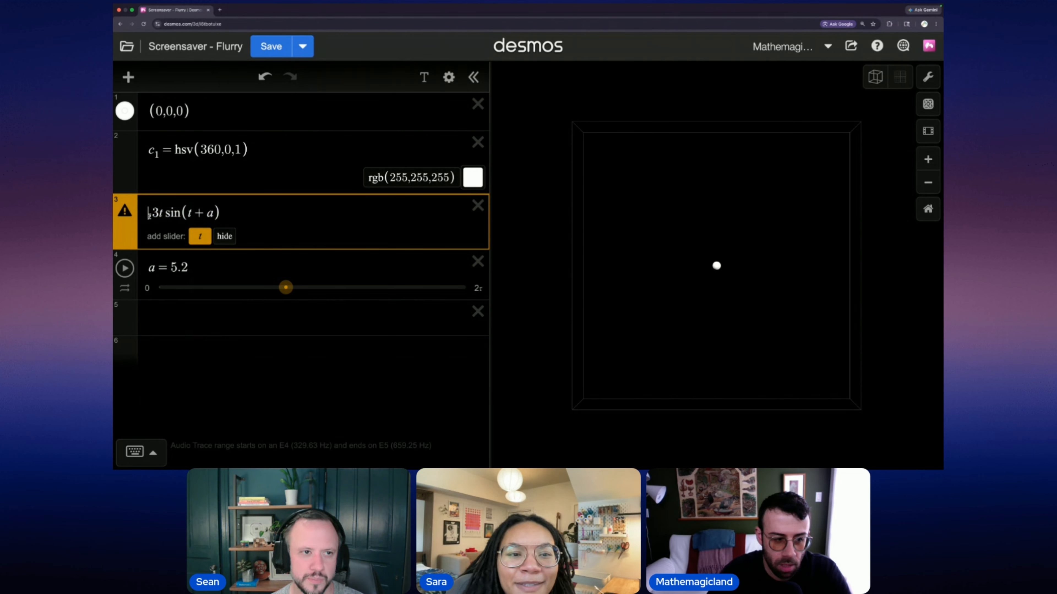
pyautogui.write('(')
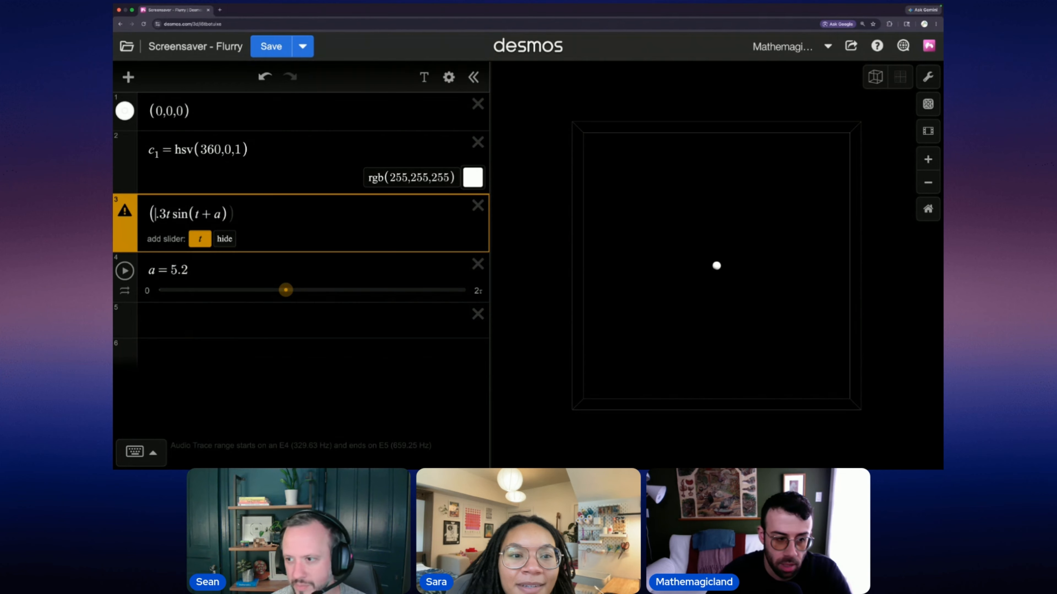
pyautogui.moveTo(199, 215); pyautogui.dragTo(196, 214)
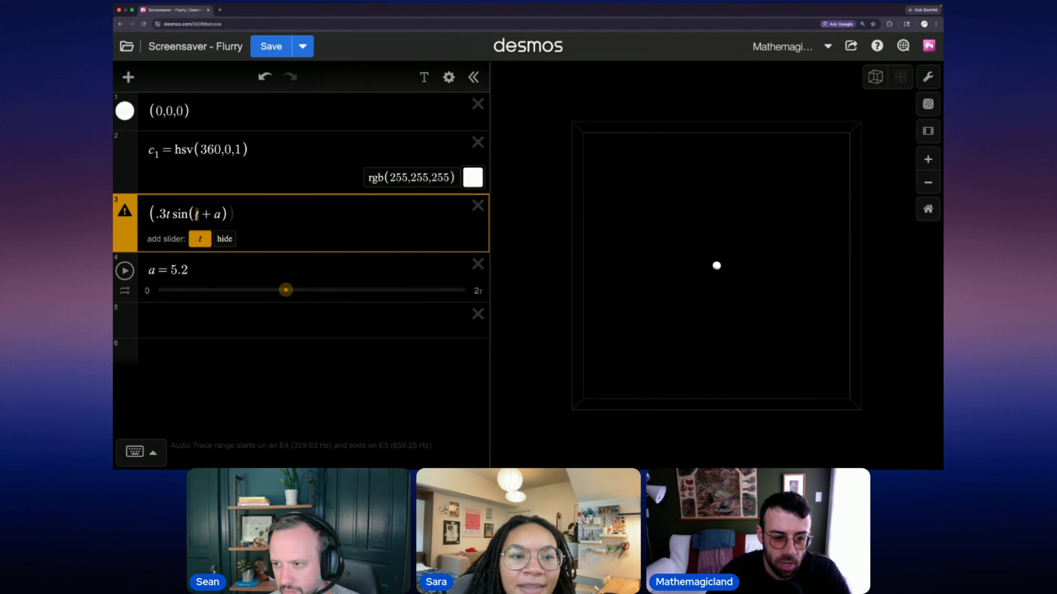
pyautogui.write('u')
pyautogui.moveTo(174, 214); pyautogui.dragTo(167, 214)
pyautogui.write('u+a)')
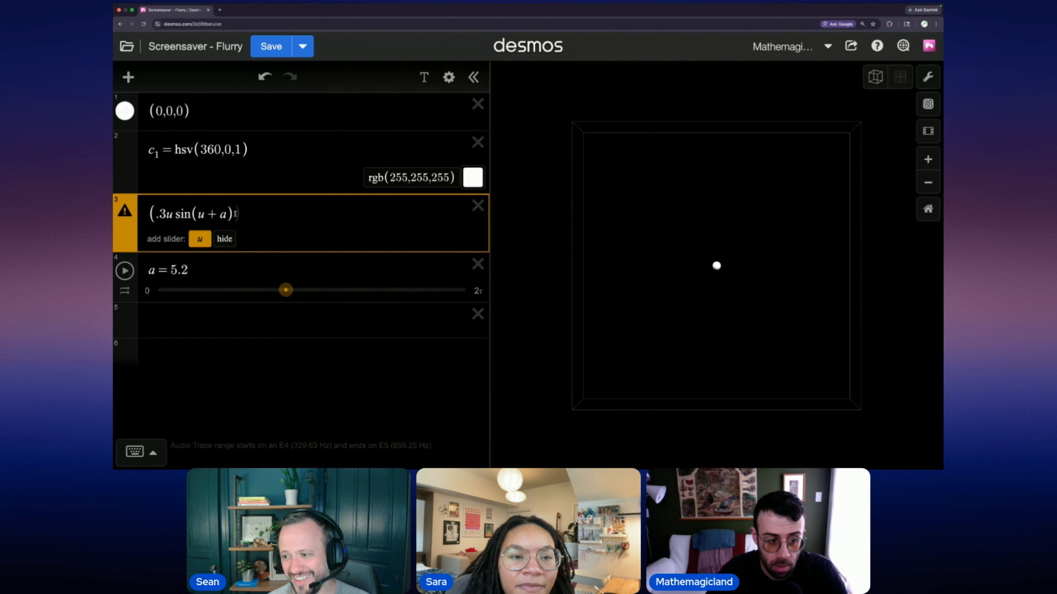
# Step: Add v and 1 as the second and third coordinates to form (.3u sin(u + a), v, 1)
pyautogui.write(',v,')
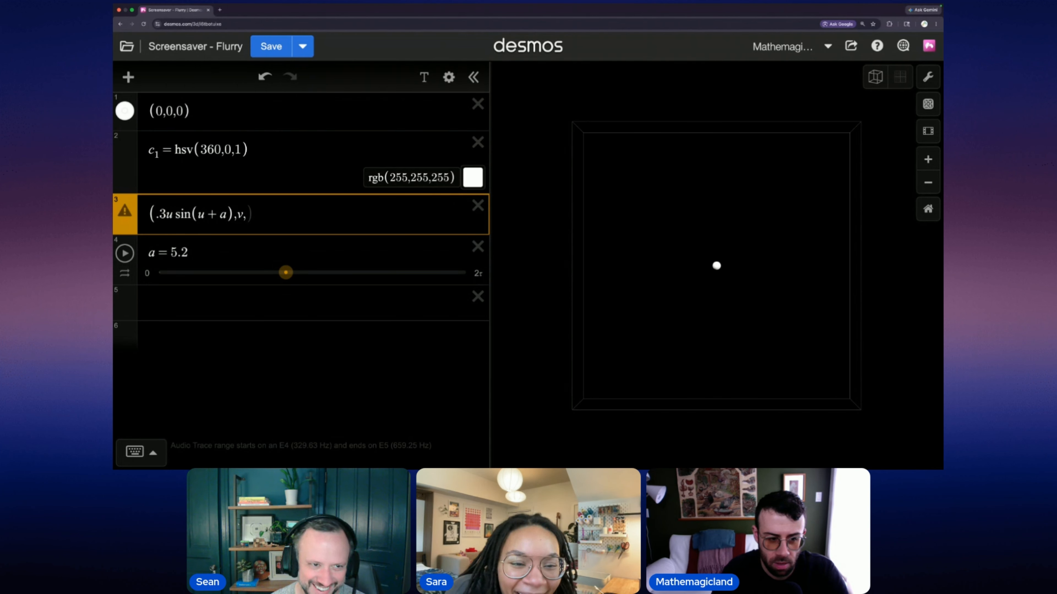
pyautogui.press('BackSpace')
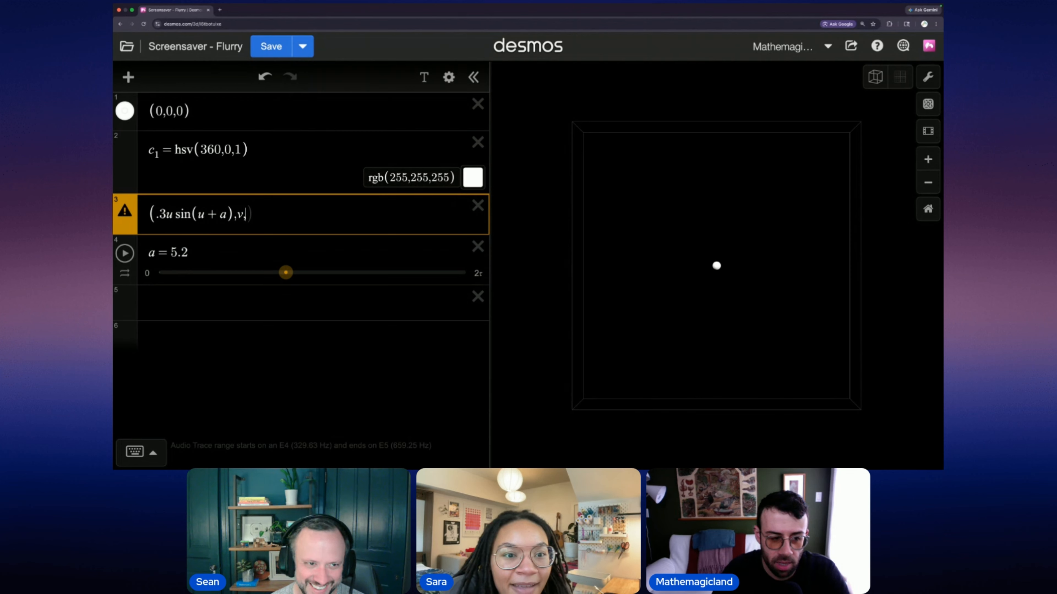
pyautogui.write('w')
pyautogui.press('BackSpace')
pyautogui.press('BackSpace')
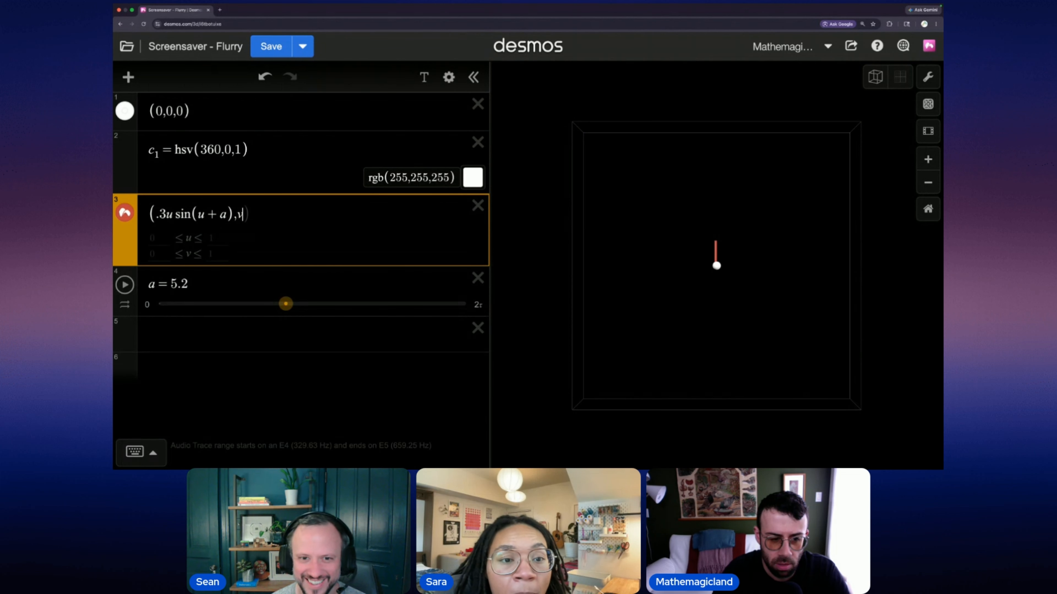
pyautogui.write(',1)')
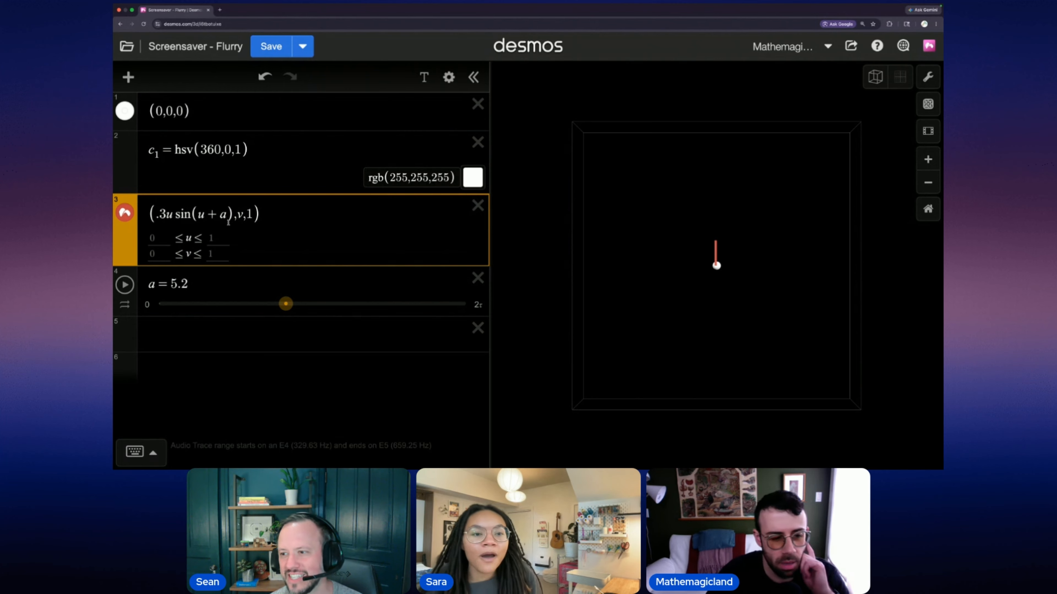
# Step: Try w as the third coordinate, then replace it with 0 to form (.3u sin(u + a), v, 0)
pyautogui.doubleClick(249, 214)
pyautogui.write('w')
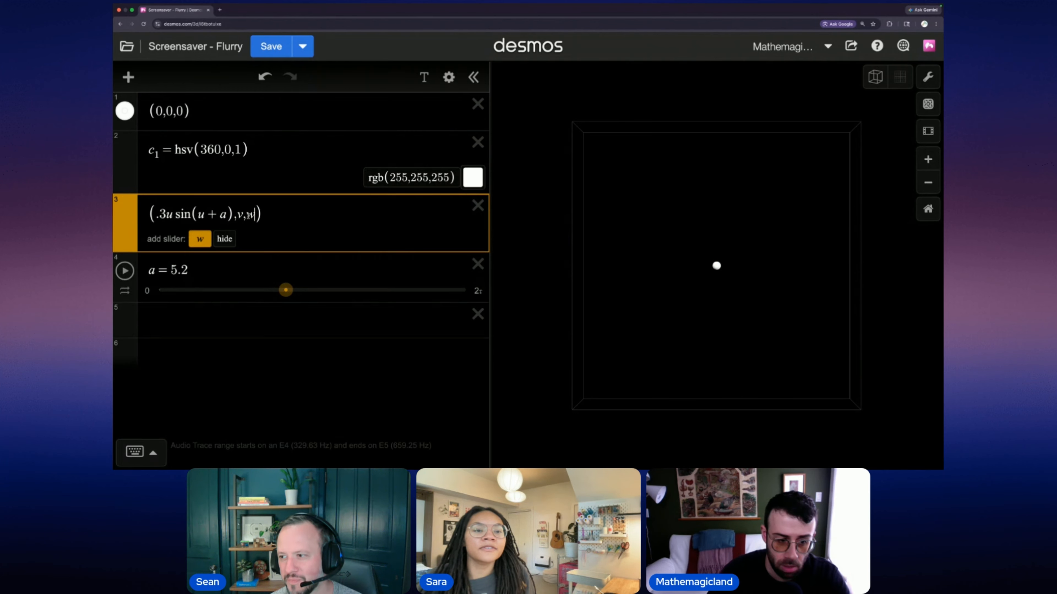
pyautogui.press('BackSpace')
pyautogui.write('0')
pyautogui.moveTo(766, 281)
pyautogui.mouseDown()
pyautogui.moveTo(728, 330)
pyautogui.moveTo(727, 274)
pyautogui.mouseUp()
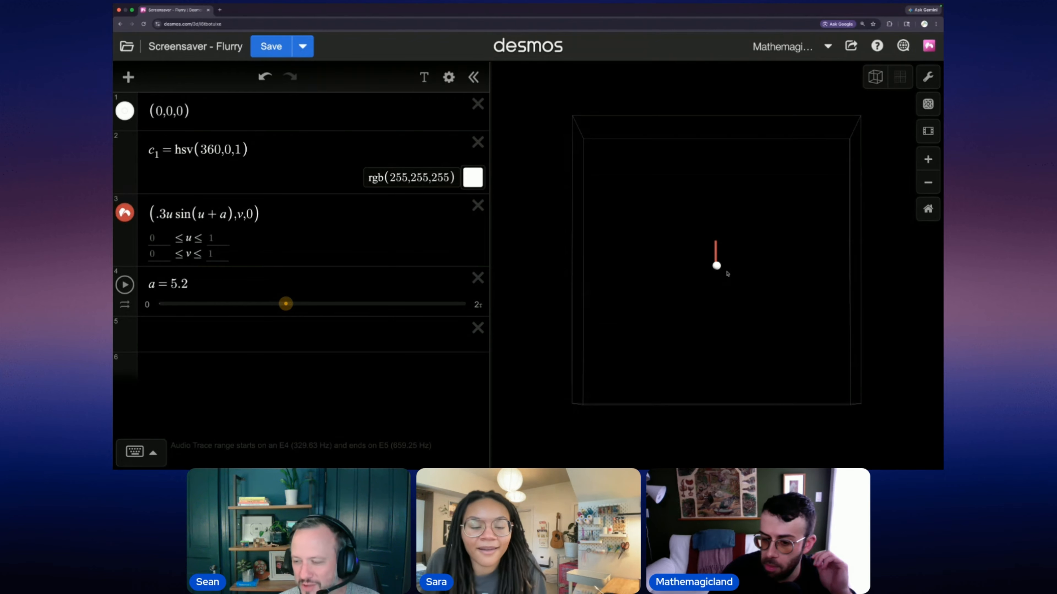
pyautogui.click(271, 212)
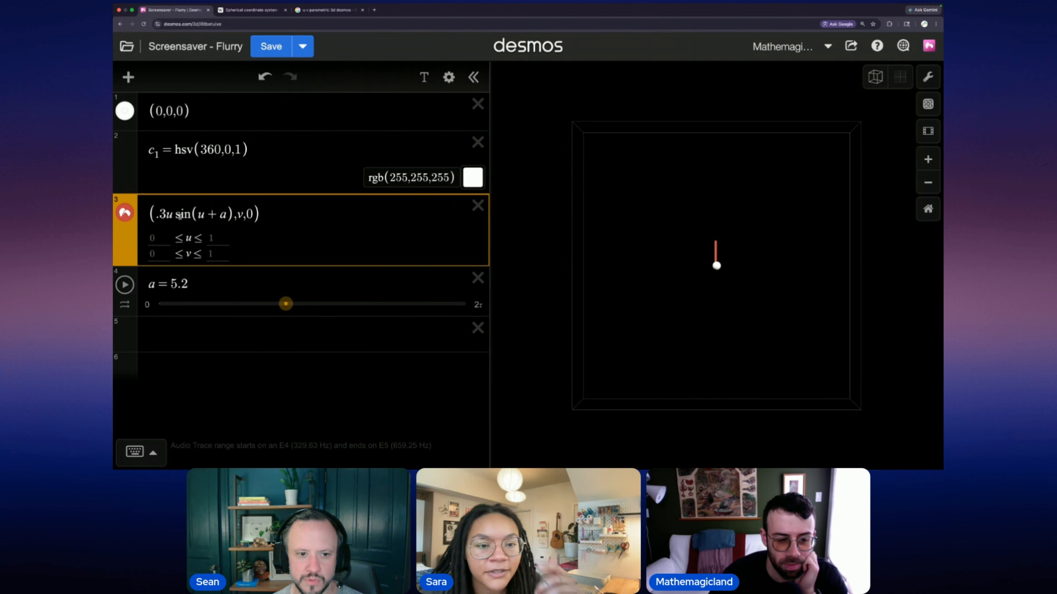
# Step: Replace the parametric coordinates with (u, 0, 0), then change the second coordinate to v to plot a flat surface
pyautogui.moveTo(252, 214); pyautogui.dragTo(153, 205)
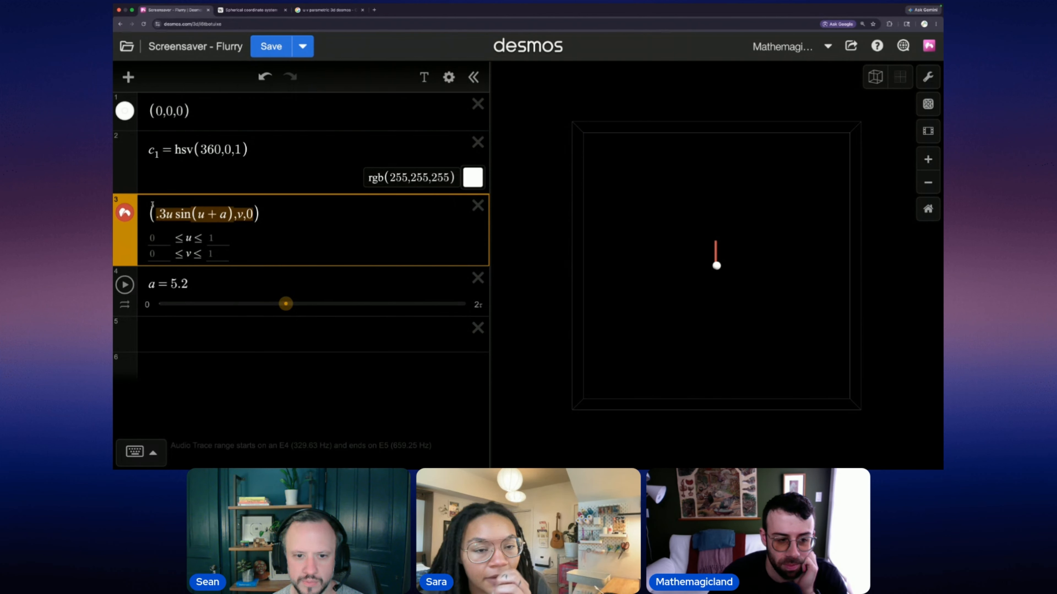
pyautogui.write('u,0')
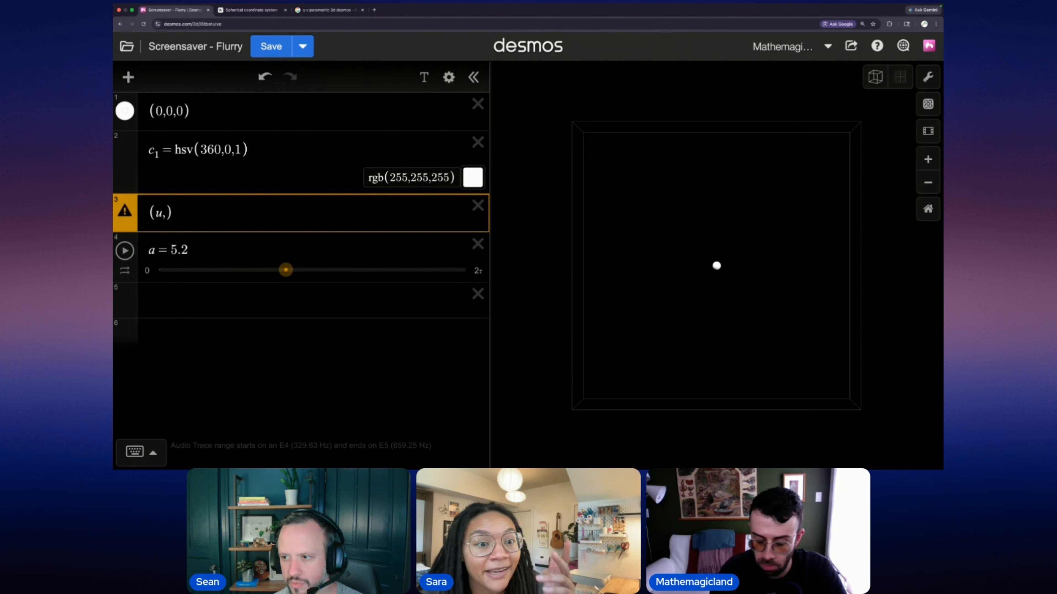
pyautogui.write(',0')
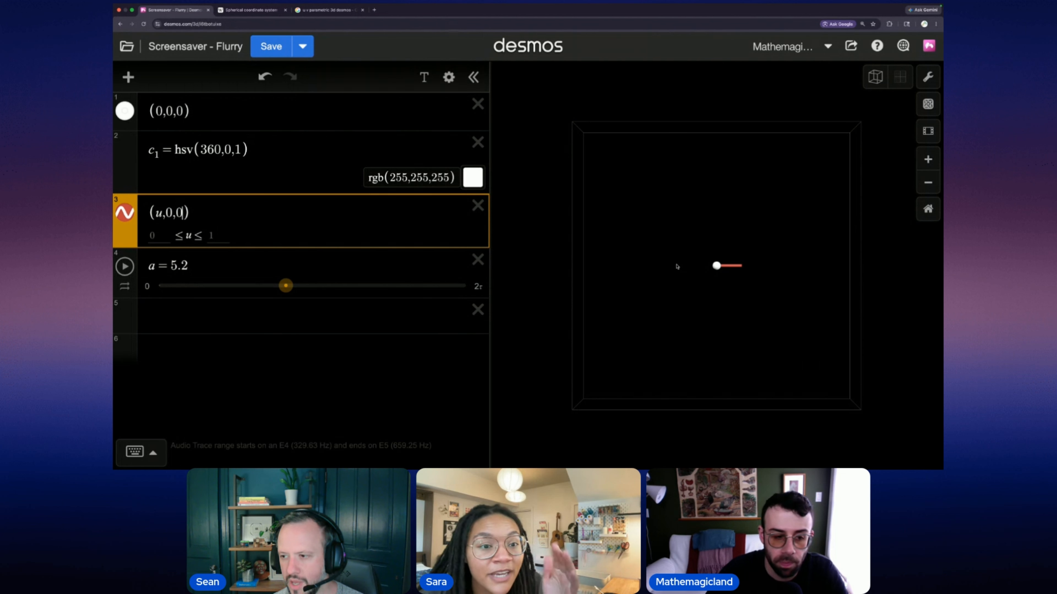
pyautogui.doubleClick(173, 215)
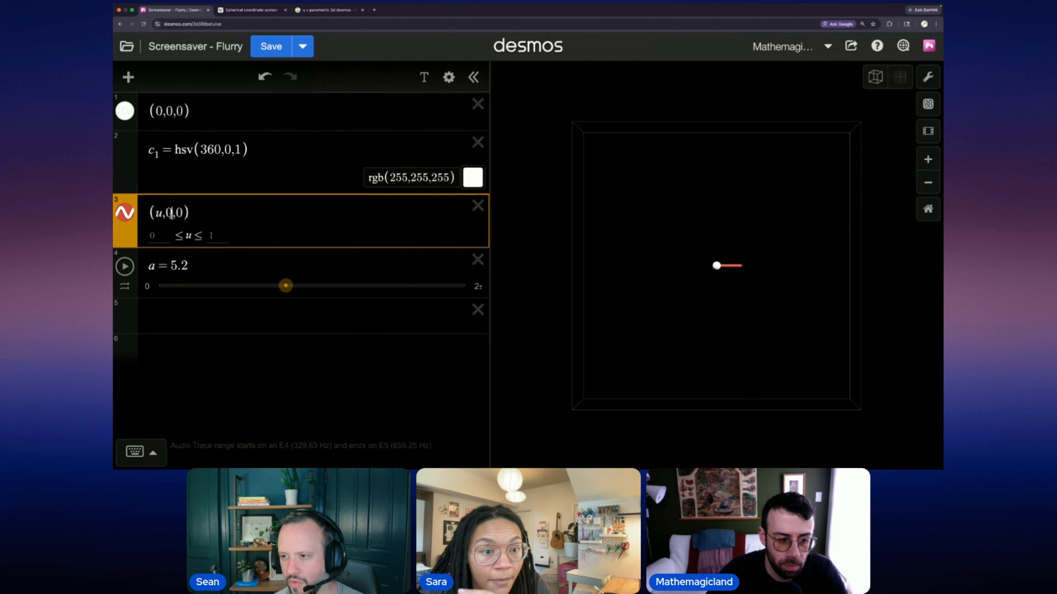
pyautogui.write('v')
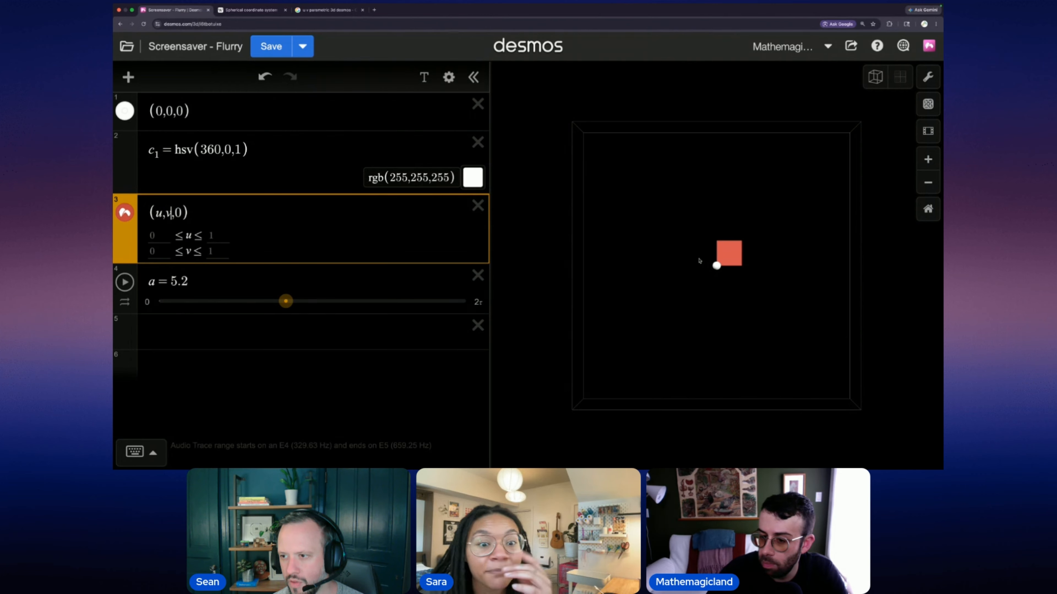
pyautogui.scroll(5, 728, 257)
pyautogui.moveTo(731, 320)
pyautogui.mouseDown()
pyautogui.moveTo(719, 212)
pyautogui.moveTo(714, 325)
pyautogui.moveTo(745, 327)
pyautogui.moveTo(714, 324)
pyautogui.moveTo(714, 297)
pyautogui.moveTo(715, 328)
pyautogui.mouseUp()
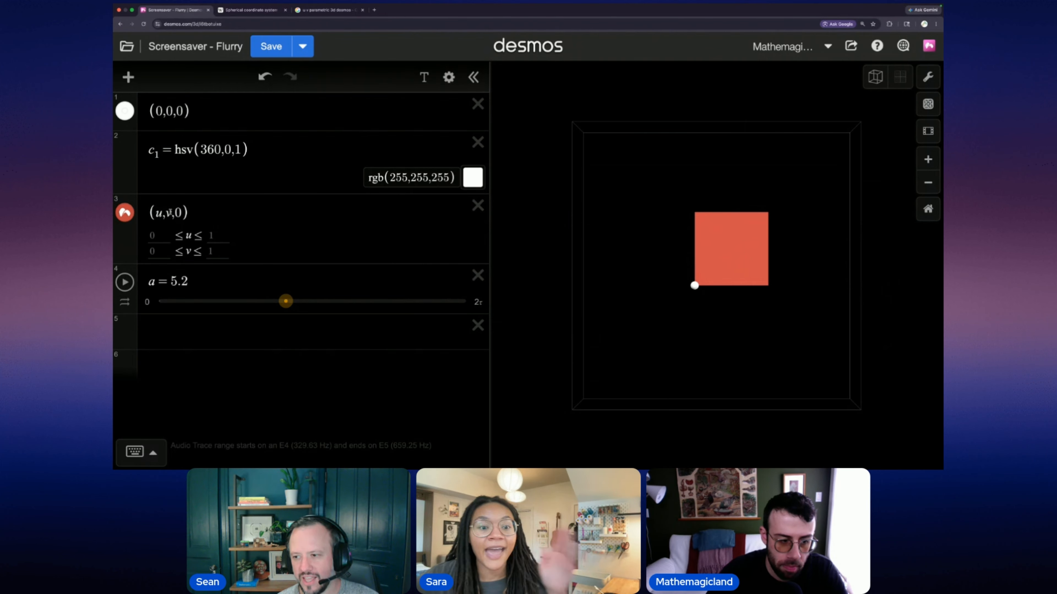
# Step: Test the surface (u, 0, v) by setting the second coordinate to 0 and the third to v
pyautogui.click(171, 213)
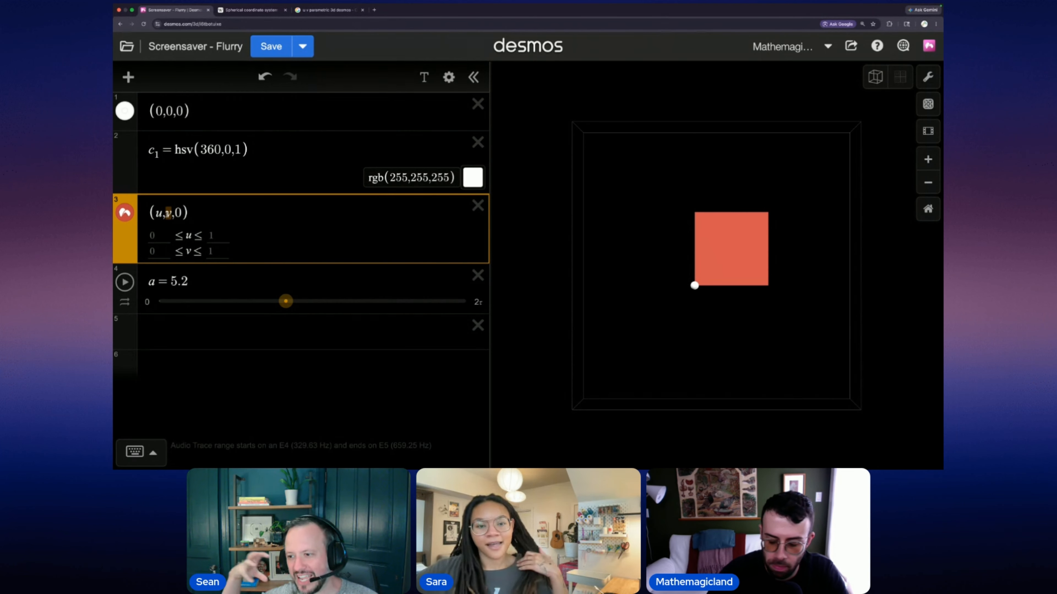
pyautogui.write('0')
pyautogui.press('BackSpace')
pyautogui.write('v')
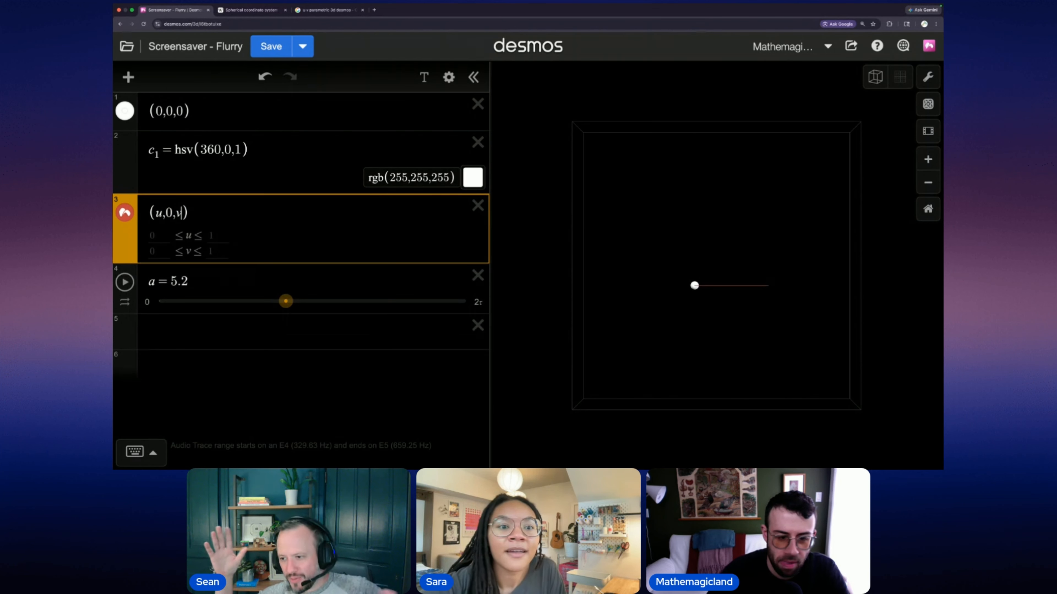
pyautogui.moveTo(683, 287)
pyautogui.mouseDown()
pyautogui.moveTo(677, 390)
pyautogui.moveTo(676, 287)
pyautogui.mouseUp()
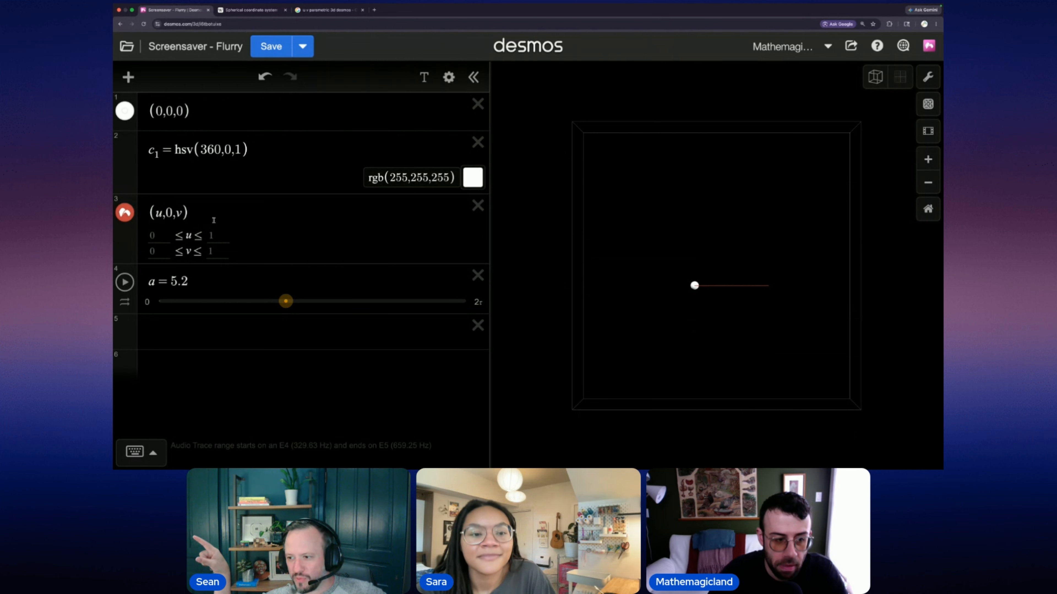
# Step: Set the second coordinate to v to test the surface (u, v, v) and inspect its tilt
pyautogui.click(172, 216)
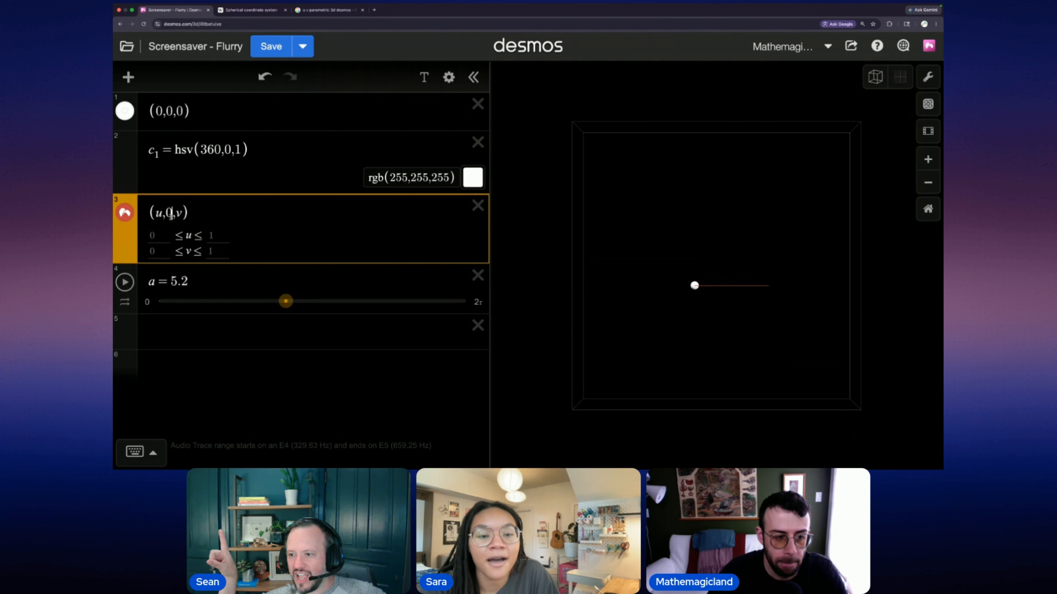
pyautogui.write('v')
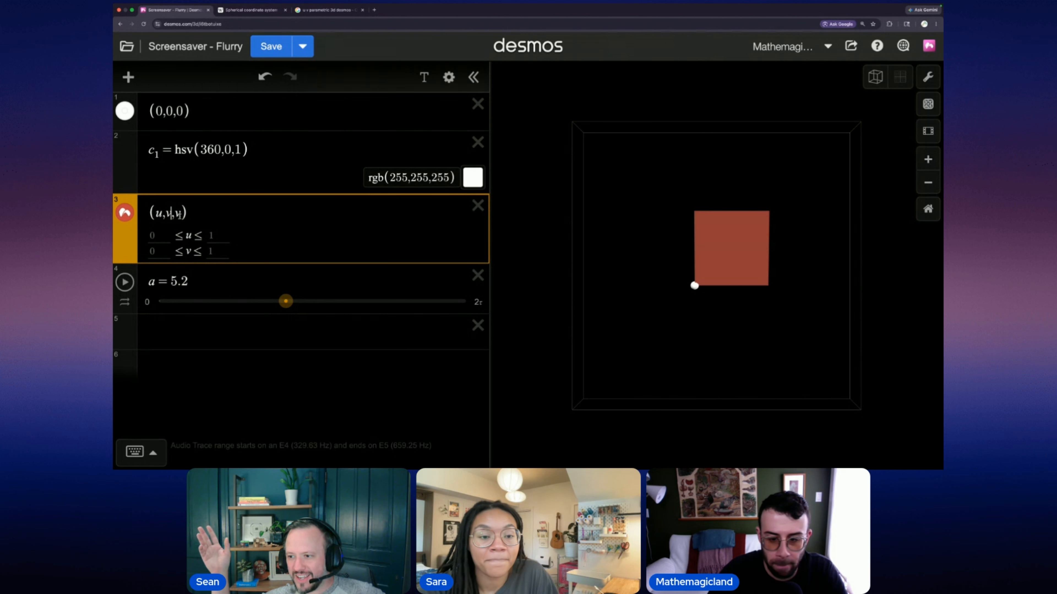
pyautogui.moveTo(840, 274); pyautogui.dragTo(816, 167)
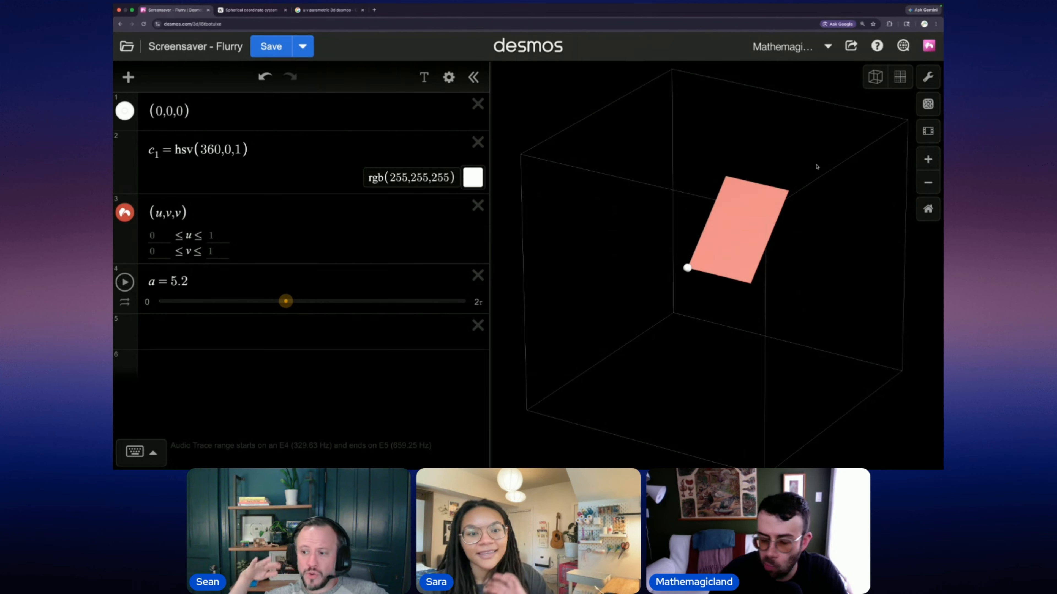
# Step: Set the second coordinate to u and the third to 0 to turn the surface into the curve (u, u, 0)
pyautogui.click(171, 214)
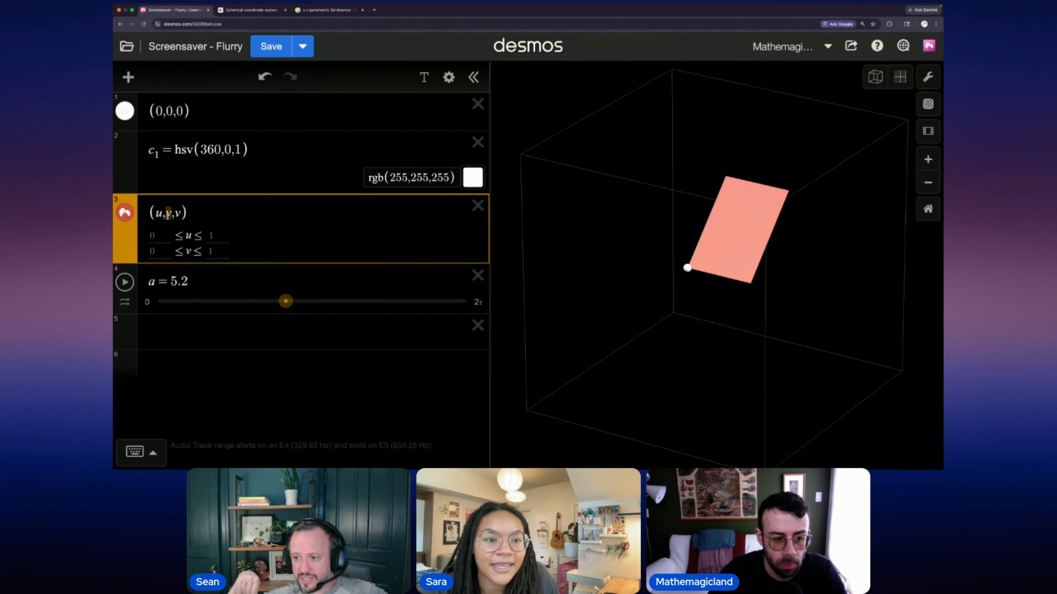
pyautogui.write('u')
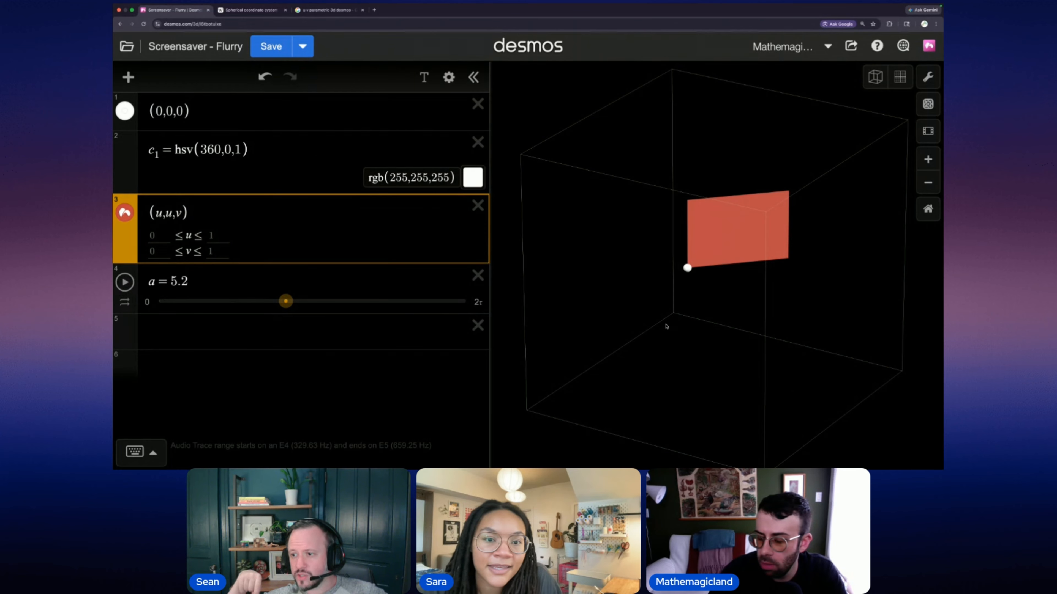
pyautogui.moveTo(668, 326); pyautogui.dragTo(726, 328)
pyautogui.click(180, 213)
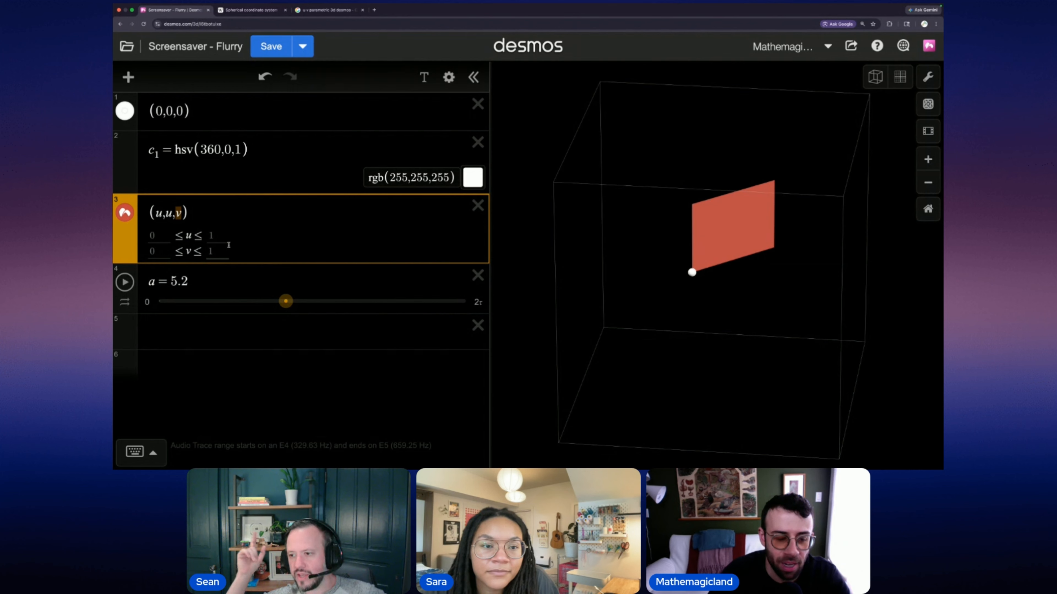
pyautogui.write('0')
pyautogui.moveTo(700, 297); pyautogui.dragTo(704, 460)
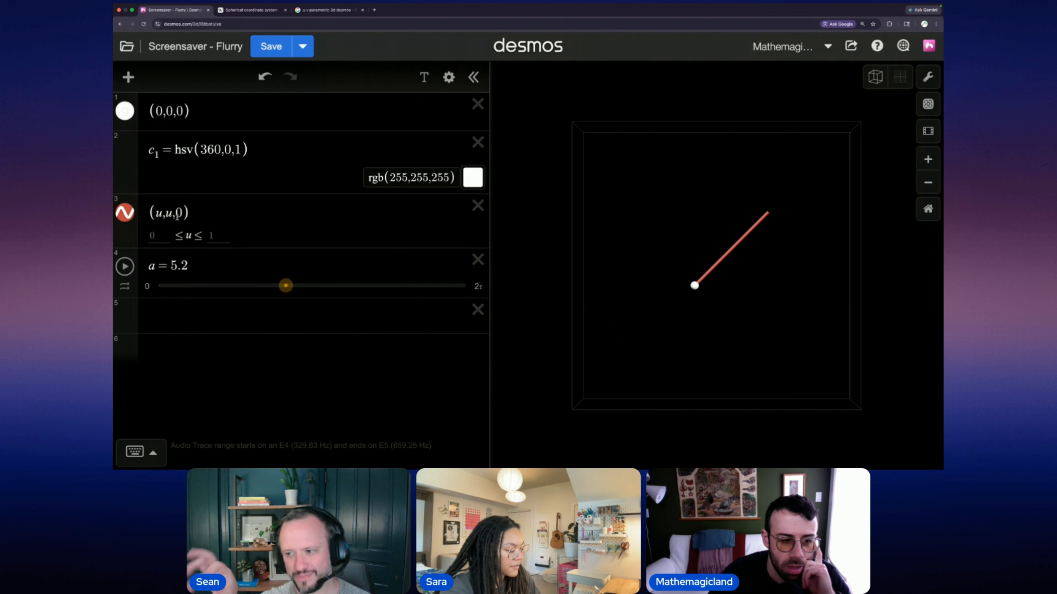
# Step: Change the curve's first coordinate to sin(u) and set the upper limit of u to τ
pyautogui.click(173, 214)
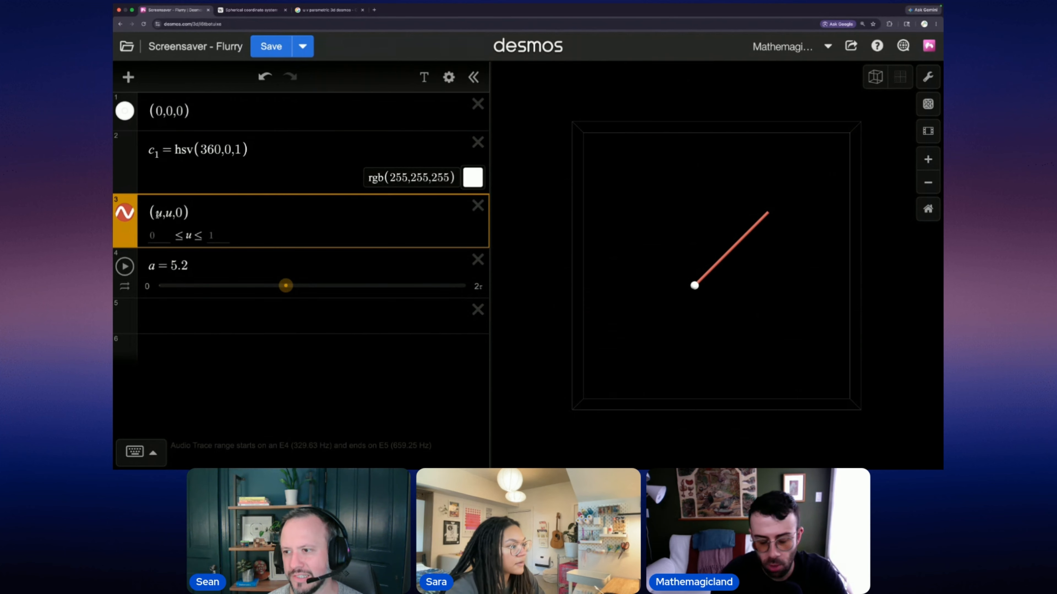
pyautogui.write('sin(u')
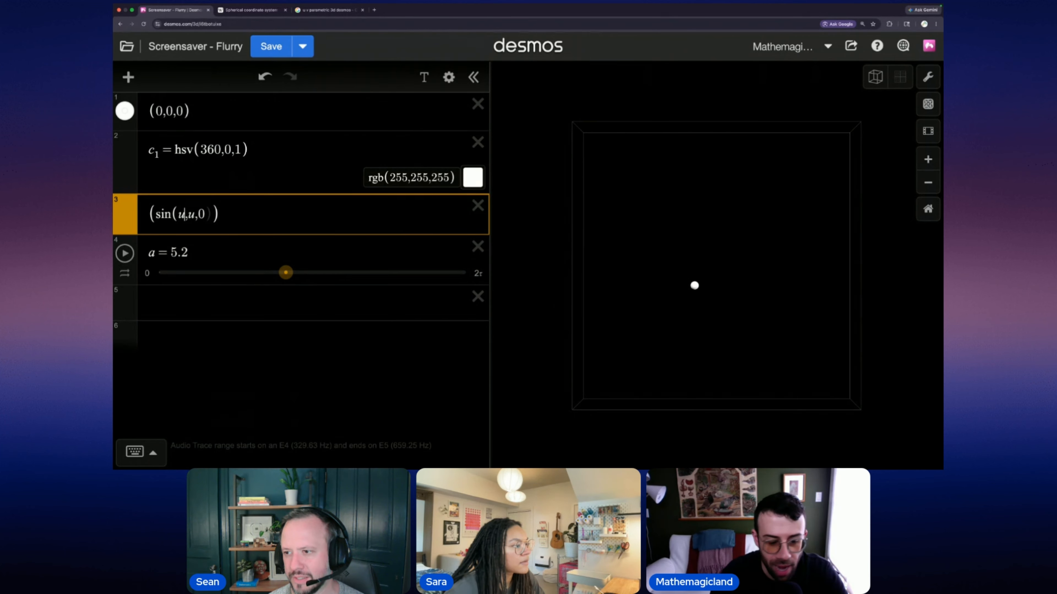
pyautogui.write(')')
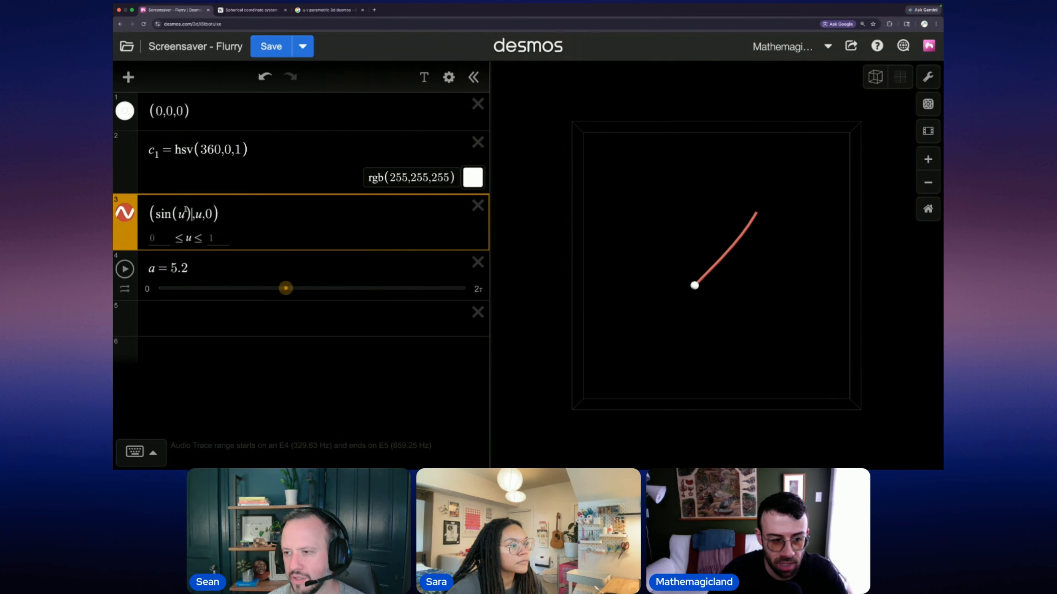
pyautogui.click(231, 244)
pyautogui.write('pi')
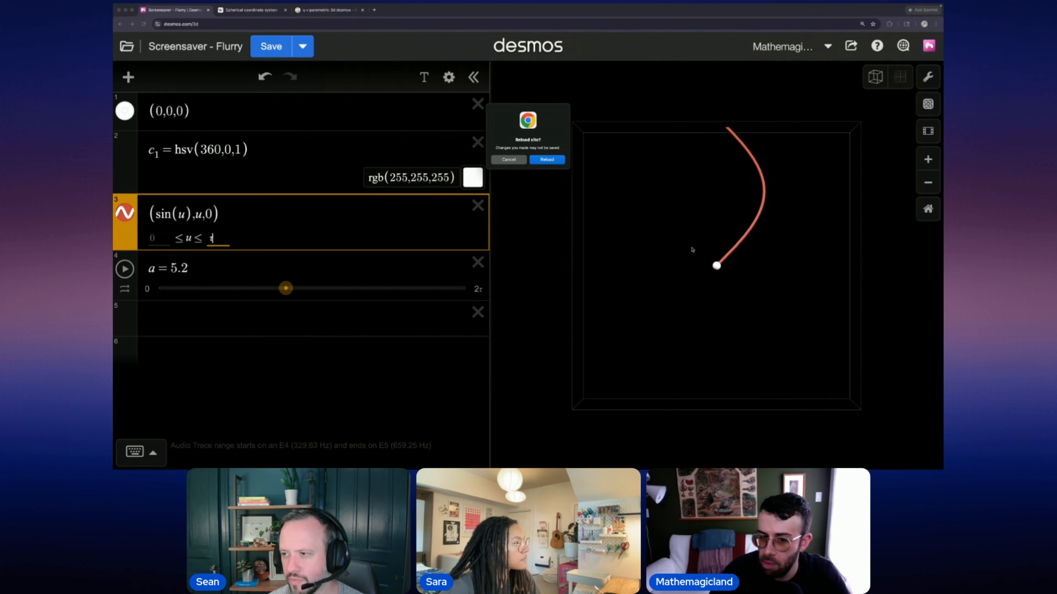
pyautogui.write('au')
pyautogui.click(196, 215)
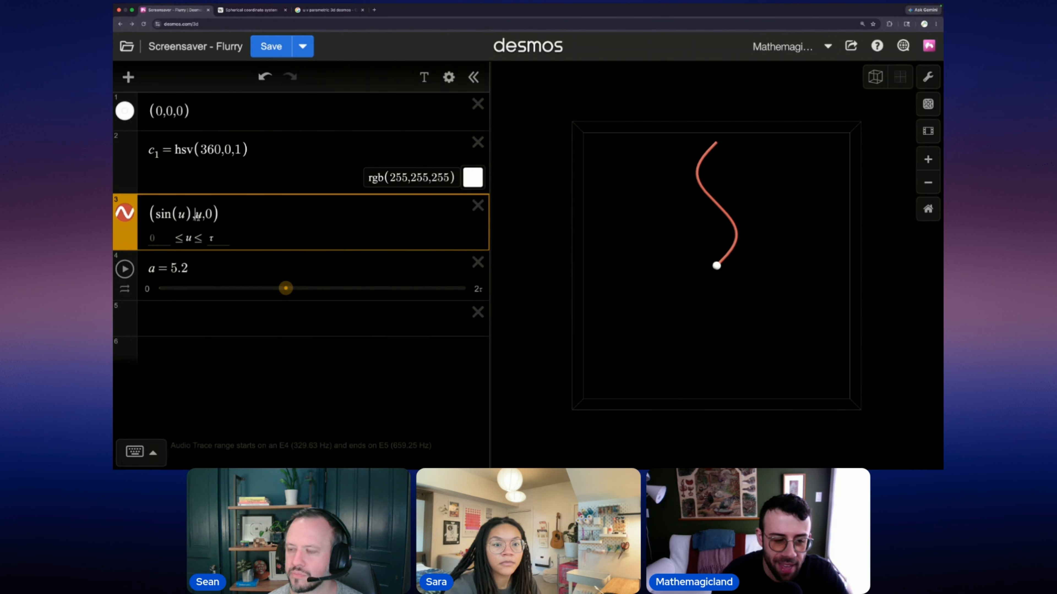
pyautogui.write('cos')
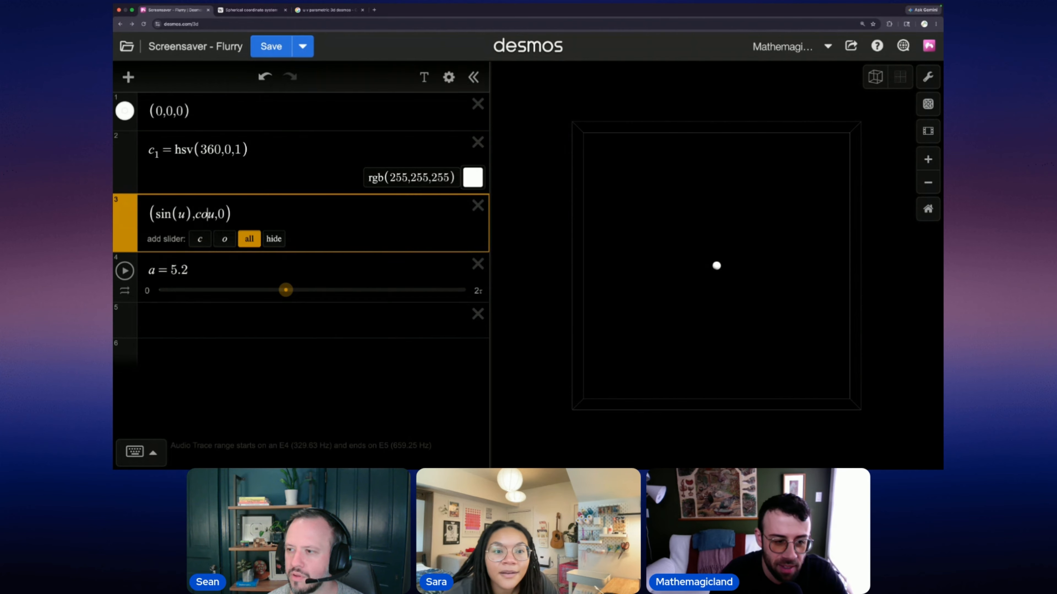
pyautogui.press('BackSpace')
pyautogui.press('BackSpace')
pyautogui.press('BackSpace')
pyautogui.write('sin')
pyautogui.press('BackSpace')
pyautogui.press('BackSpace')
pyautogui.press('BackSpace')
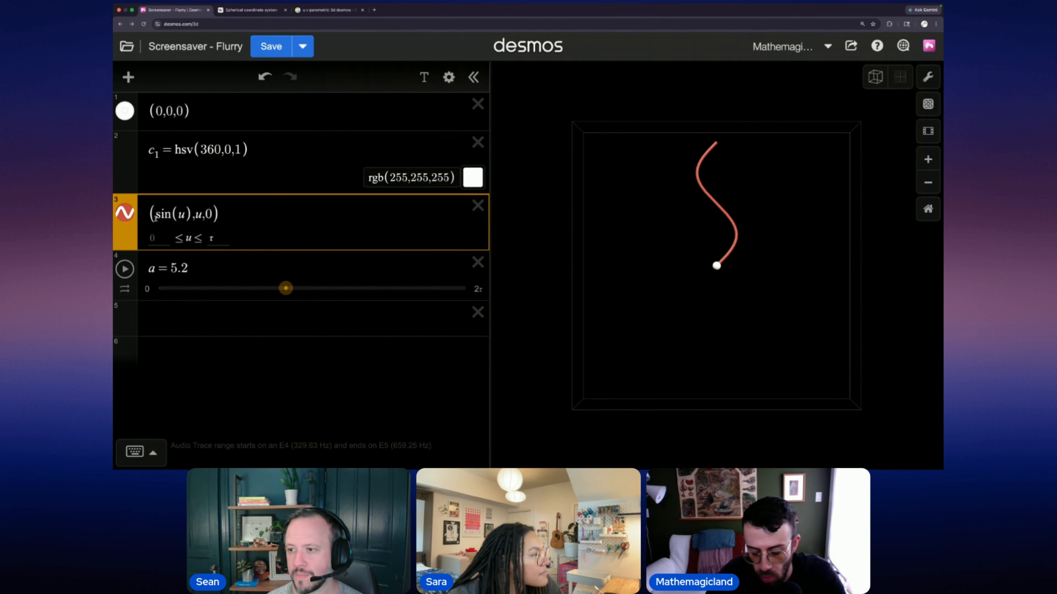
# Step: Multiply the sine in the first coordinate by u to form the curve (u sin(u), u, 0), and inspect its shape
pyautogui.write('u')
pyautogui.moveTo(668, 253)
pyautogui.mouseDown()
pyautogui.moveTo(705, 314)
pyautogui.moveTo(667, 241)
pyautogui.mouseUp()
pyautogui.scroll(5, 705, 240)
pyautogui.scroll(-5, 705, 240)
pyautogui.scroll(8, 705, 240)
pyautogui.moveTo(706, 240); pyautogui.dragTo(793, 310)
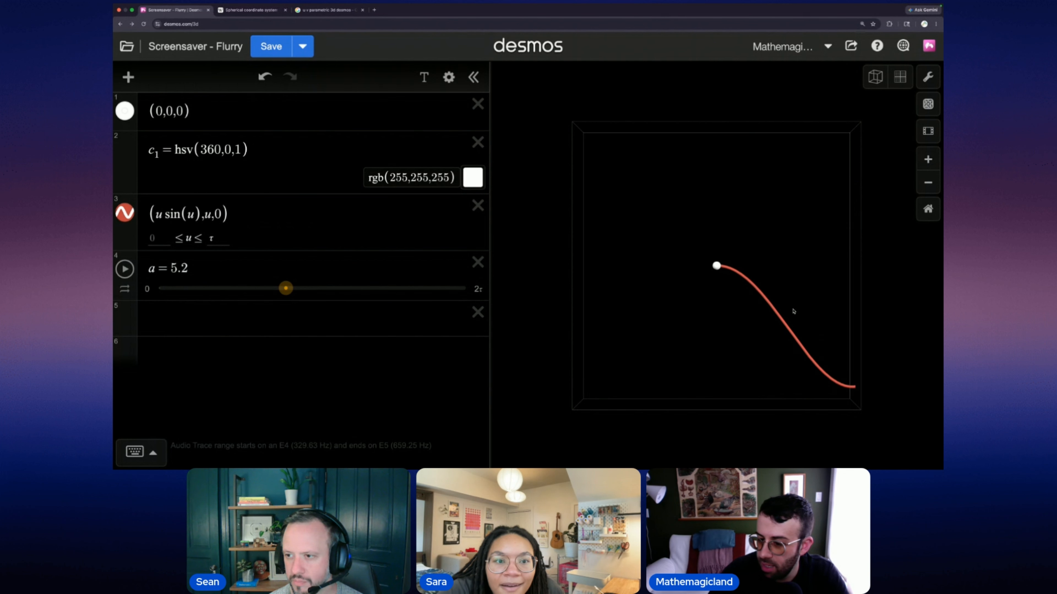
# Step: Change the sine's argument in the first coordinate to .2u + a, trying .3 as the u coefficient first
pyautogui.click(187, 213)
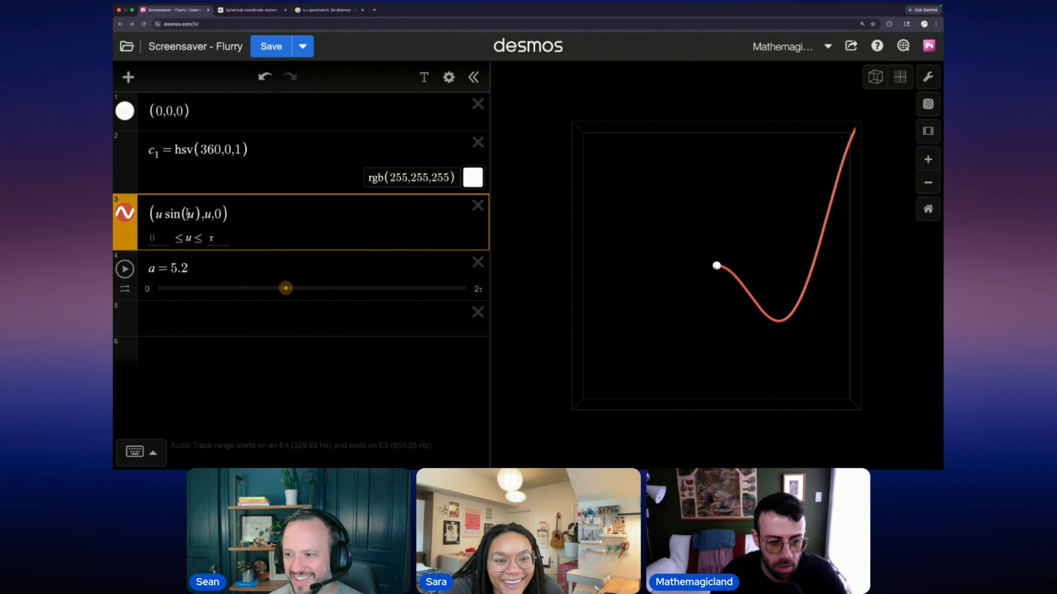
pyautogui.write('+a')
pyautogui.write('.3')
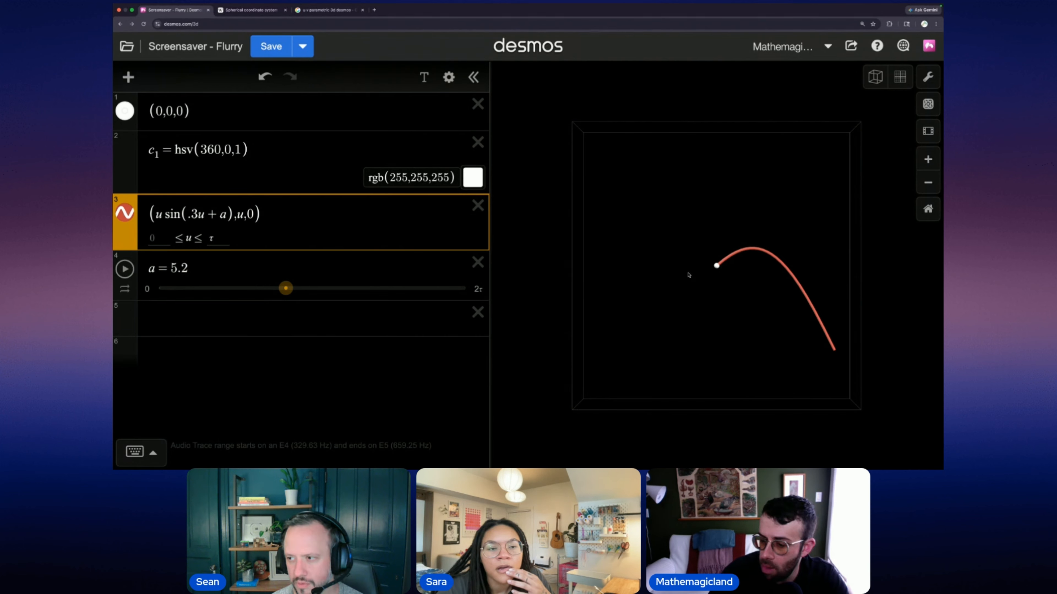
pyautogui.press('BackSpace')
pyautogui.write('2')
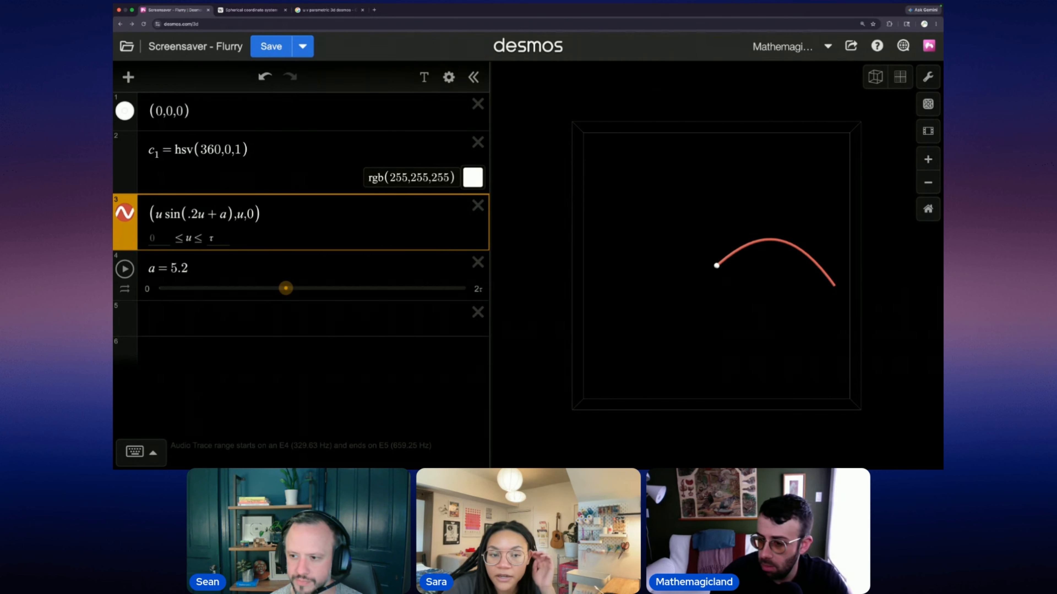
# Step: Animate the slider a at a slower speed to preview the curve's motion, and stop it
pyautogui.moveTo(305, 310)
pyautogui.mouseDown()
pyautogui.moveTo(428, 310)
pyautogui.moveTo(286, 308)
pyautogui.mouseUp()
pyautogui.click(125, 269)
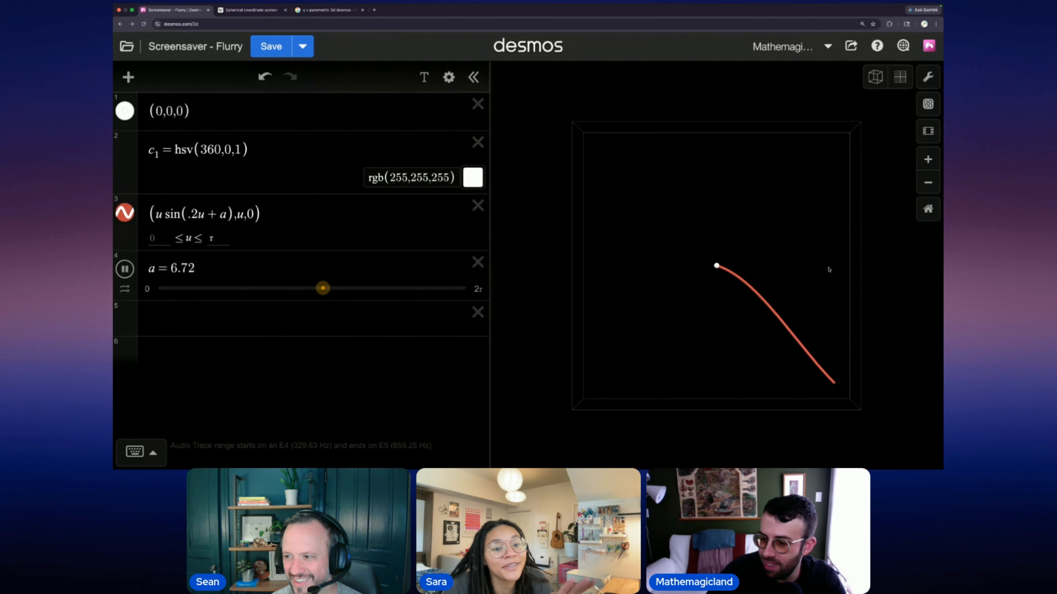
pyautogui.click(125, 288)
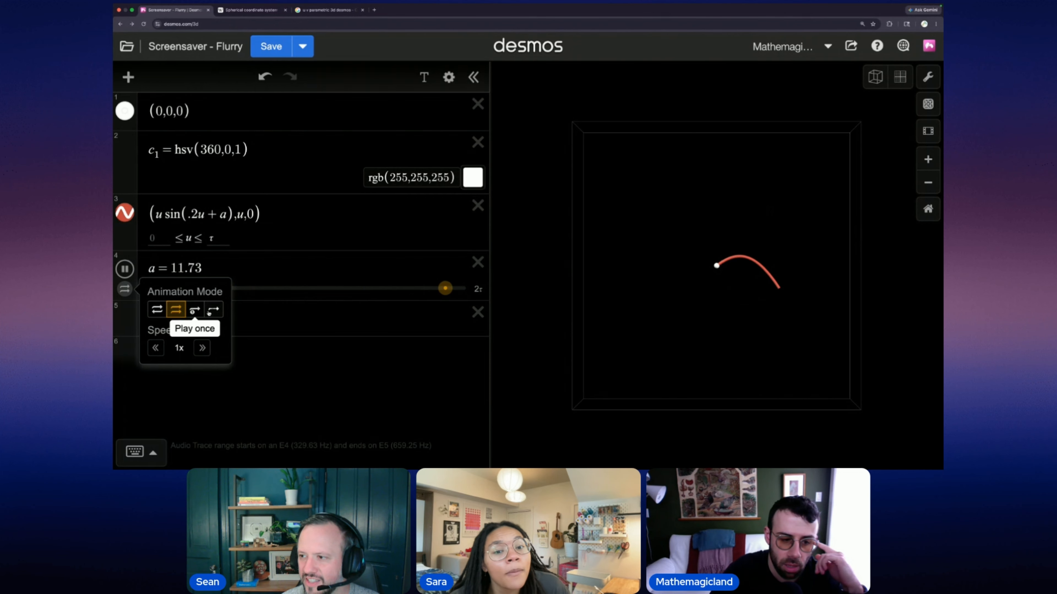
pyautogui.click(155, 347)
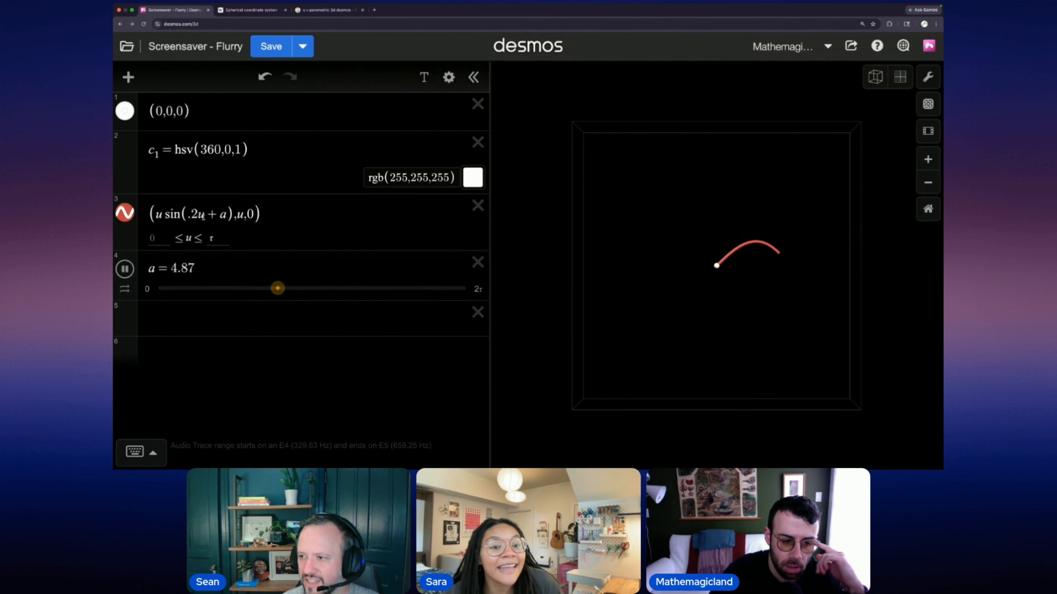
pyautogui.click(126, 270)
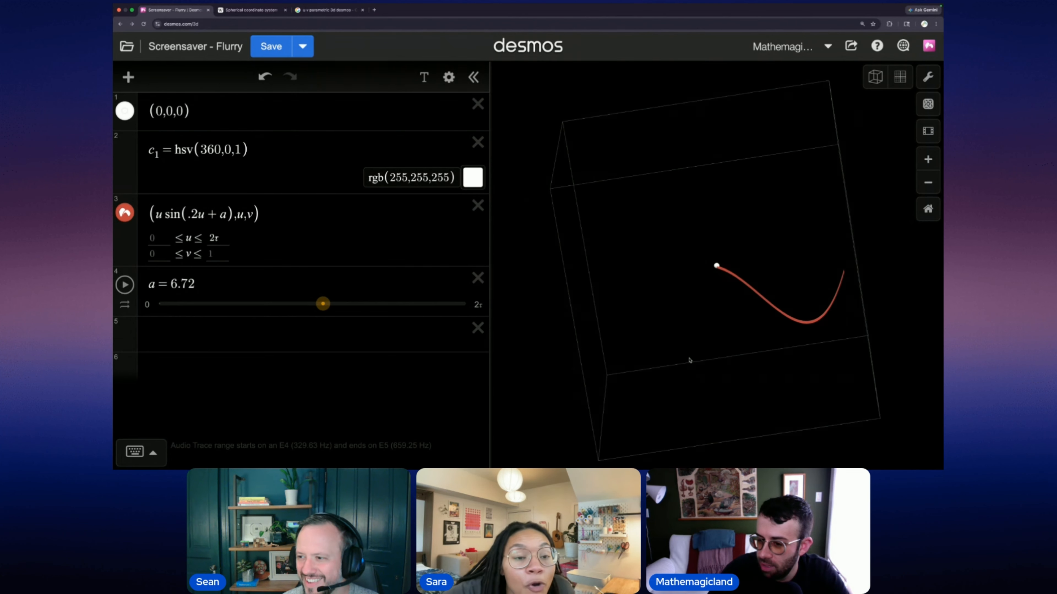
# Step: Replace v with 0 in the curve's third coordinate
pyautogui.moveTo(688, 360); pyautogui.dragTo(670, 346)
pyautogui.moveTo(257, 218); pyautogui.dragTo(250, 216)
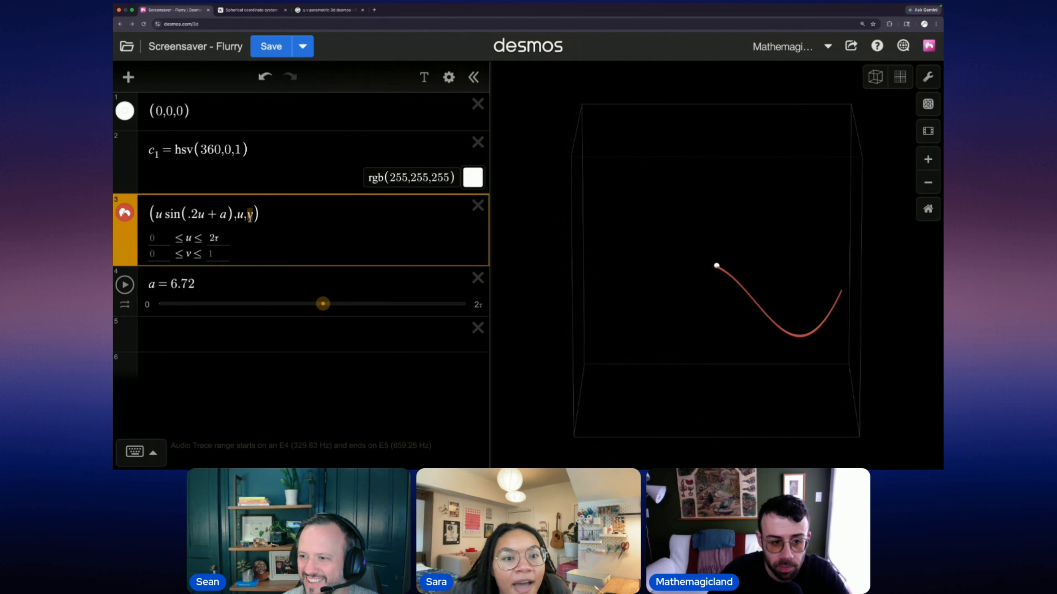
pyautogui.write('0')
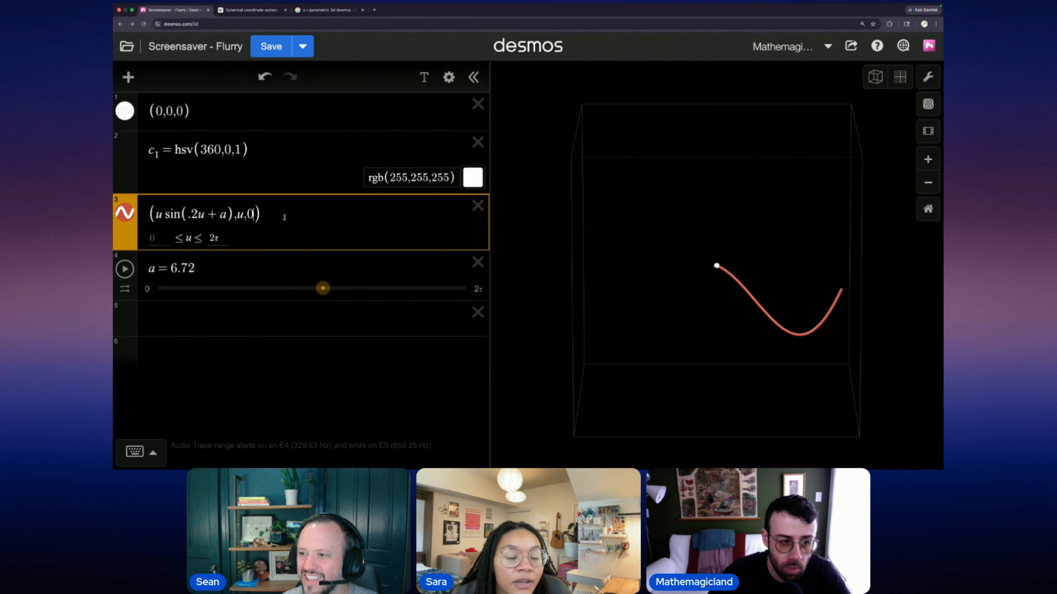
pyautogui.click(204, 319)
pyautogui.write('sin')
pyautogui.press('BackSpace')
pyautogui.press('BackSpace')
pyautogui.press('BackSpace')
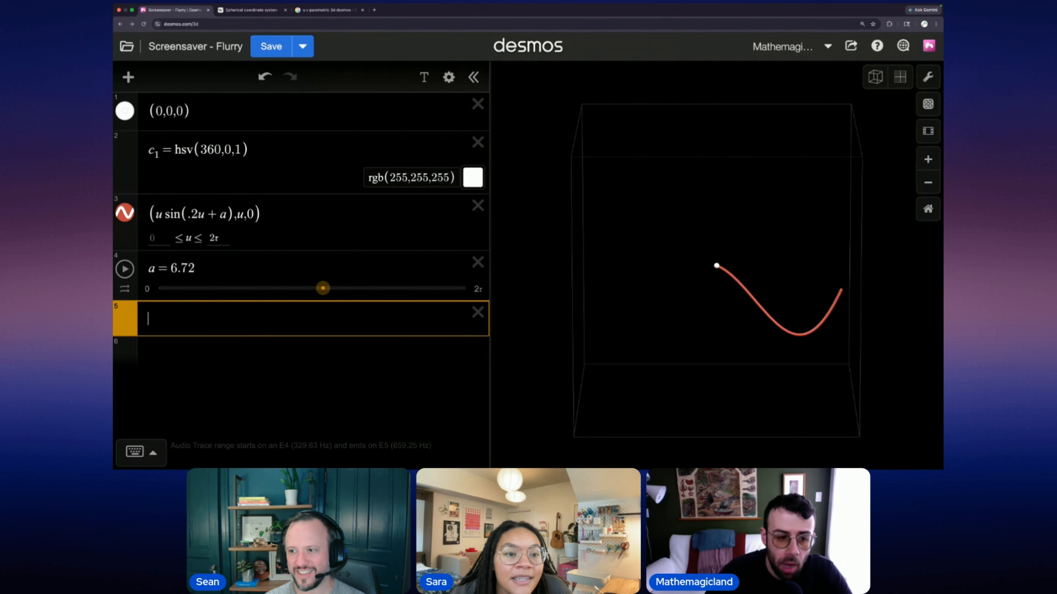
# Step: Set the curve's third coordinate to sin u, trying sin(x) first
pyautogui.click(251, 215)
pyautogui.write('sin(x)')
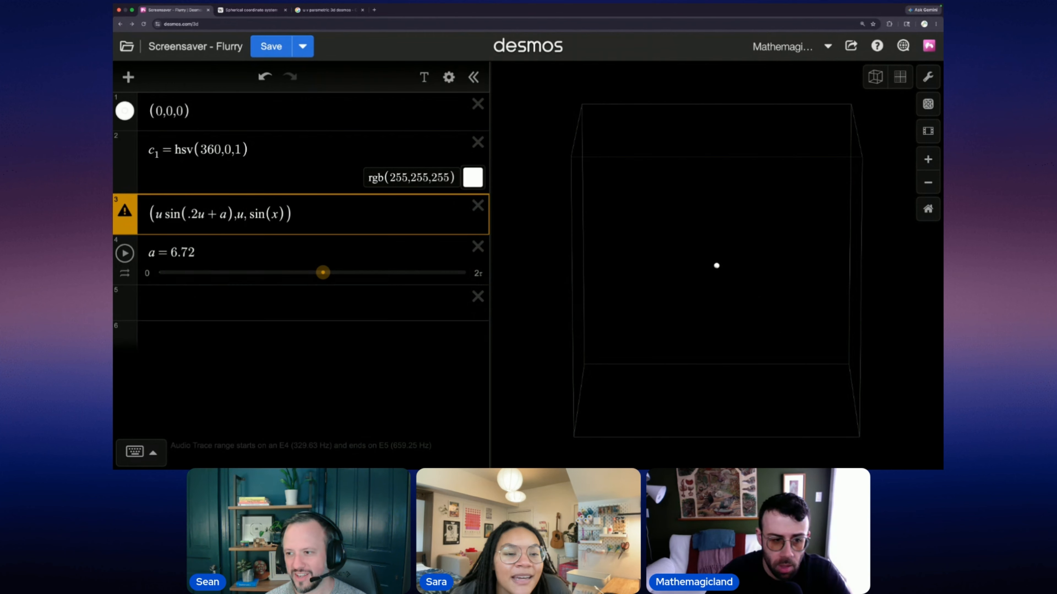
pyautogui.moveTo(283, 213); pyautogui.dragTo(252, 215)
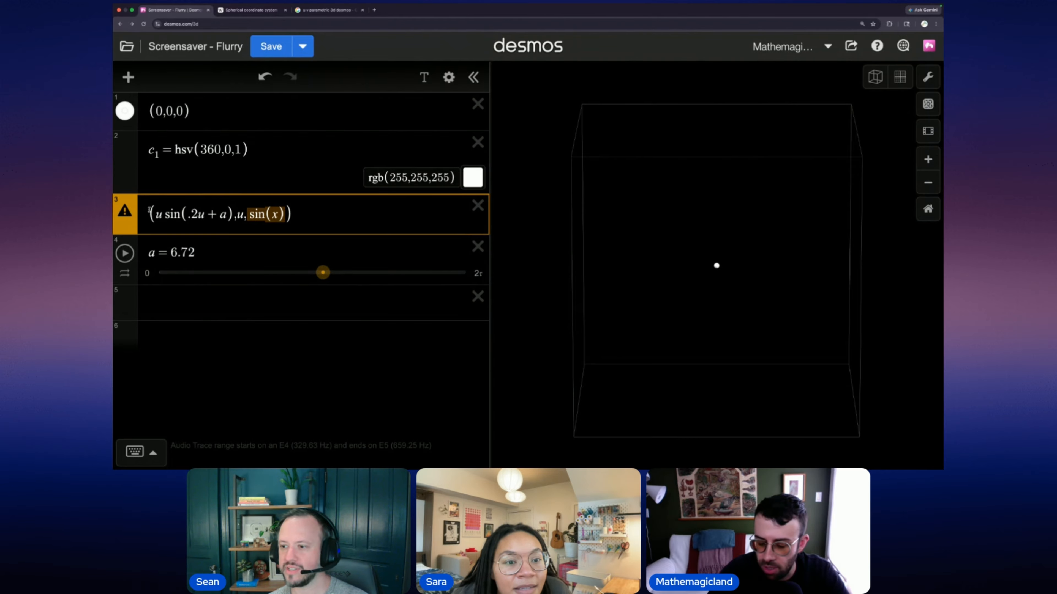
pyautogui.press('BackSpace')
pyautogui.press('BackSpace')
pyautogui.write(',u, ')
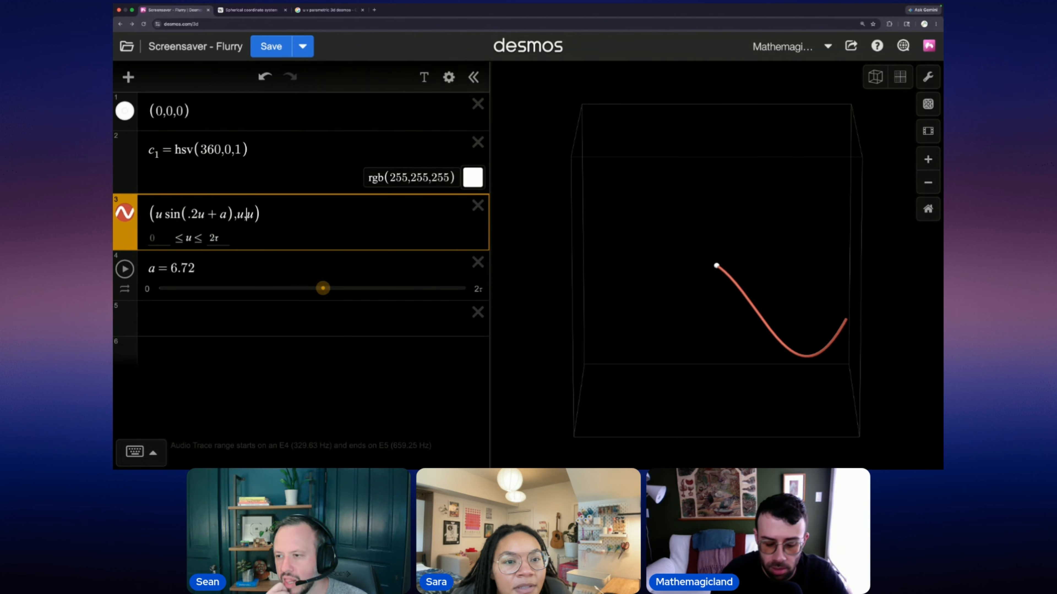
pyautogui.write('sin')
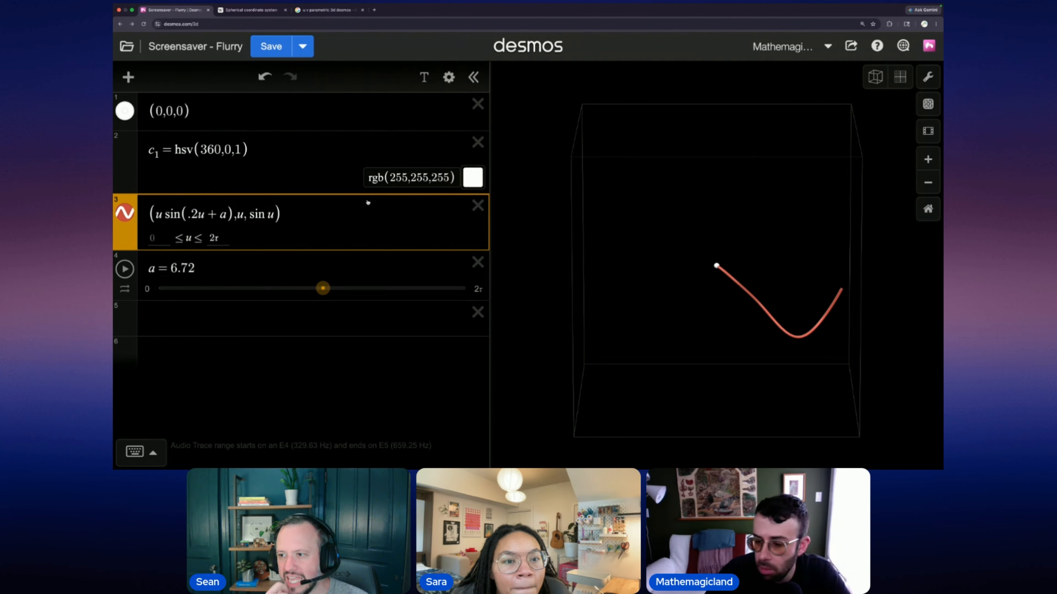
# Step: Scale the third coordinate to .5 sin u, trying a factor of .1 first, and inspect the curve from several angles
pyautogui.moveTo(740, 322); pyautogui.dragTo(761, 335)
pyautogui.click(249, 214)
pyautogui.write('.1')
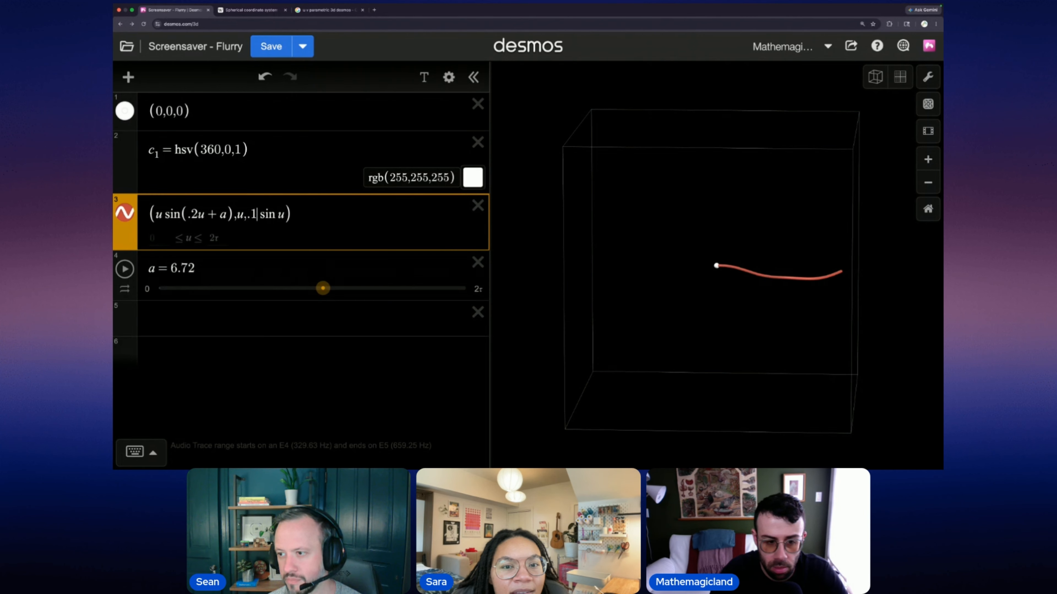
pyautogui.moveTo(726, 272); pyautogui.dragTo(735, 336)
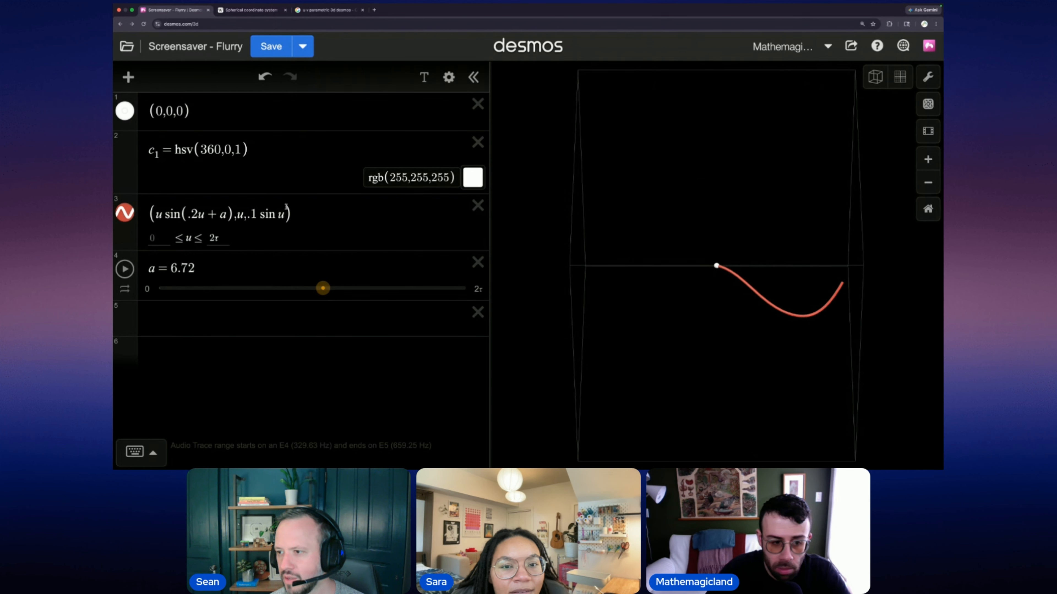
pyautogui.click(253, 215)
pyautogui.write('5')
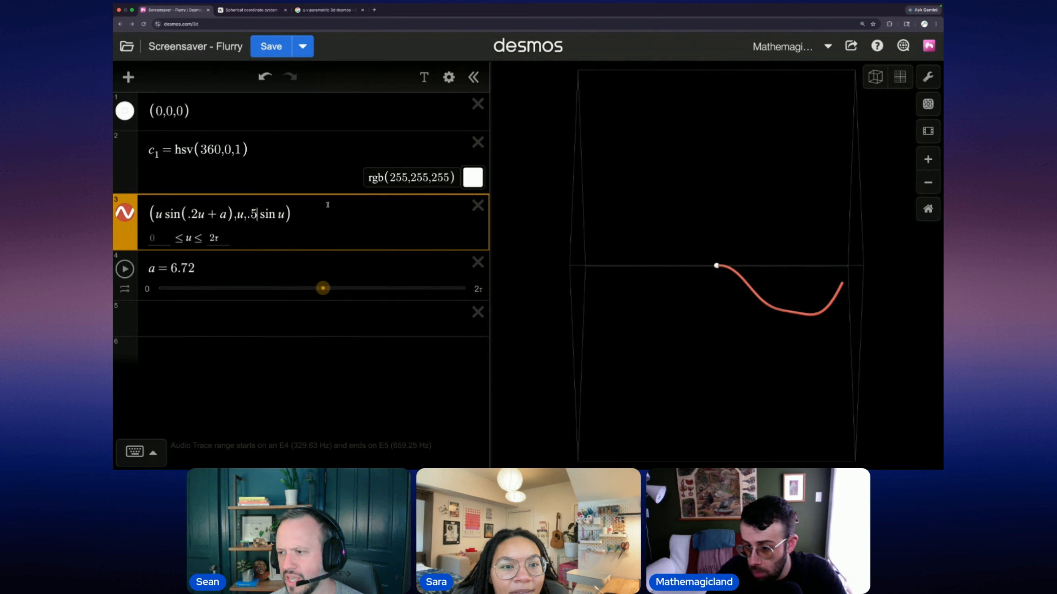
pyautogui.moveTo(736, 307); pyautogui.dragTo(719, 226)
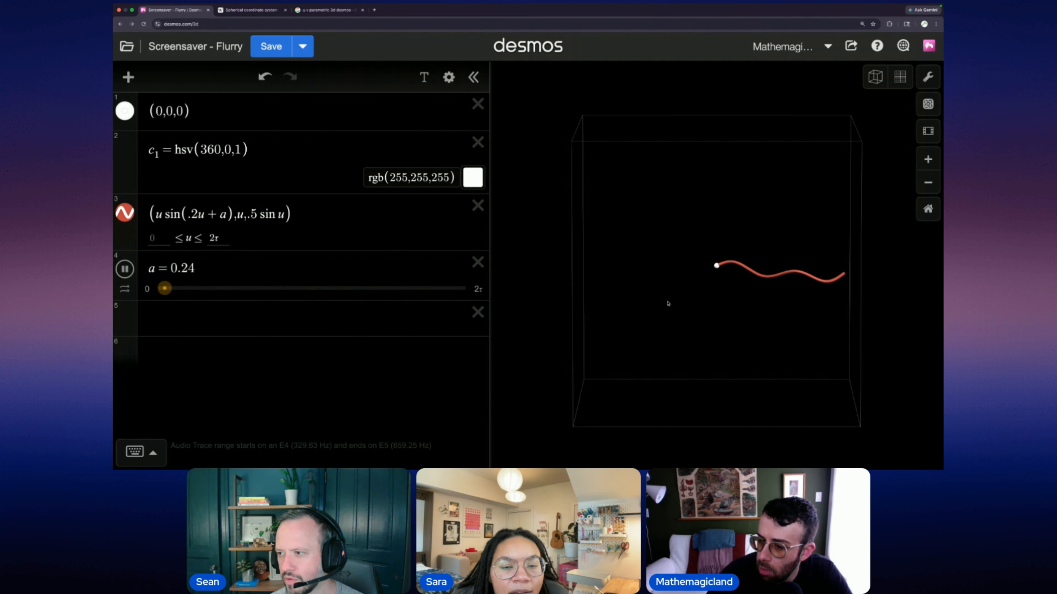
pyautogui.moveTo(667, 305); pyautogui.dragTo(668, 309)
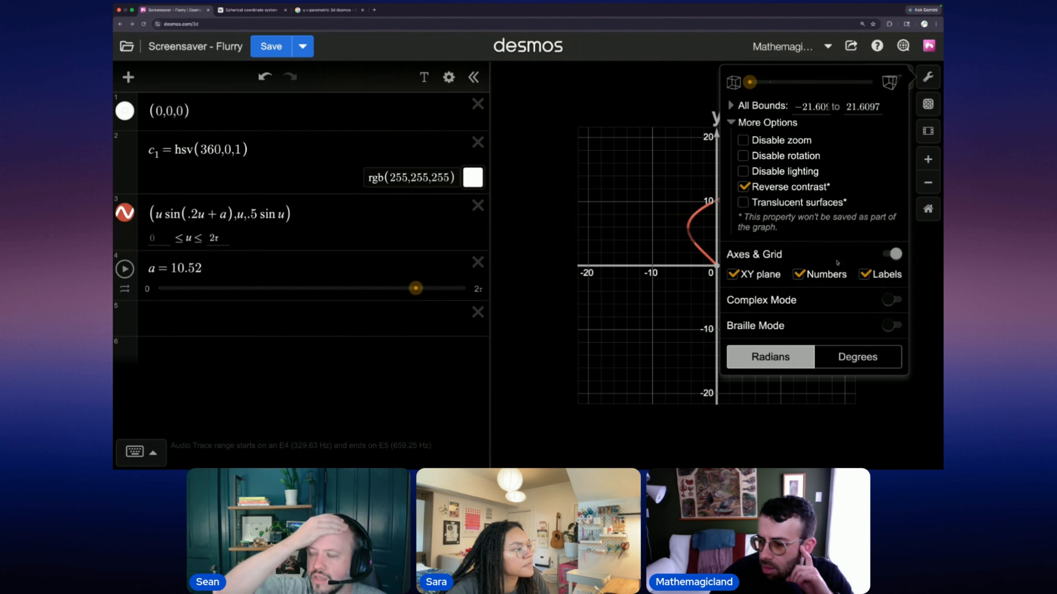
# Step: Turn off the axes and grid and close the graph settings
pyautogui.click(894, 254)
pyautogui.click(917, 207)
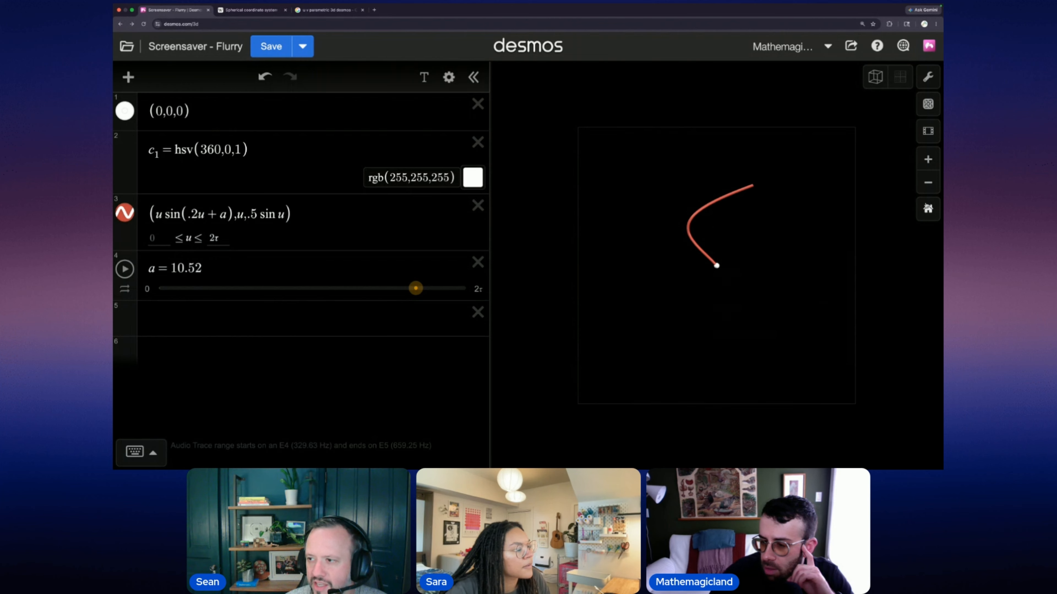
pyautogui.click(927, 77)
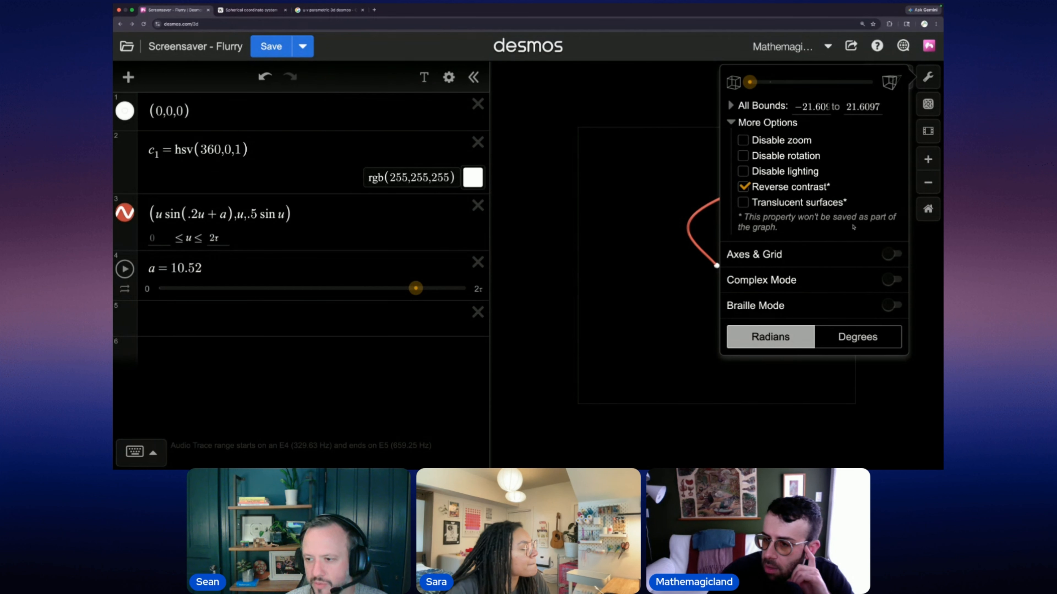
pyautogui.click(659, 98)
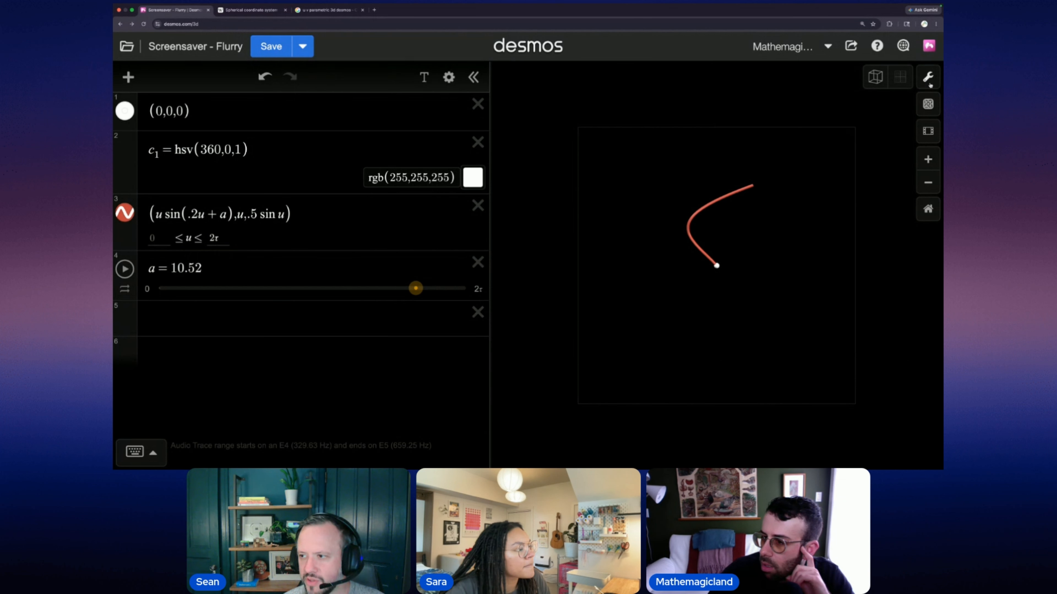
pyautogui.click(927, 78)
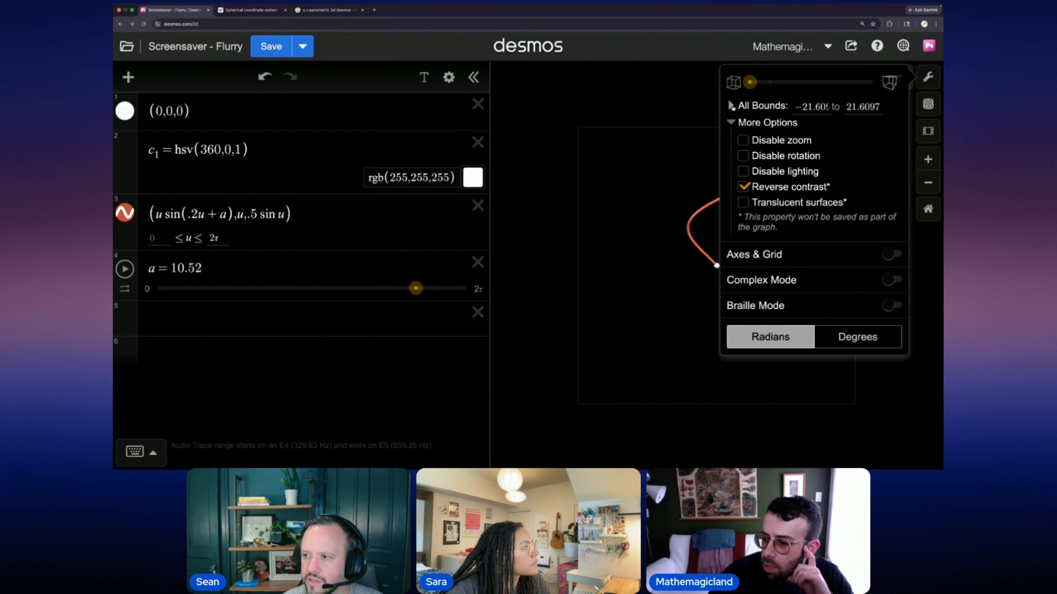
pyautogui.click(643, 106)
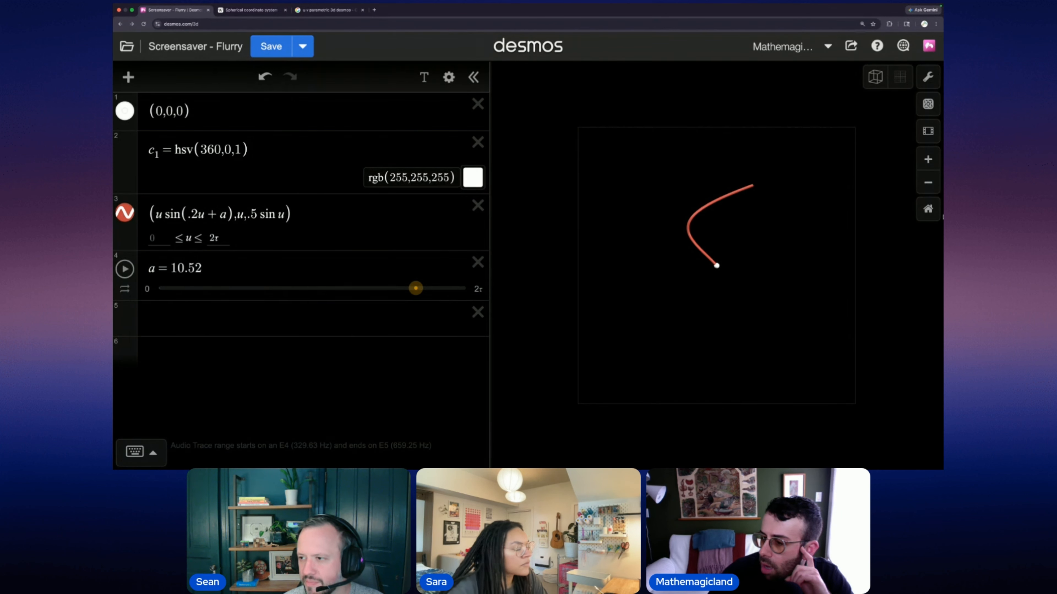
# Step: Reset the 3D view to its default home position
pyautogui.click(927, 209)
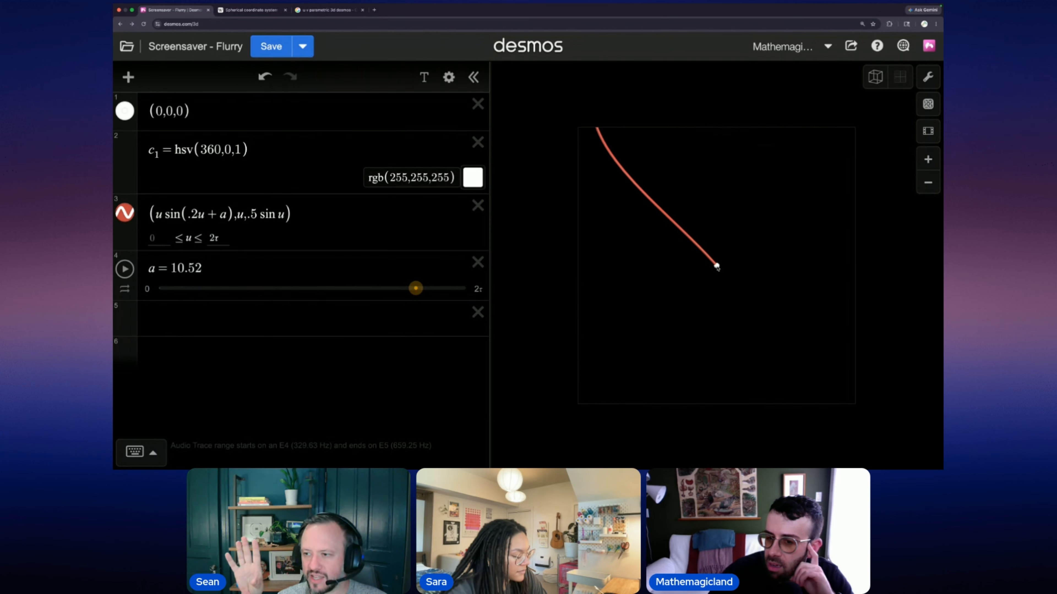
pyautogui.scroll(-10, 717, 268)
pyautogui.scroll(5, 717, 267)
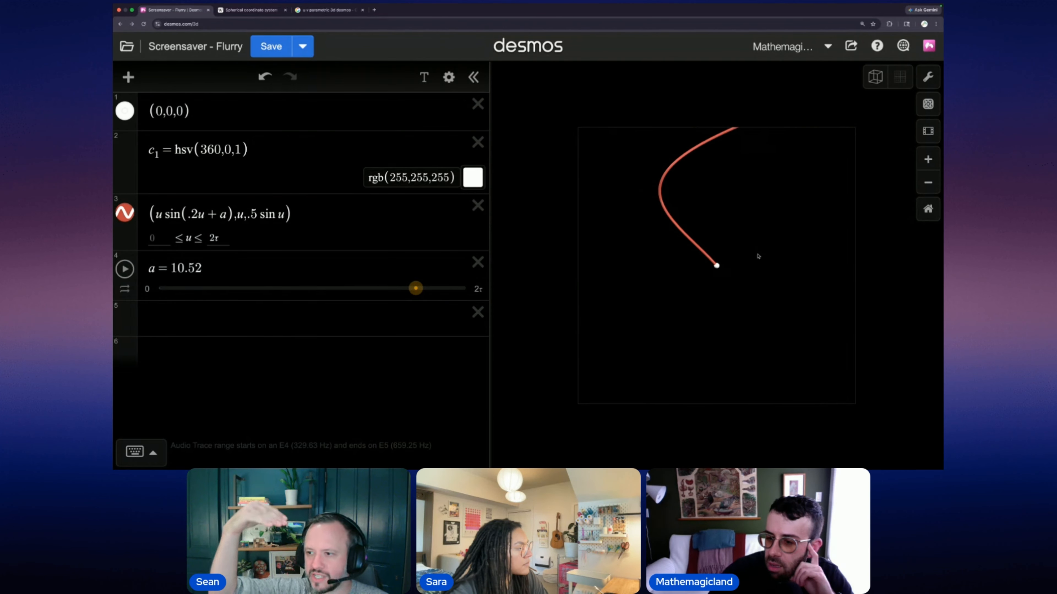
pyautogui.click(927, 212)
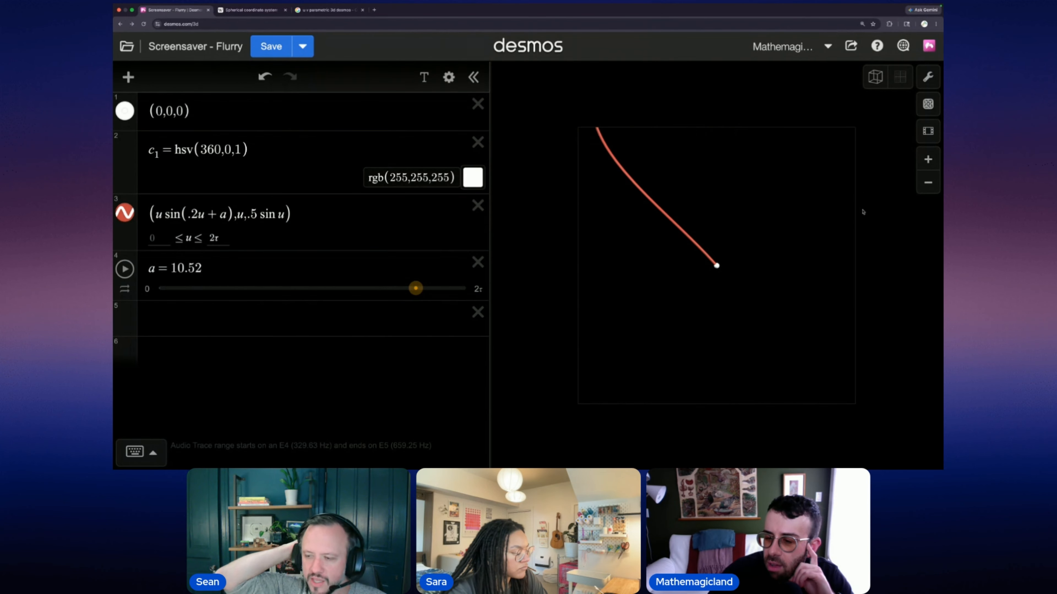
pyautogui.moveTo(707, 195); pyautogui.dragTo(709, 318)
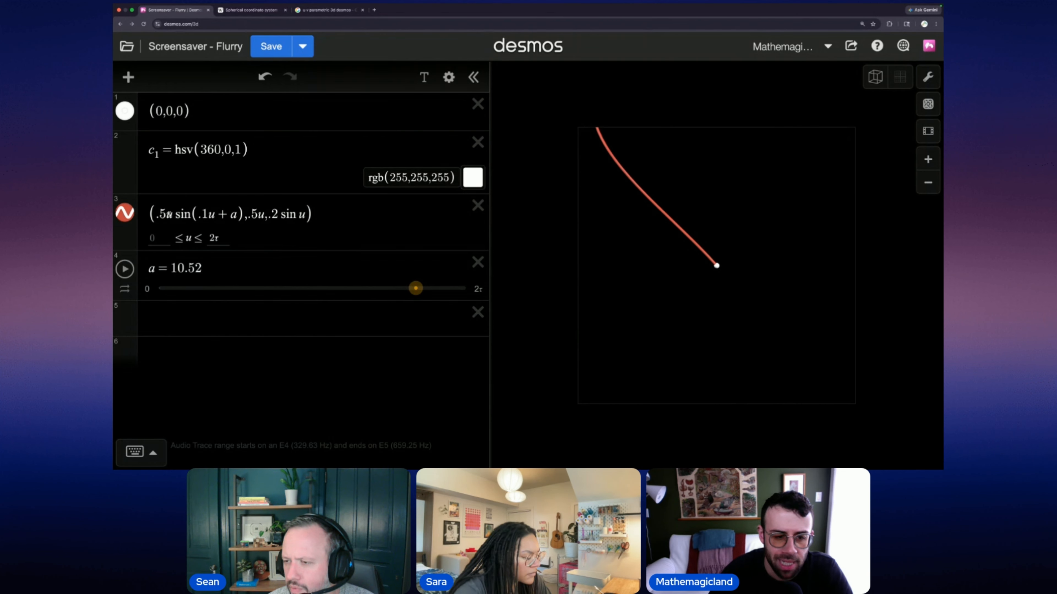
# Step: Add a slider b = .2 in the empty expression line below a
pyautogui.click(191, 321)
pyautogui.write('b ')
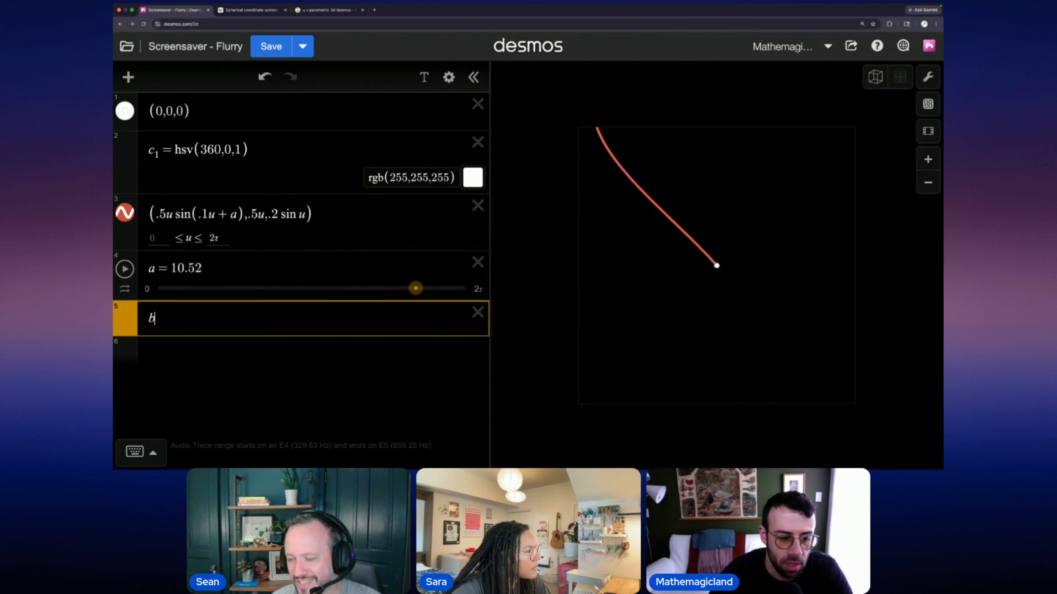
pyautogui.write('= .2')
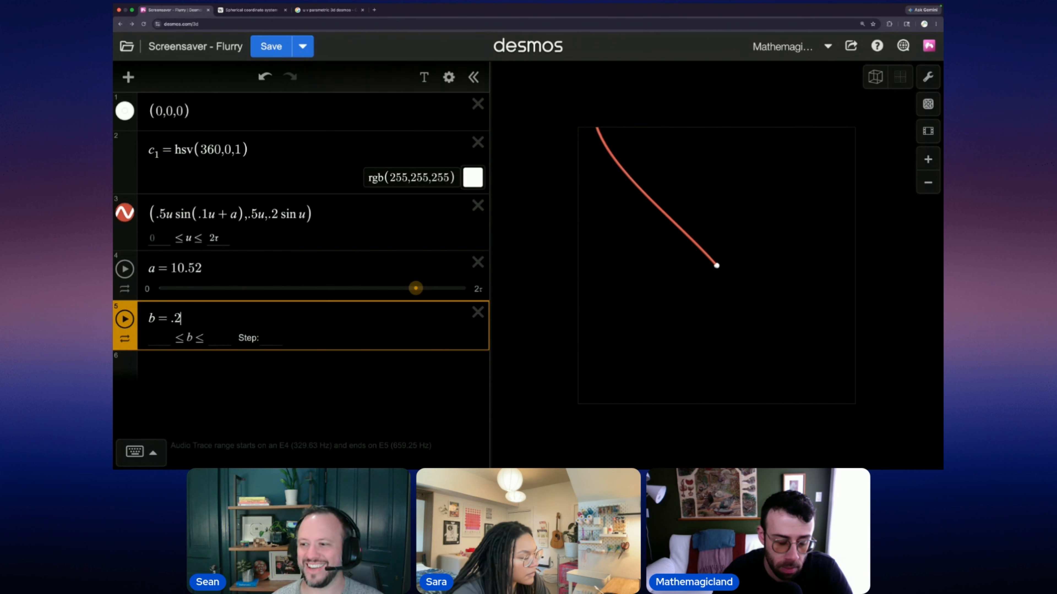
pyautogui.press('Return')
# Step: Replace the numeric scale factors in all three coordinates of the curve with b, giving (bu sin(.1u + a), bu, b sin u)
pyautogui.click(166, 214)
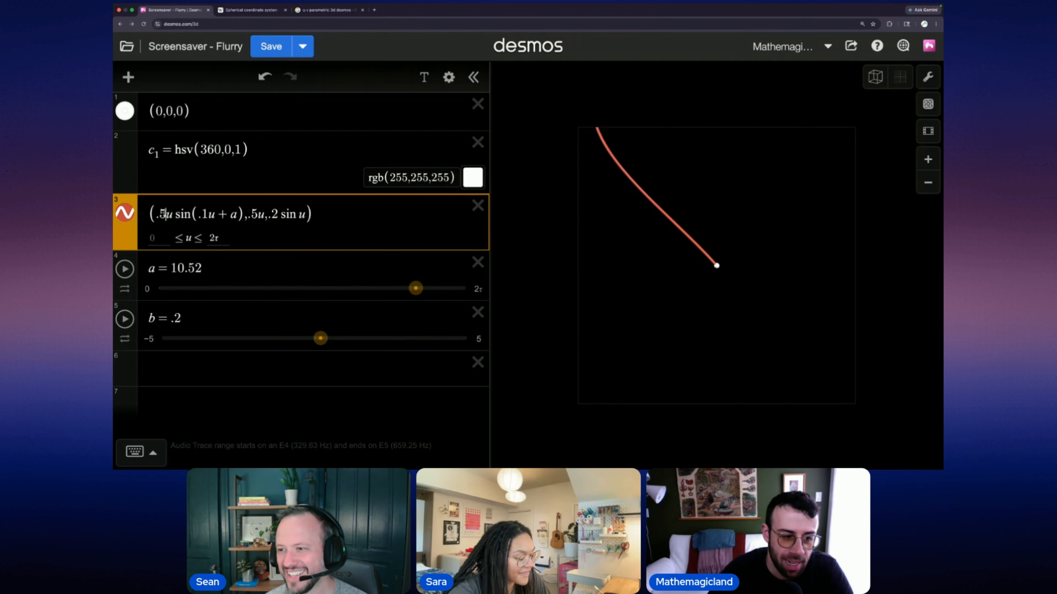
pyautogui.press('BackSpace')
pyautogui.press('BackSpace')
pyautogui.write('b')
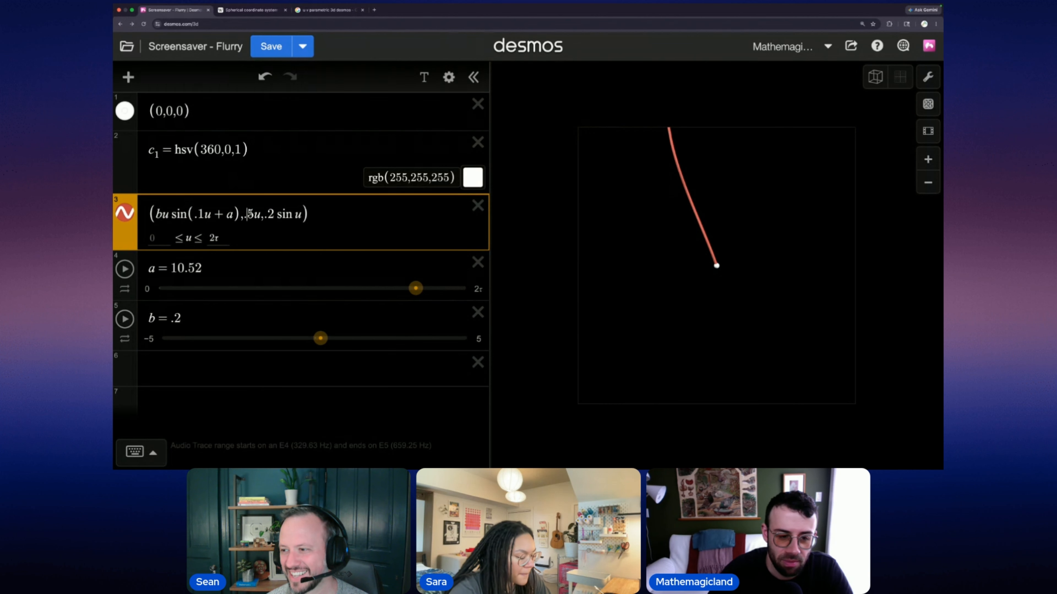
pyautogui.write('b')
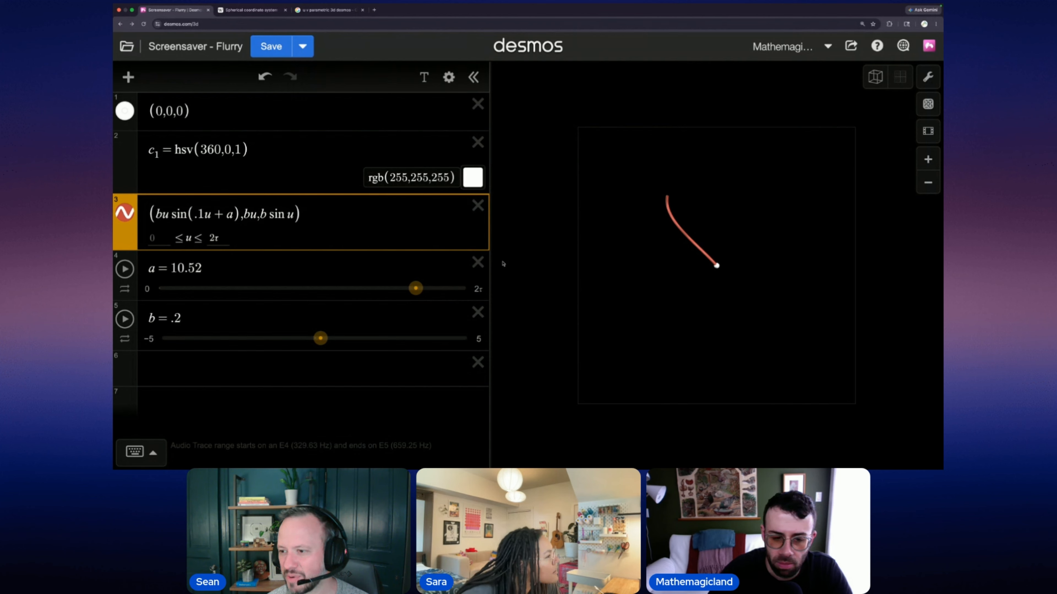
# Step: Limit the b slider to 0–2, set b to about 0.33, and play the a slider to watch the curve move
pyautogui.moveTo(298, 348); pyautogui.dragTo(221, 341)
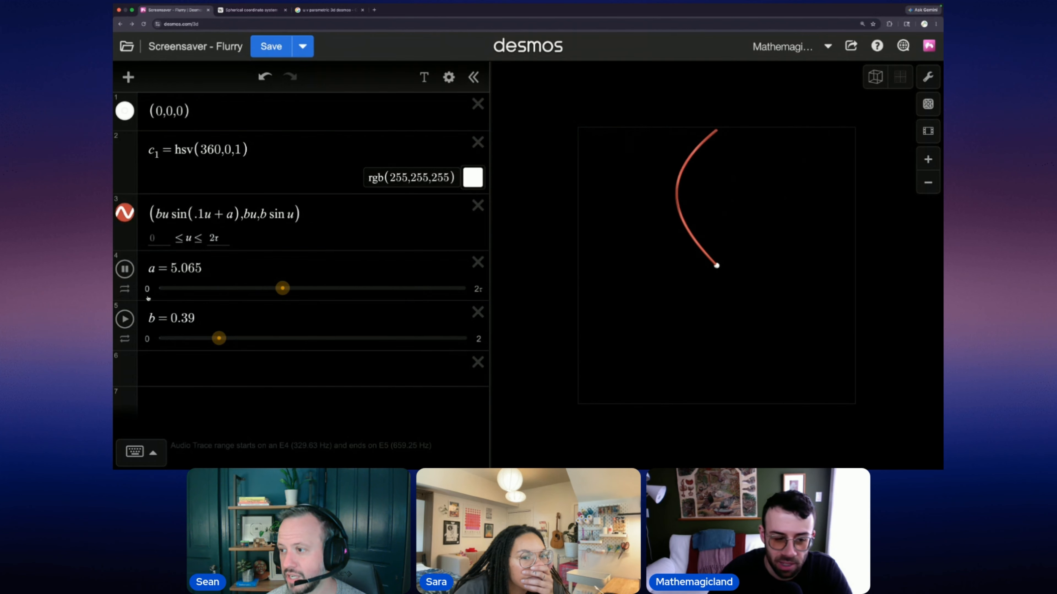
pyautogui.click(123, 270)
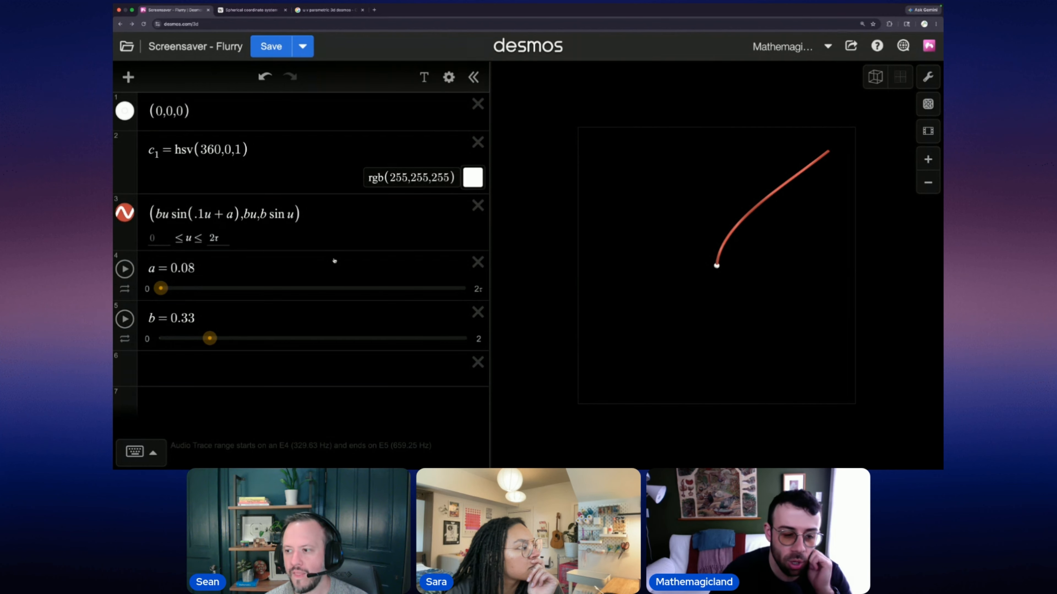
pyautogui.press('super+Tab')
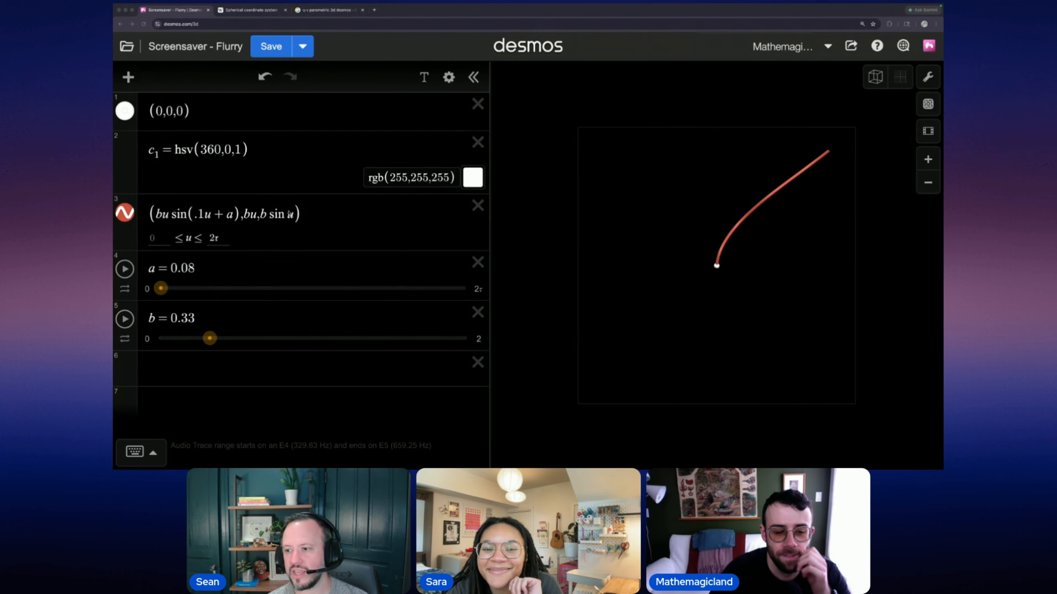
pyautogui.click(317, 213)
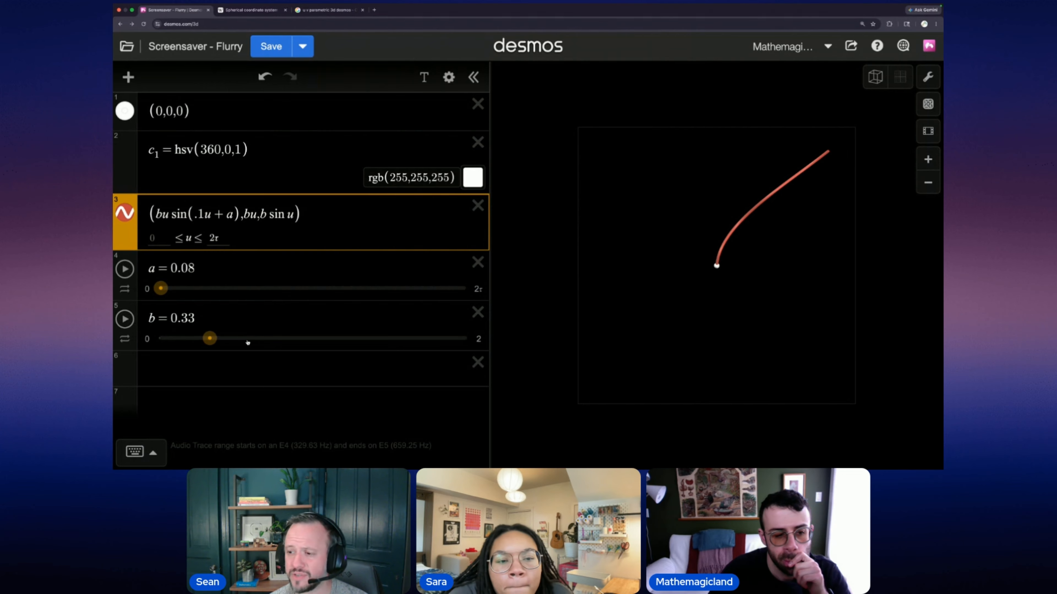
pyautogui.click(124, 269)
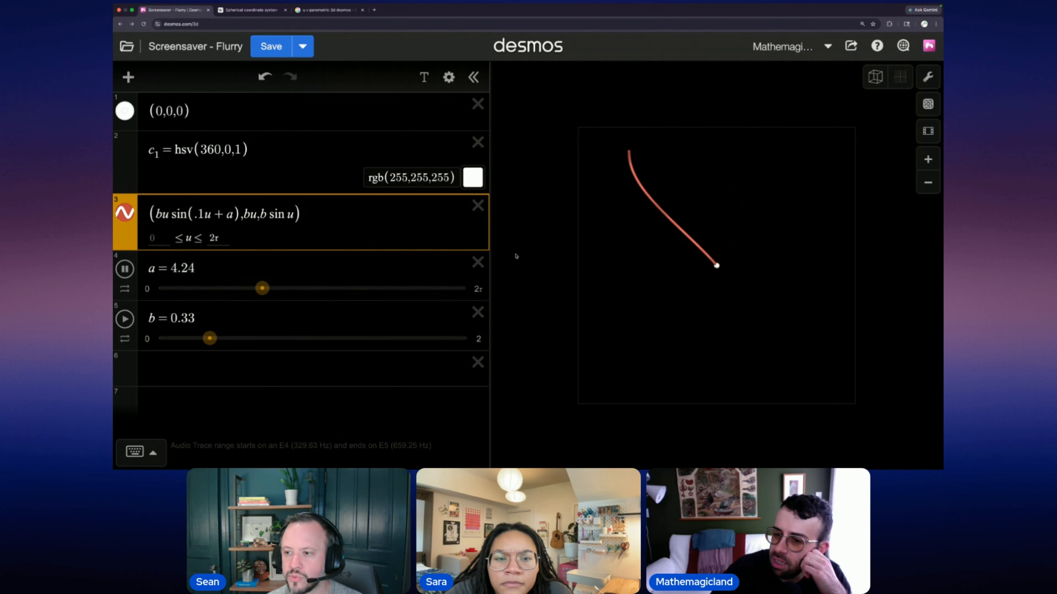
pyautogui.click(125, 269)
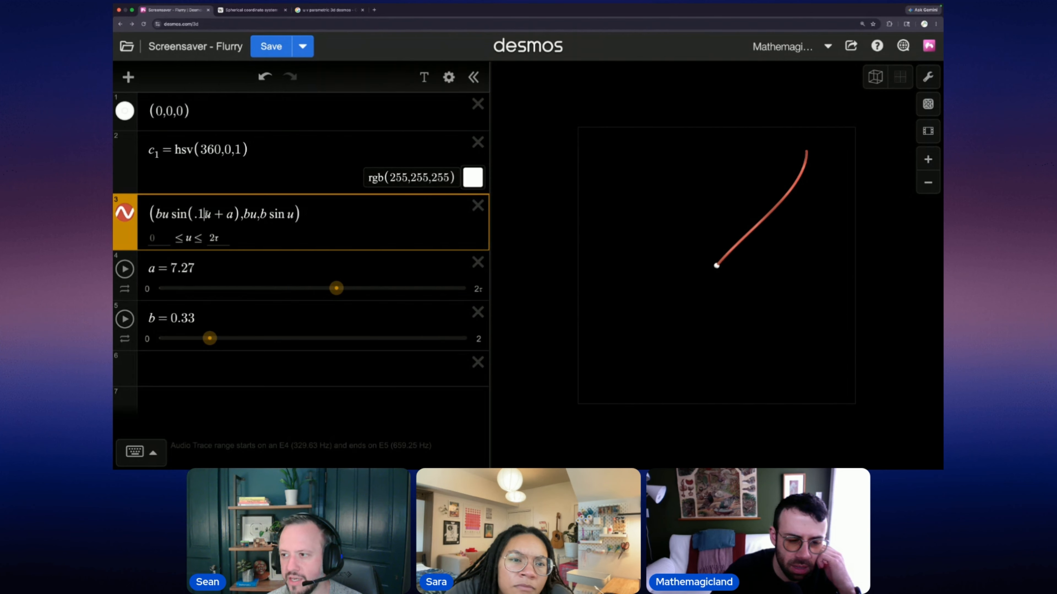
# Step: Add + sin(u) to the curve's first coordinate, animate a, and set a to about 4.93
pyautogui.write('sinu')
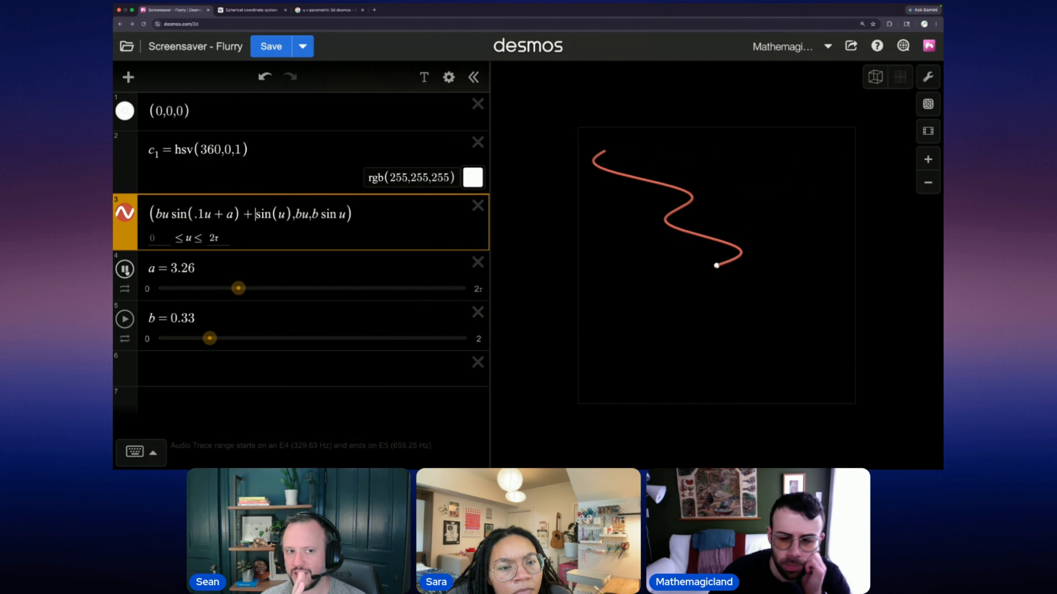
pyautogui.click(125, 269)
pyautogui.moveTo(262, 290)
pyautogui.mouseDown()
pyautogui.moveTo(178, 288)
pyautogui.moveTo(294, 288)
pyautogui.moveTo(278, 288)
pyautogui.mouseUp()
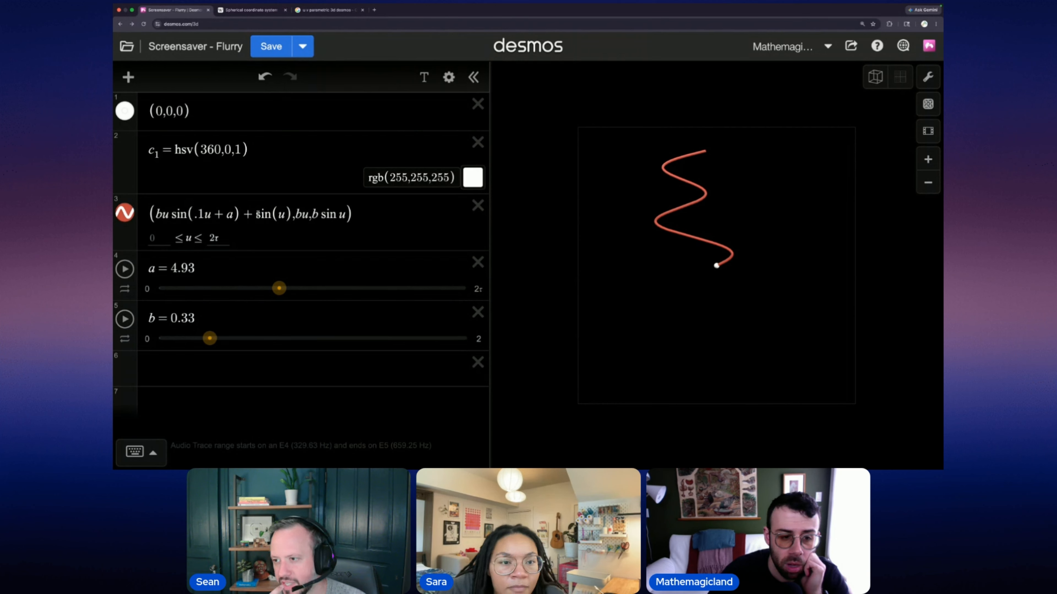
# Step: Try sin(au) as the added term in the first coordinate, animating a and returning it to 0
pyautogui.click(279, 215)
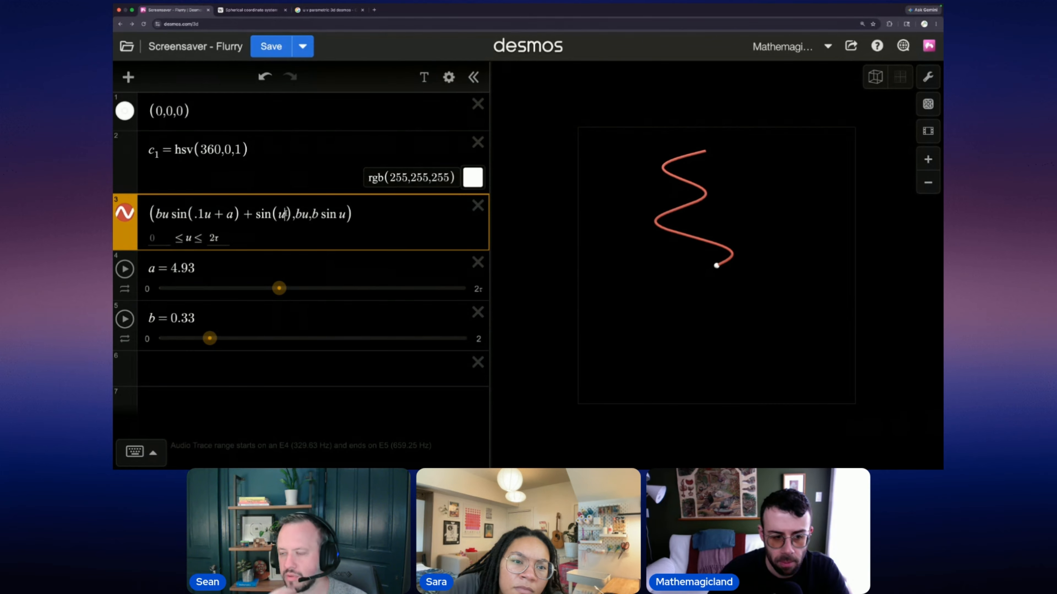
pyautogui.write('a')
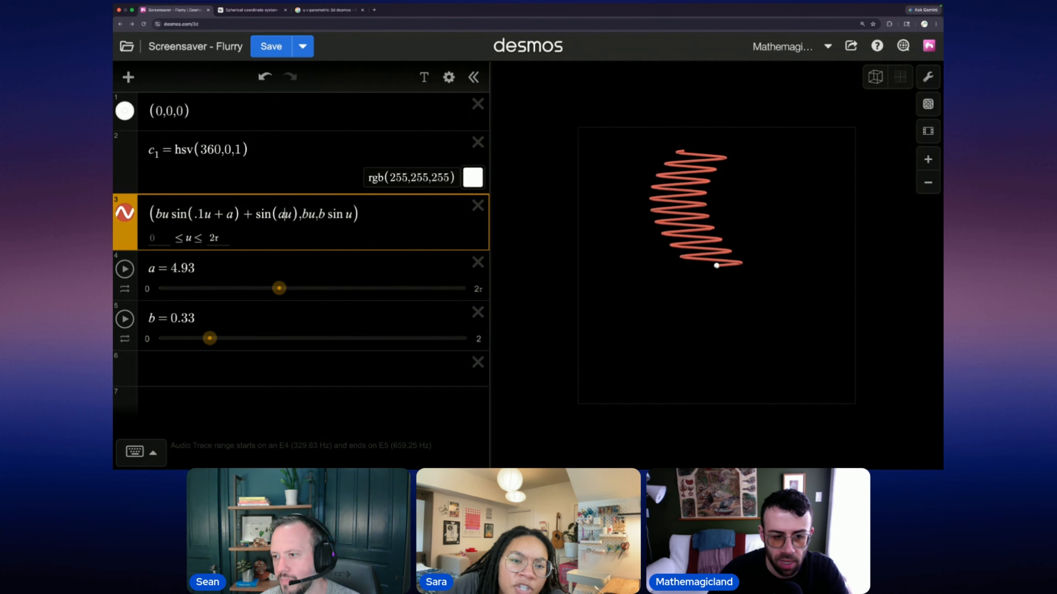
pyautogui.click(129, 274)
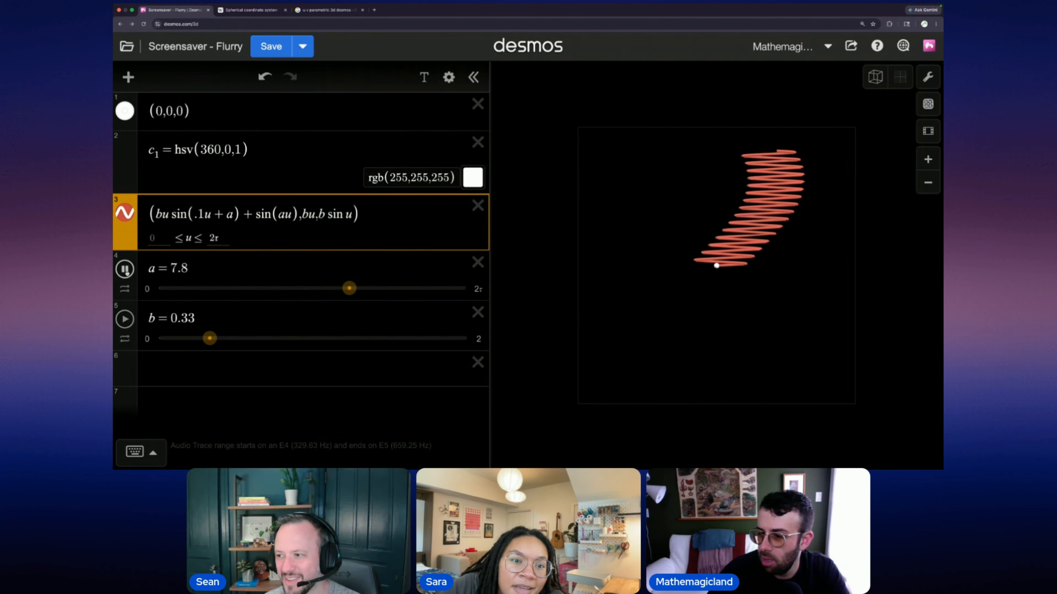
pyautogui.click(126, 269)
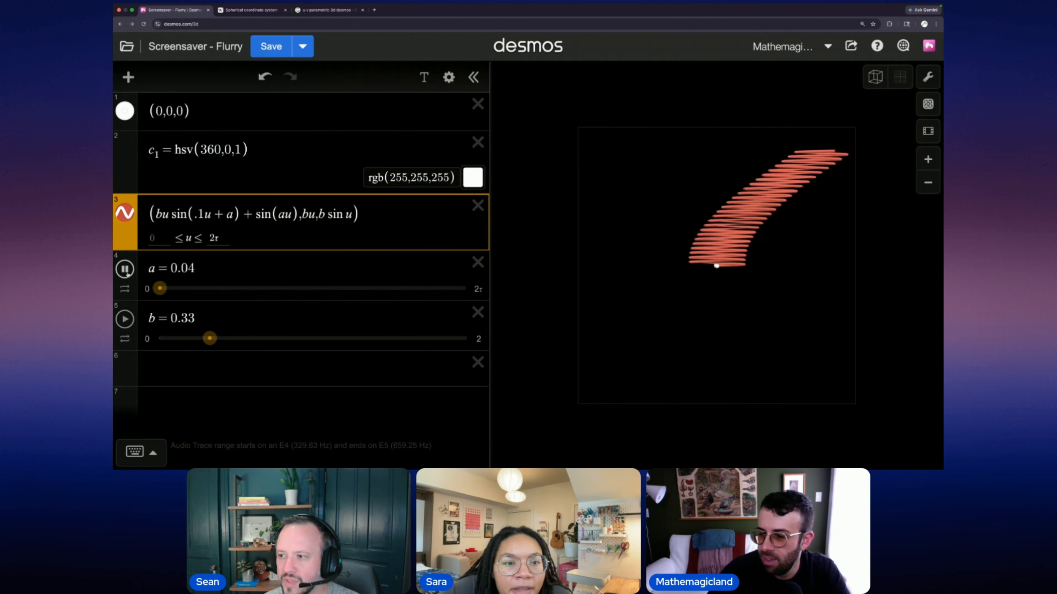
pyautogui.click(125, 269)
pyautogui.moveTo(229, 288); pyautogui.dragTo(155, 292)
pyautogui.click(125, 270)
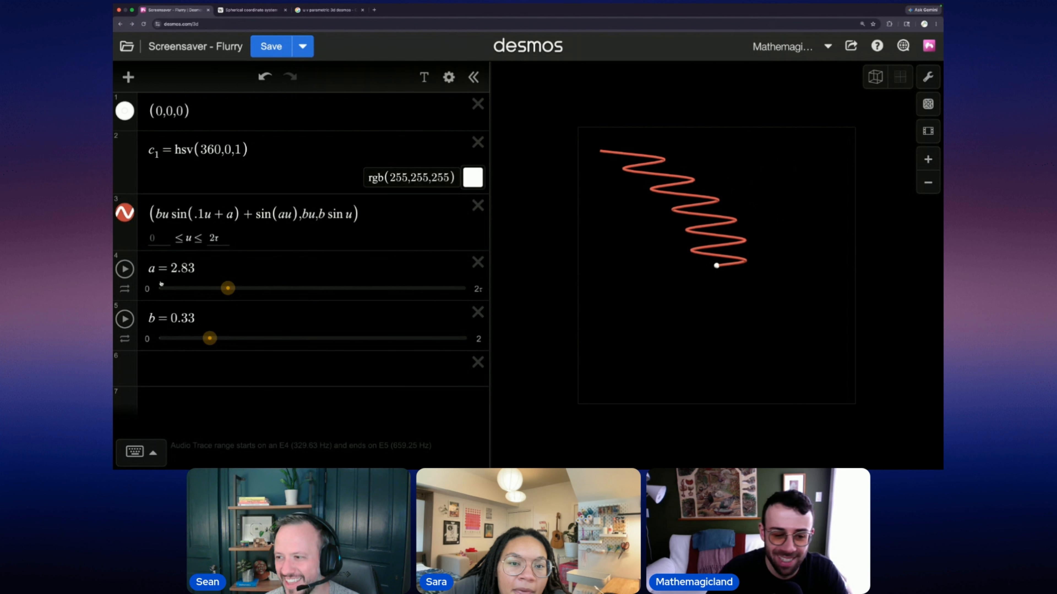
pyautogui.moveTo(227, 292); pyautogui.dragTo(161, 278)
# Step: Scale the added term to .1 sin(.1au) and play the a slider to check the motion
pyautogui.click(284, 215)
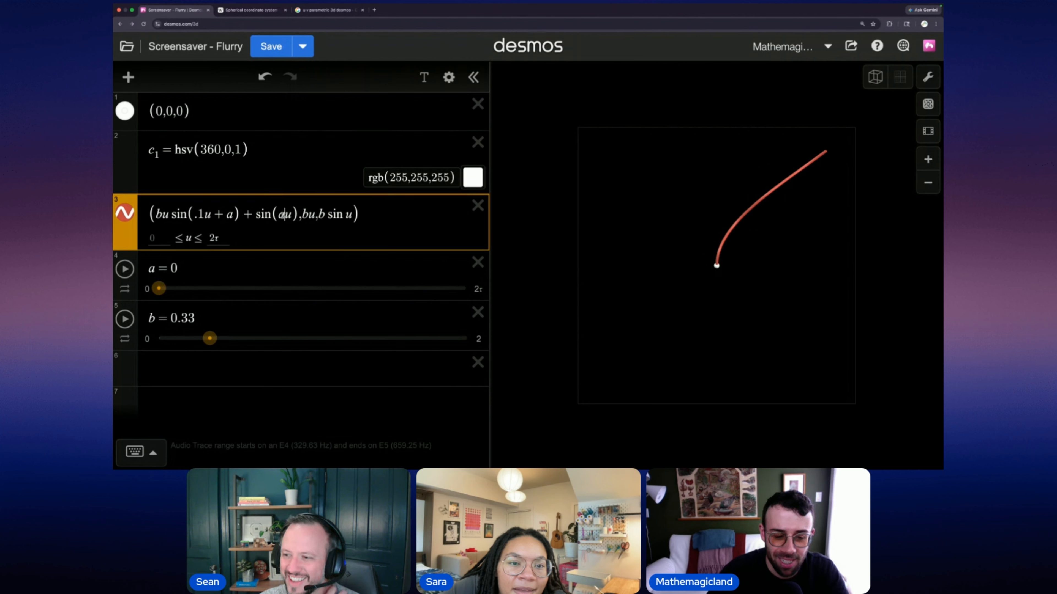
pyautogui.write('.1')
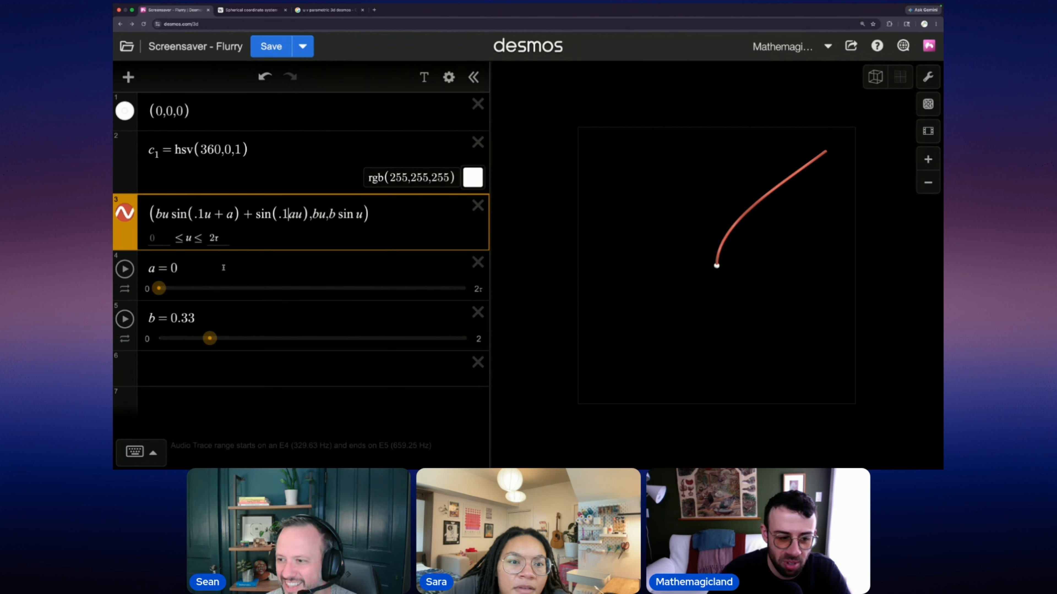
pyautogui.click(119, 270)
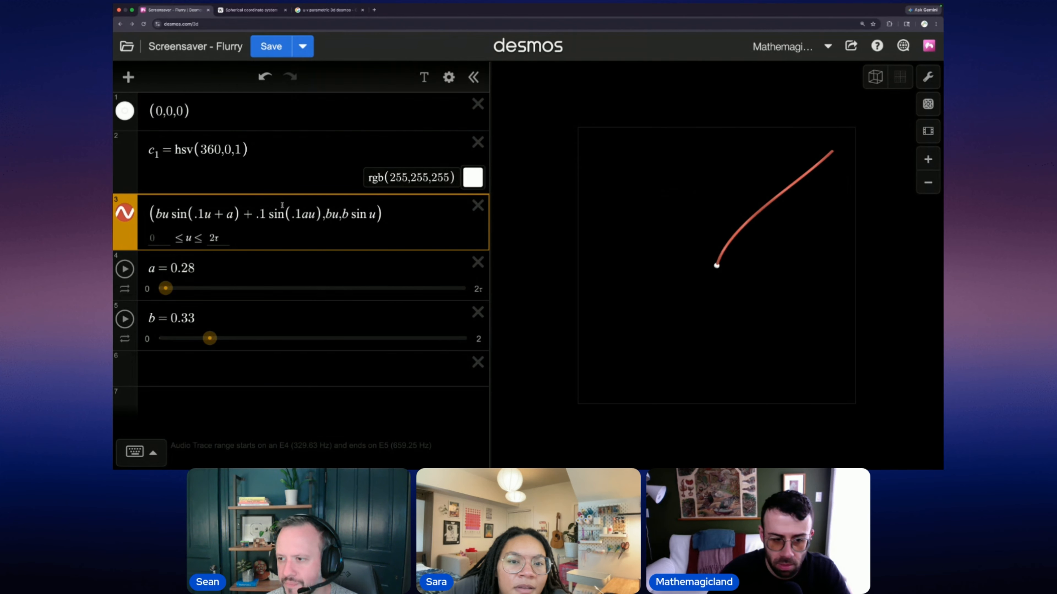
pyautogui.click(125, 269)
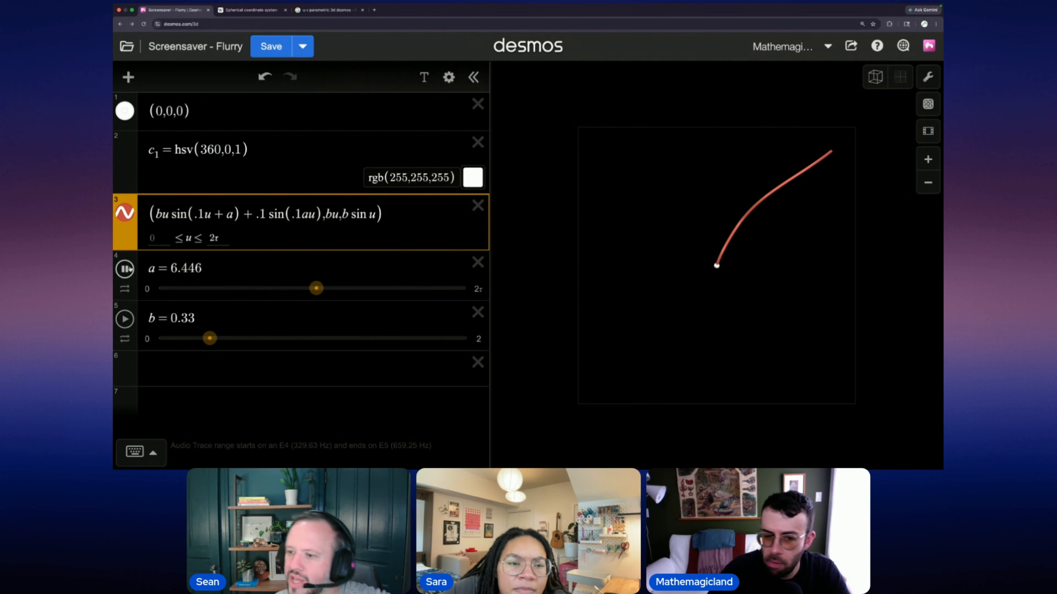
pyautogui.click(126, 269)
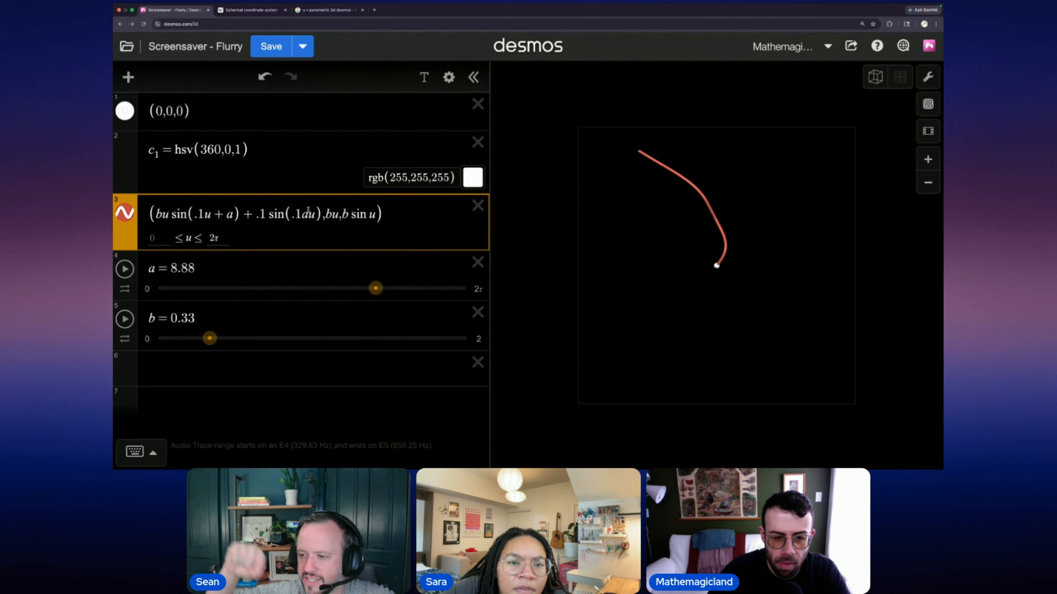
# Step: Change the second sine's argument in the first coordinate to .1u + a and start animating a
pyautogui.moveTo(309, 215); pyautogui.dragTo(304, 214)
pyautogui.press('BackSpace')
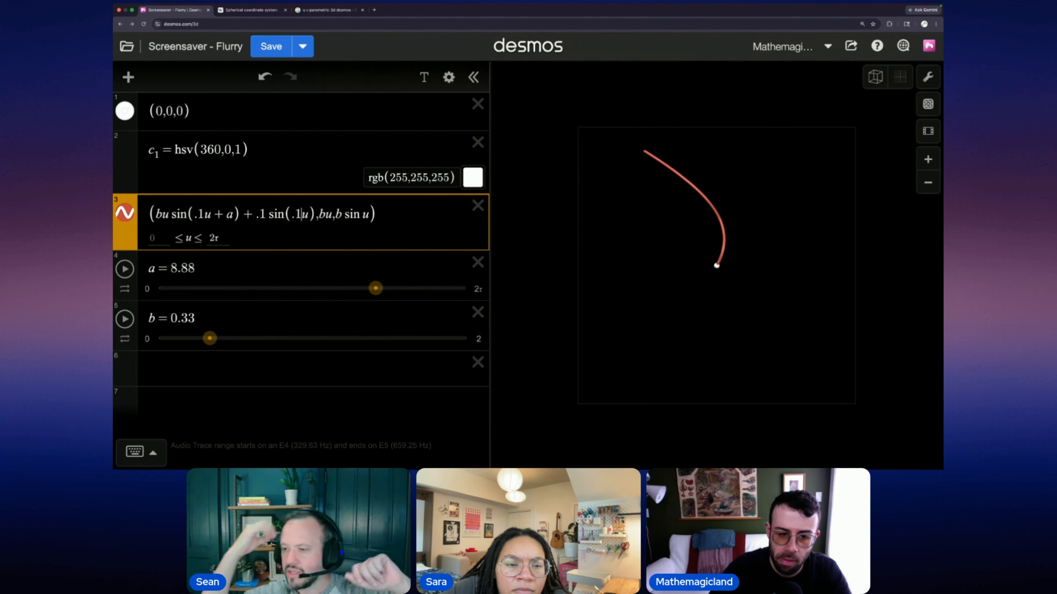
pyautogui.write('+a')
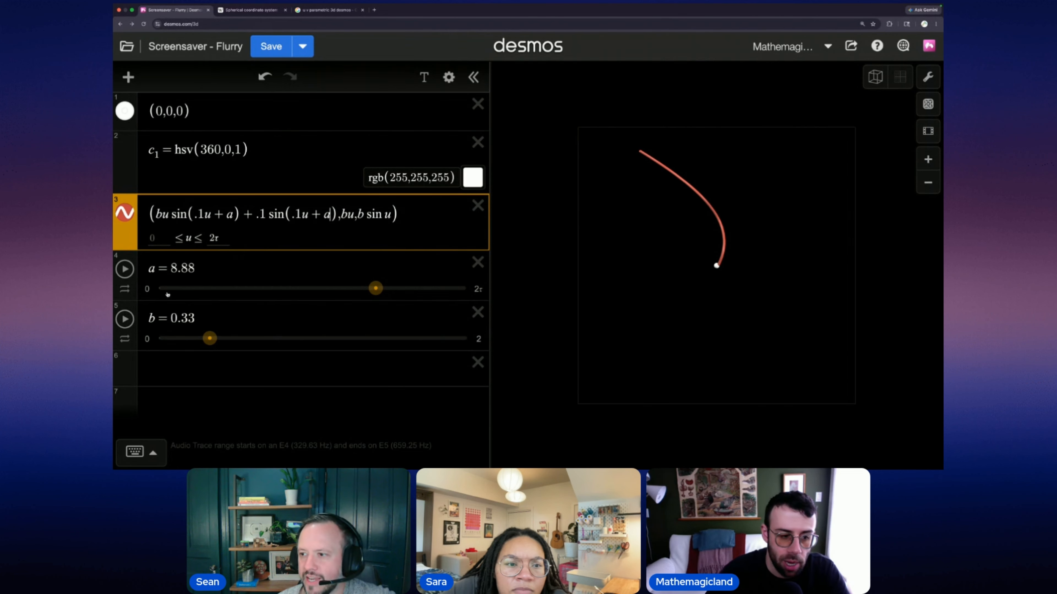
pyautogui.click(125, 268)
# Step: Try 2a and then 9a as the phase in the second sine term, inspect the motion, and undo the change
pyautogui.write('2')
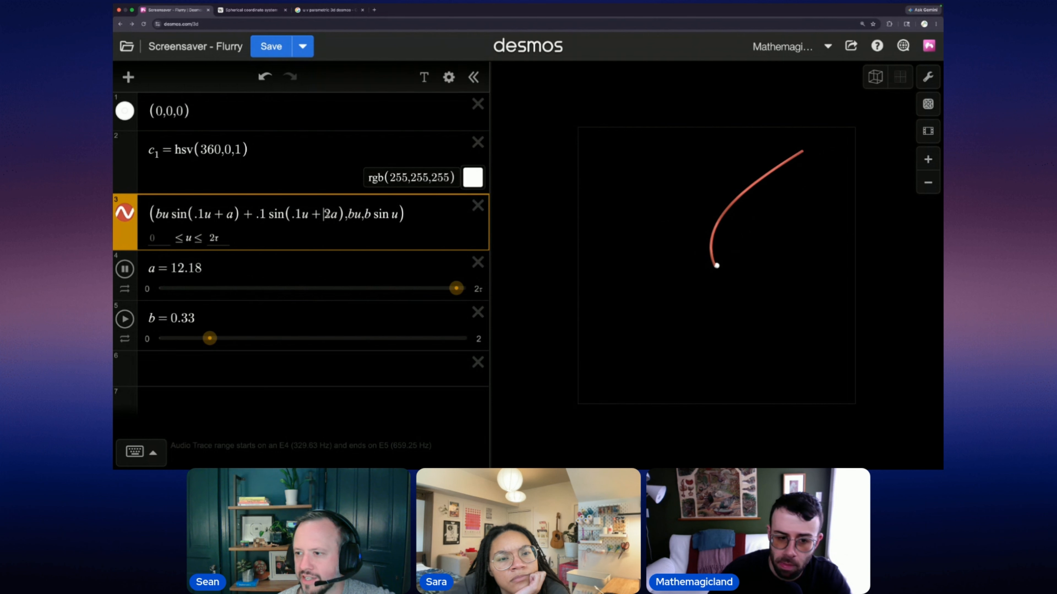
pyautogui.write('9')
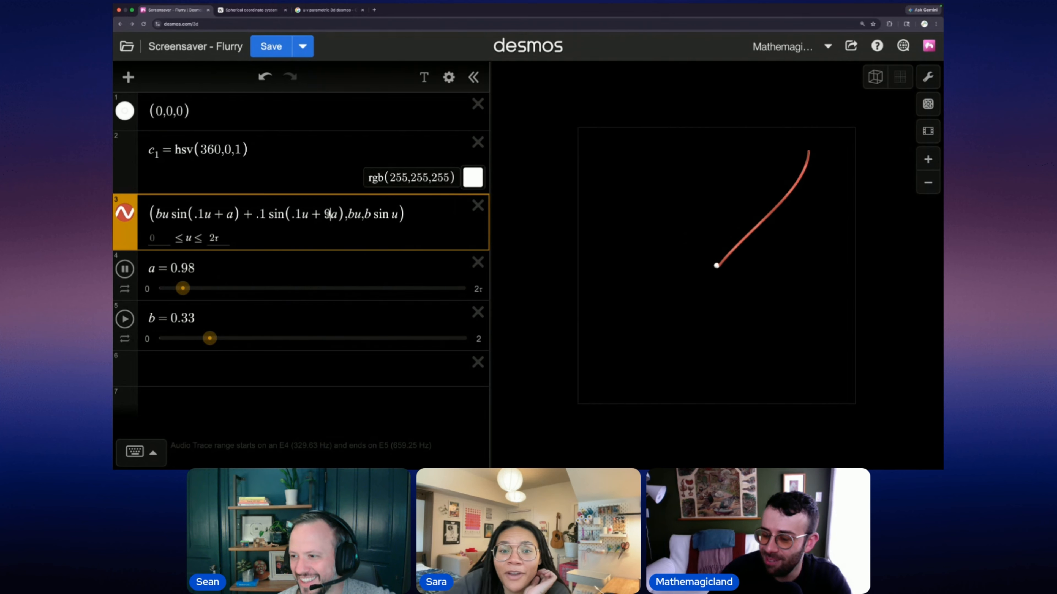
pyautogui.moveTo(721, 328)
pyautogui.mouseDown()
pyautogui.moveTo(716, 175)
pyautogui.moveTo(620, 167)
pyautogui.moveTo(682, 309)
pyautogui.moveTo(738, 316)
pyautogui.moveTo(720, 348)
pyautogui.mouseUp()
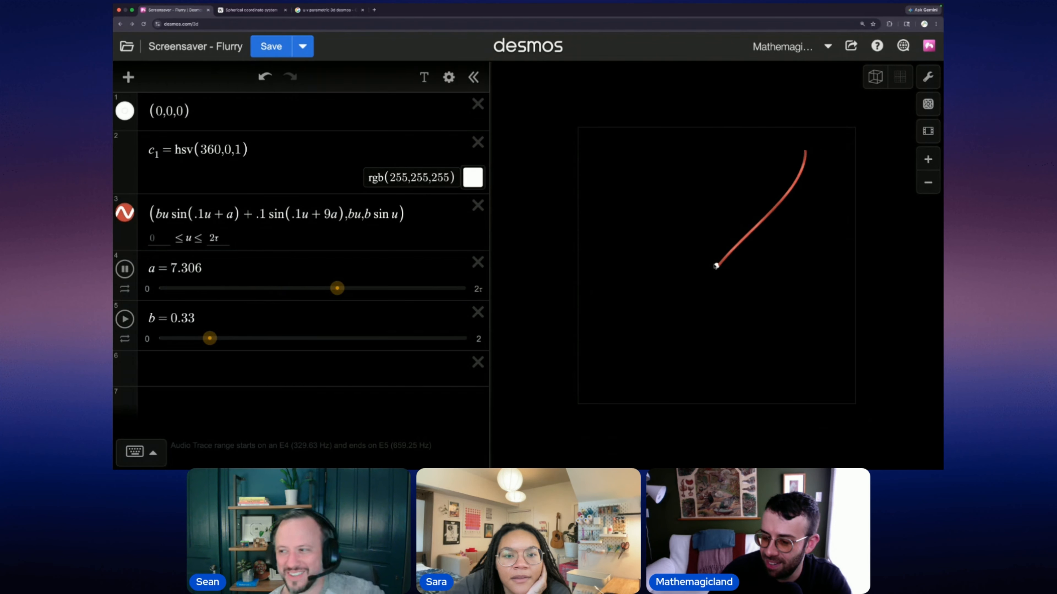
pyautogui.press('super+z')
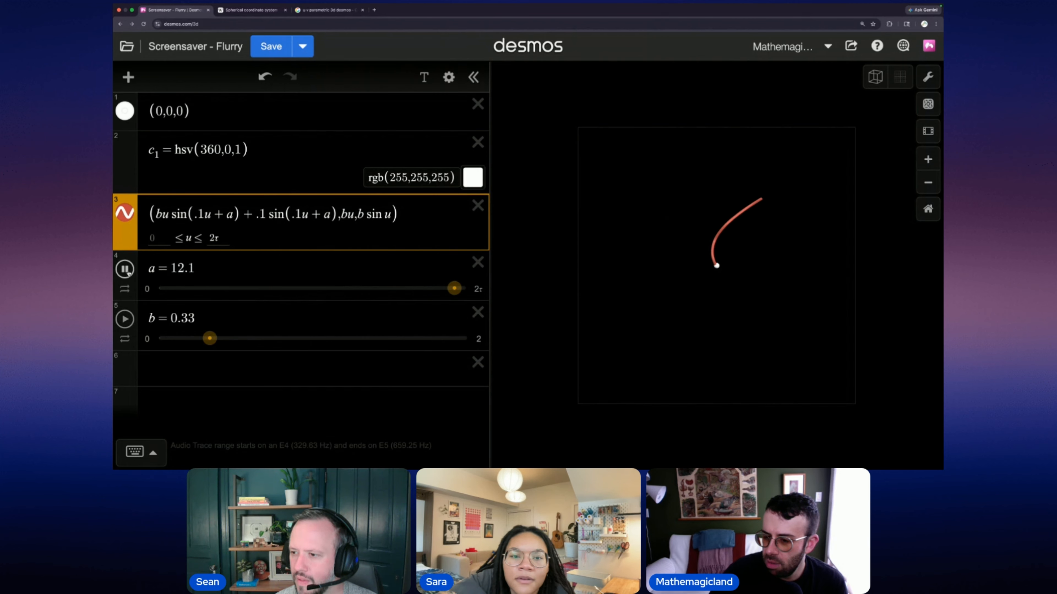
# Step: Multiply the second sine term by u so it reads .1u sin(.1u + a)
pyautogui.moveTo(231, 289); pyautogui.dragTo(285, 288)
pyautogui.click(272, 214)
pyautogui.write('u')
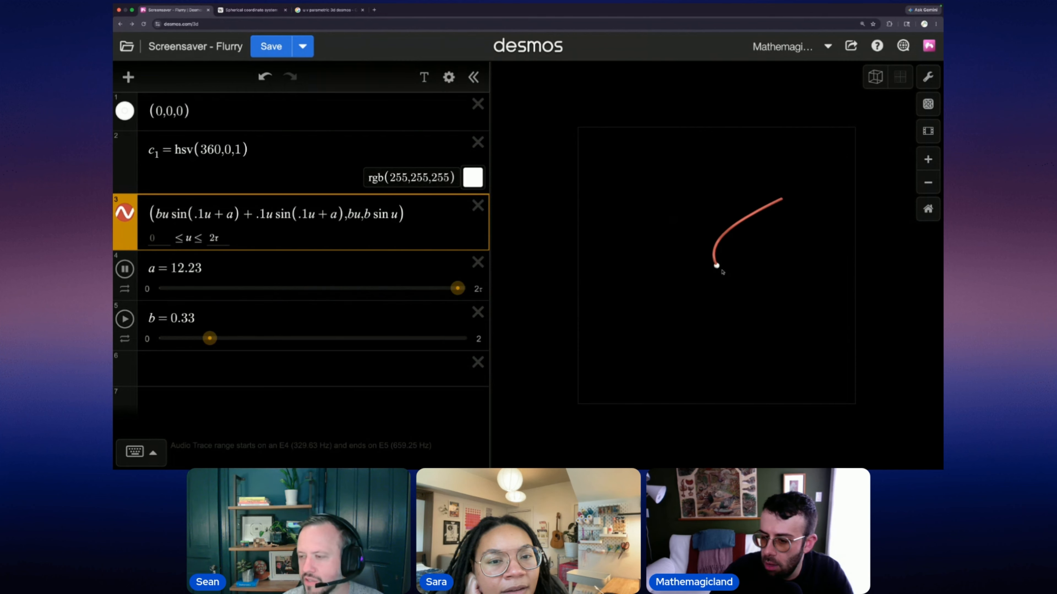
# Step: Set the second sine term's phase to 2a, trying 9a first
pyautogui.click(332, 215)
pyautogui.write('9')
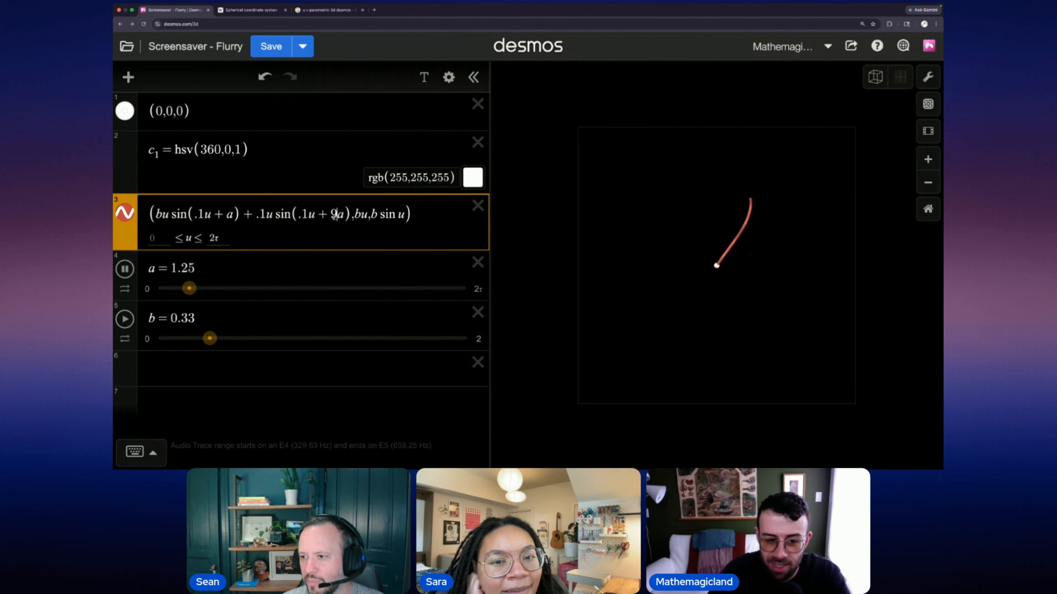
pyautogui.press('BackSpace')
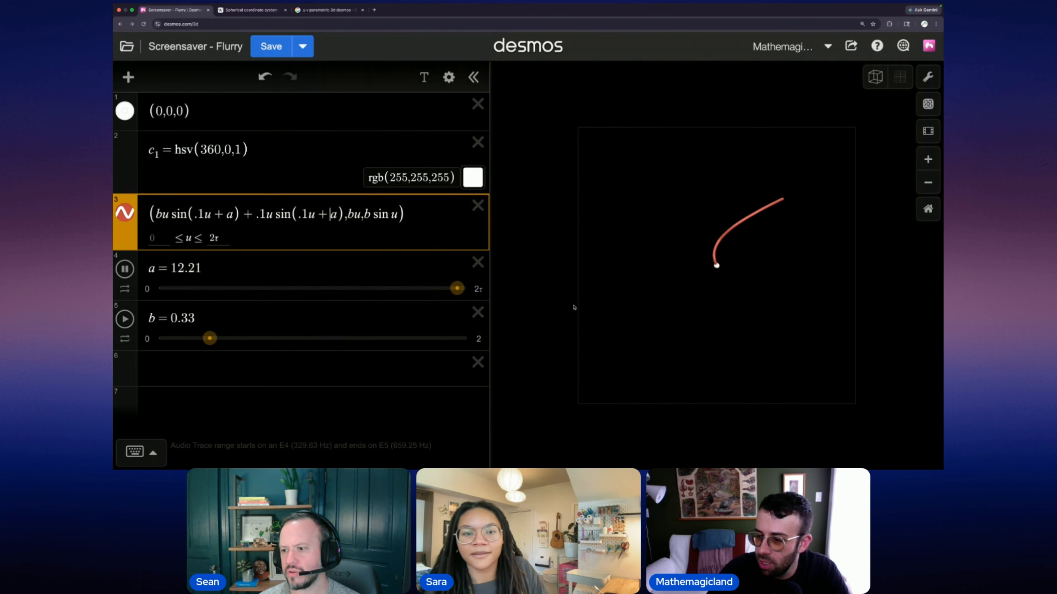
pyautogui.click(330, 214)
pyautogui.write('2')
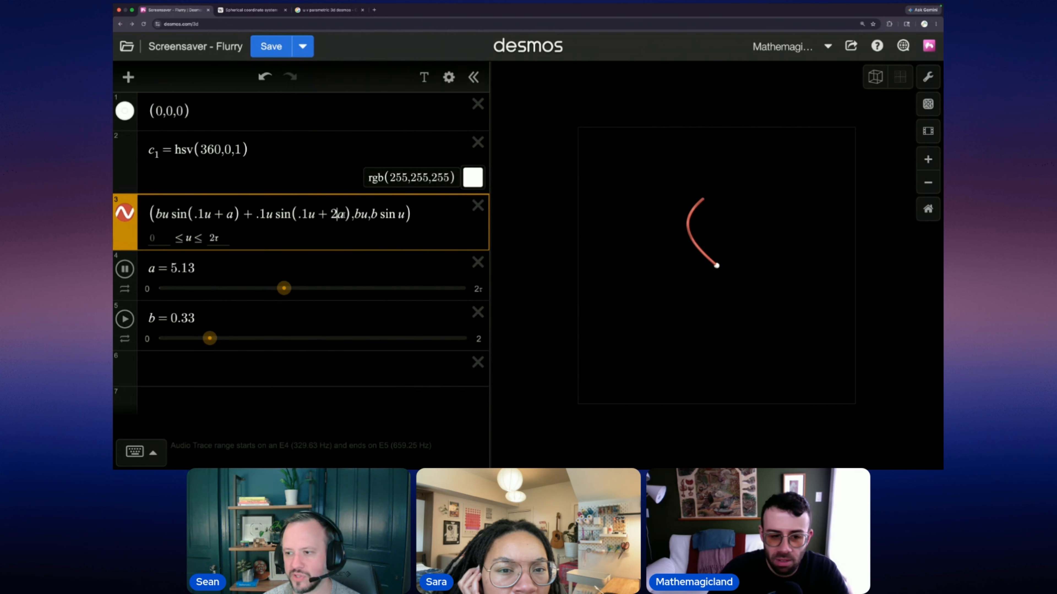
# Step: Replace sin in the second term of the first coordinate with sinh, trying cos and tan first
pyautogui.moveTo(291, 214); pyautogui.dragTo(277, 216)
pyautogui.write('cos')
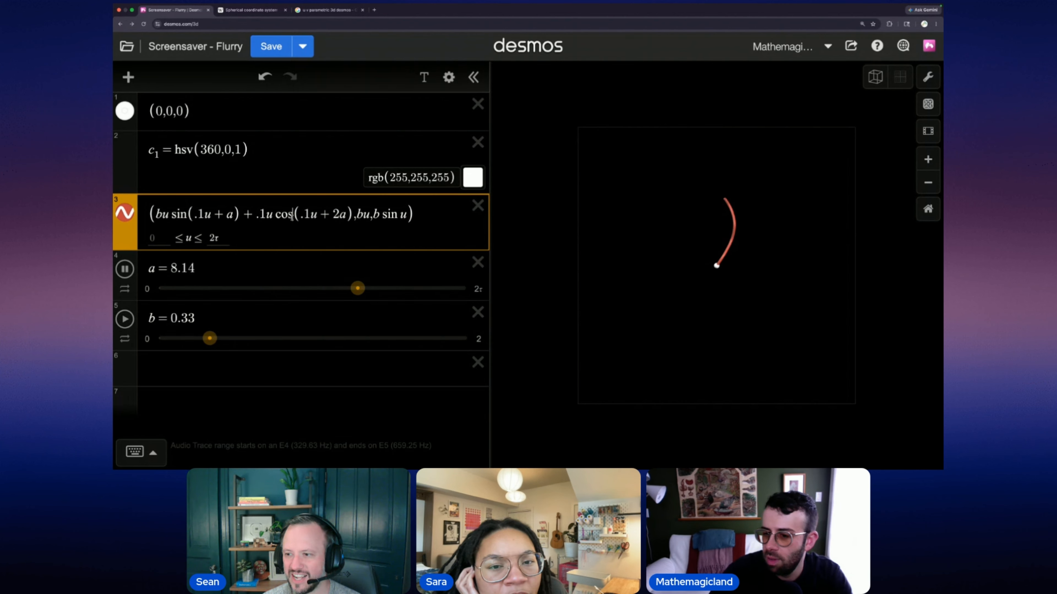
pyautogui.moveTo(293, 215); pyautogui.dragTo(277, 217)
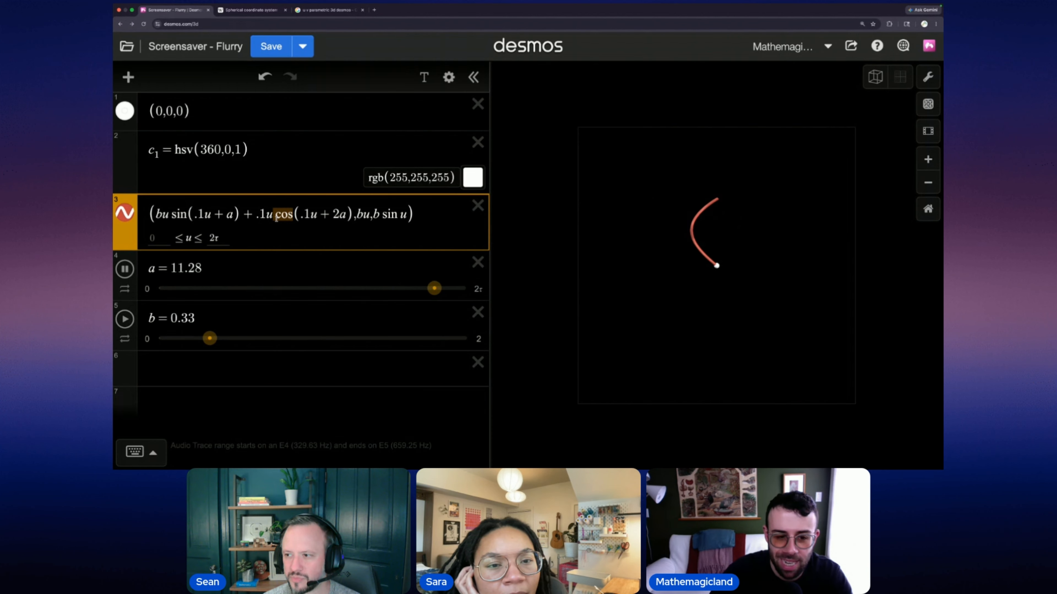
pyautogui.write('tan')
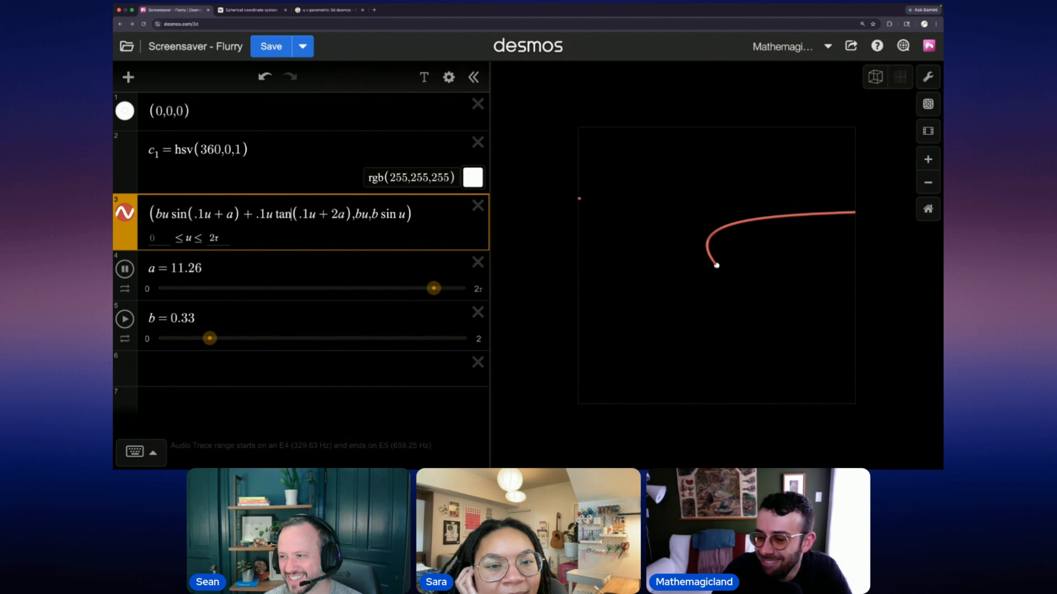
pyautogui.press('BackSpace')
pyautogui.press('BackSpace')
pyautogui.press('BackSpace')
pyautogui.write('sinh')
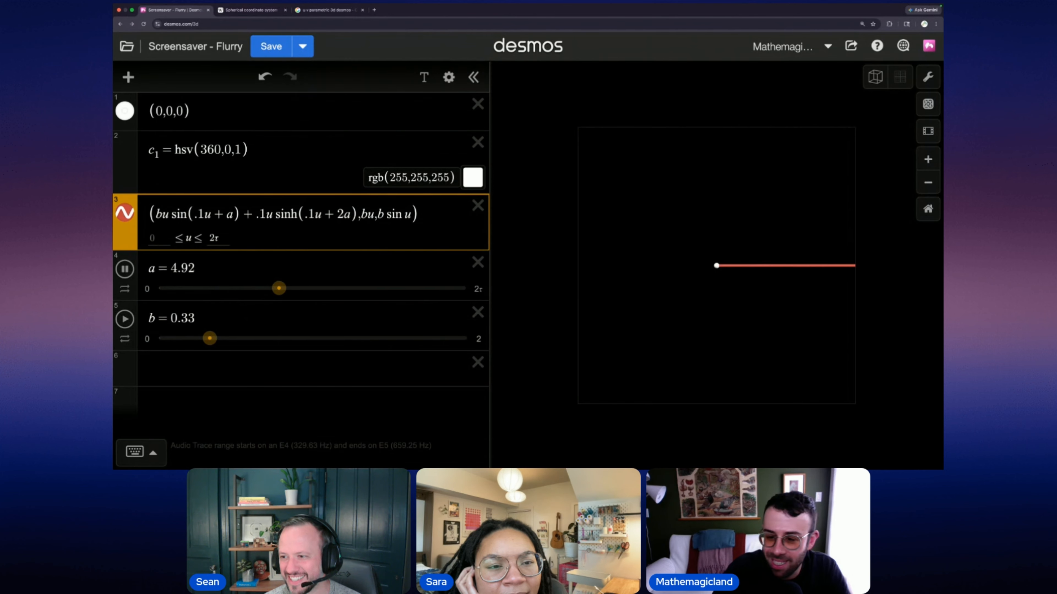
# Step: Try arcsin in place of sinh in the second term of the strand's first coordinate
pyautogui.press('BackSpace')
pyautogui.press('BackSpace')
pyautogui.press('BackSpace')
pyautogui.press('BackSpace')
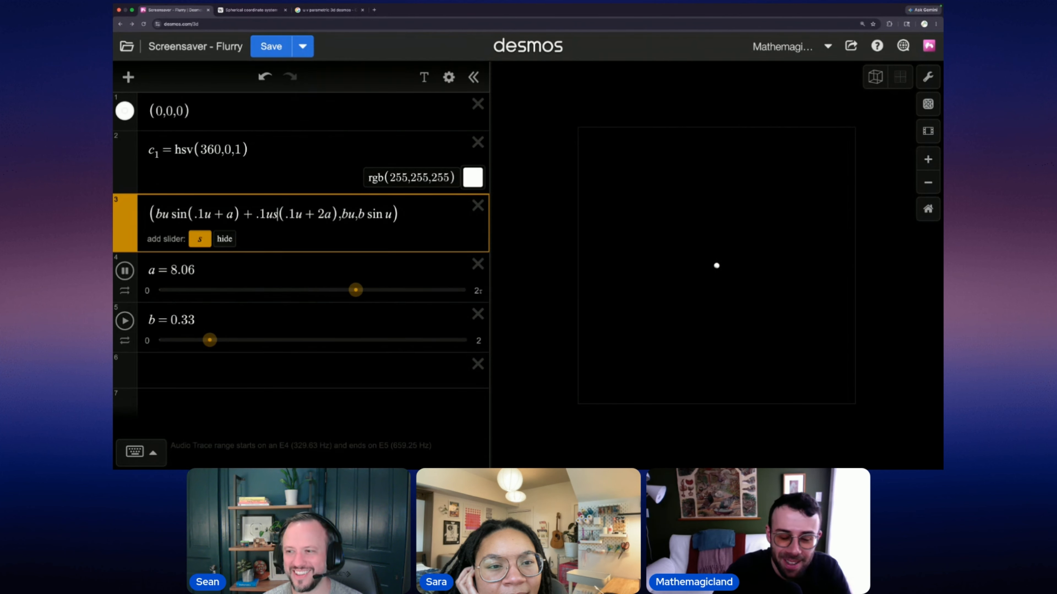
pyautogui.write('arc')
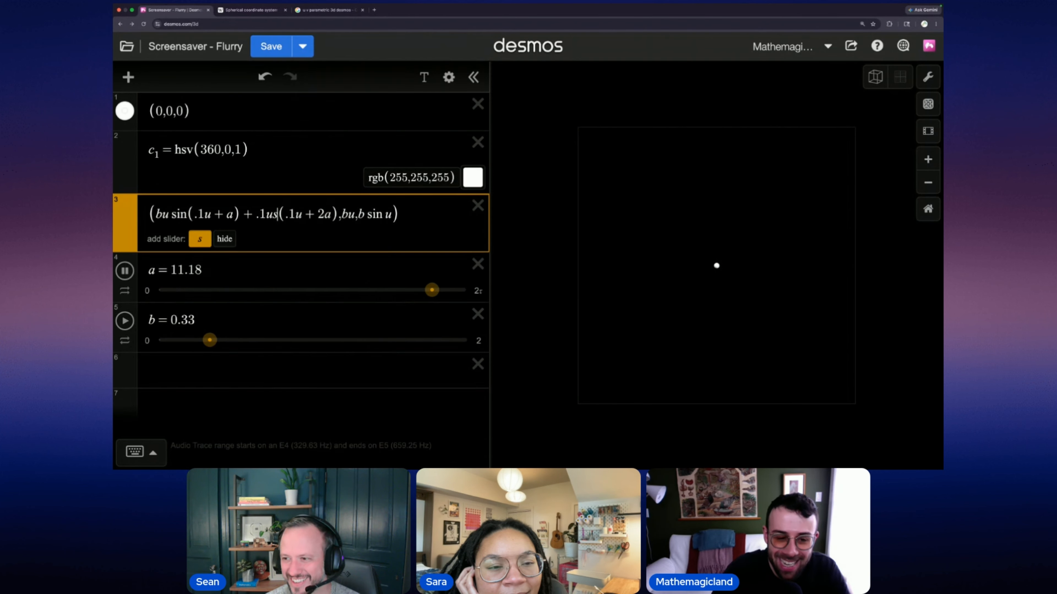
pyautogui.write('sin')
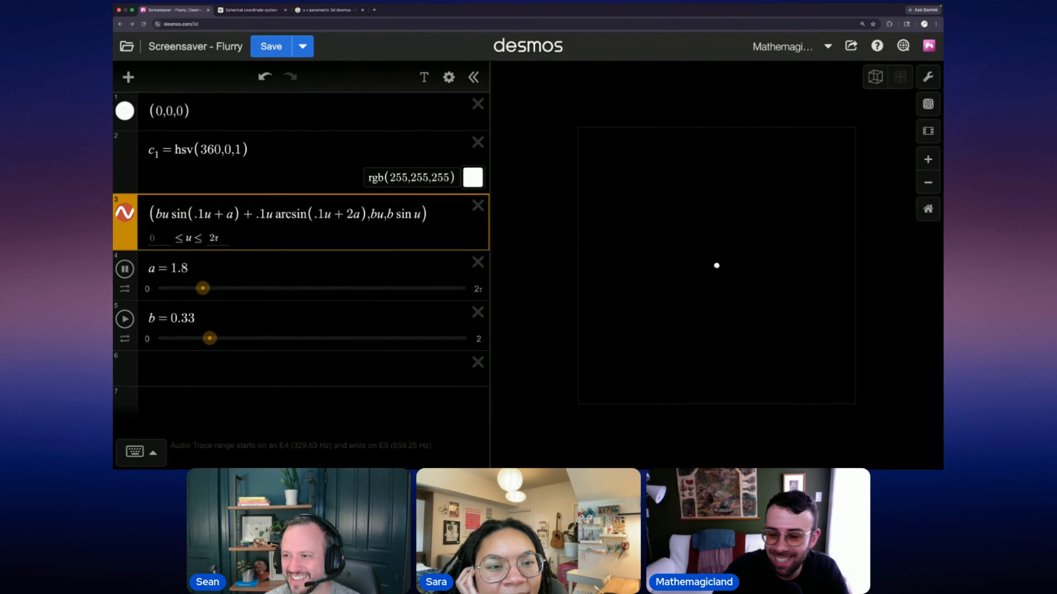
# Step: Change the function in the second term of the first coordinate to cos, so it reads .1u cos(.1u + 2a)
pyautogui.press('BackSpace')
pyautogui.press('BackSpace')
pyautogui.press('BackSpace')
pyautogui.press('BackSpace')
pyautogui.press('BackSpace')
pyautogui.press('BackSpace')
pyautogui.write('co')
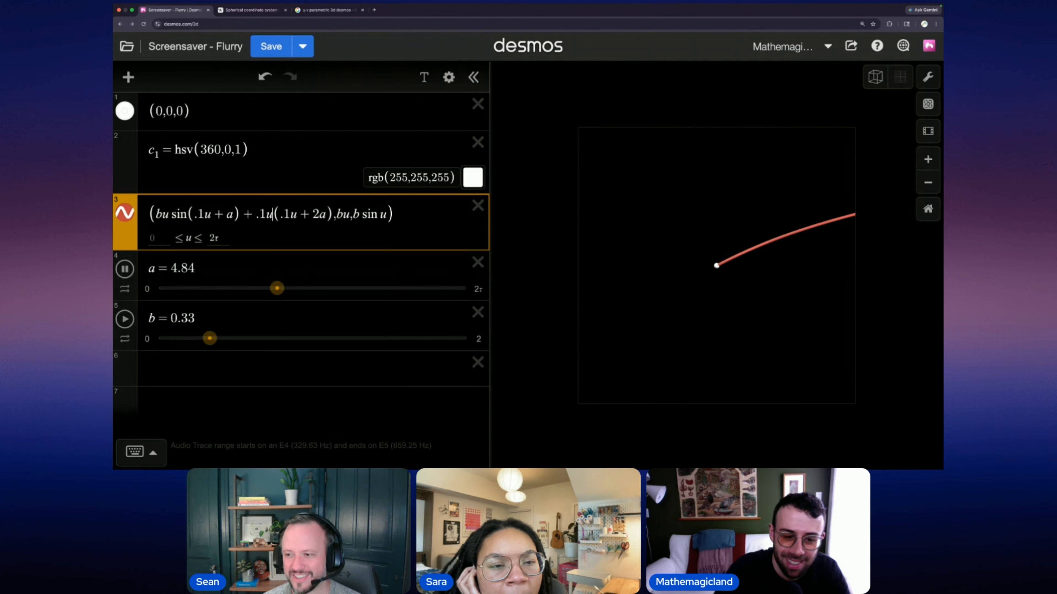
pyautogui.write('s')
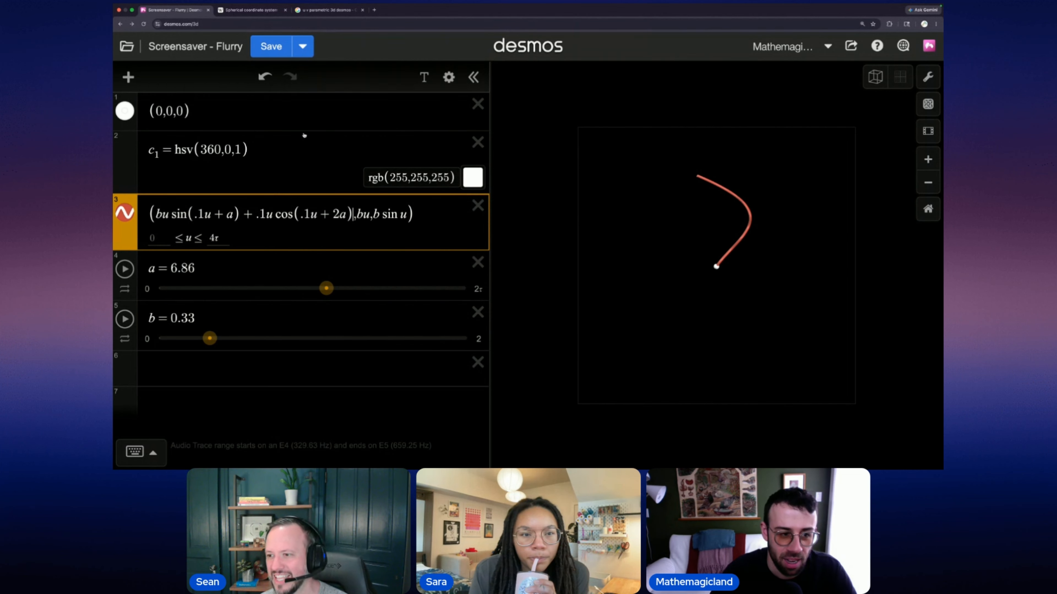
# Step: Organize the expressions into Colors, strands and Center Point folders, and try color c₁ on the strand curve, undoing that color change
pyautogui.click(127, 77)
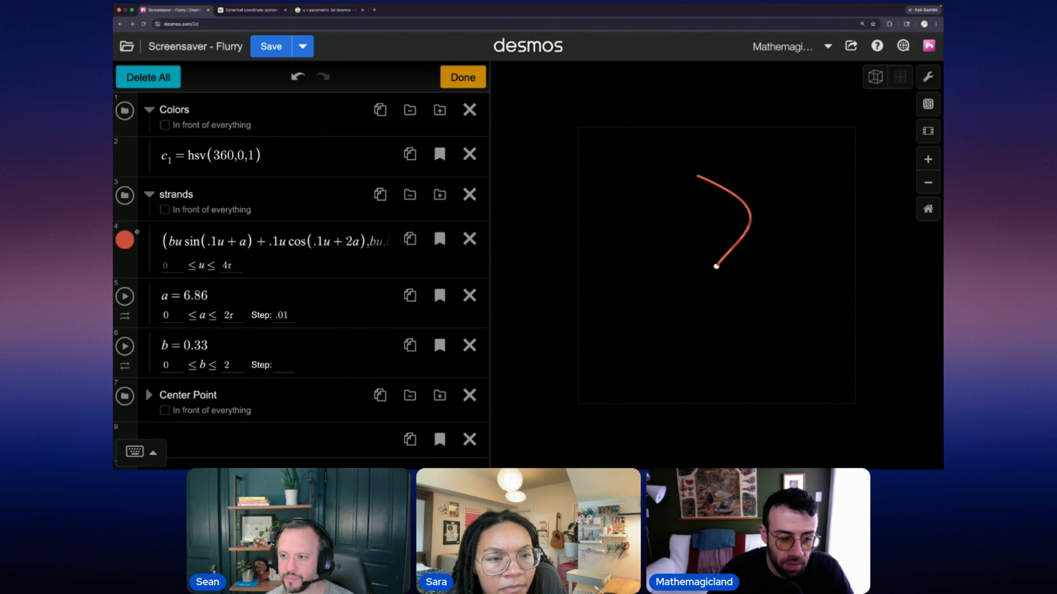
pyautogui.click(125, 240)
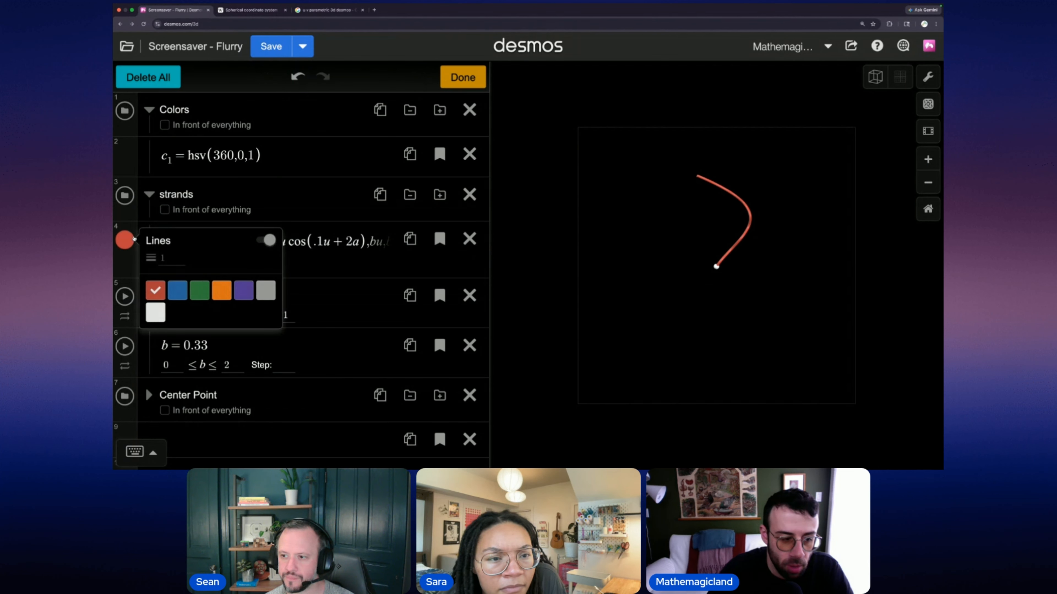
pyautogui.click(160, 318)
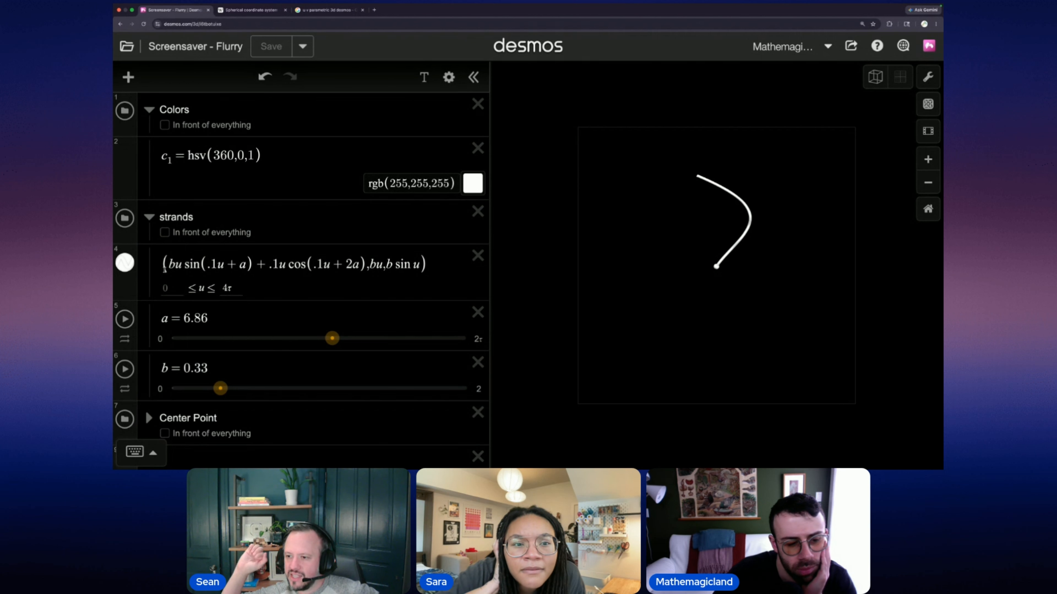
pyautogui.hotkey('ctrl', 'z')
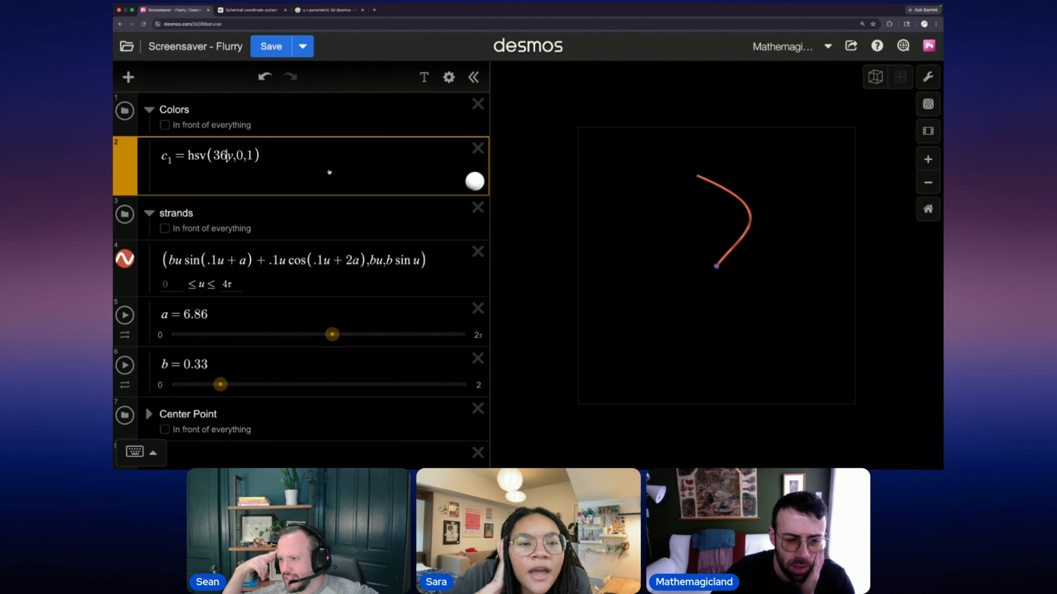
# Step: Add a z = 0 plane under the color definition, color it with c₁, and define c₁ as hsv(36y,1,1)
pyautogui.press('Return')
pyautogui.write('z=0')
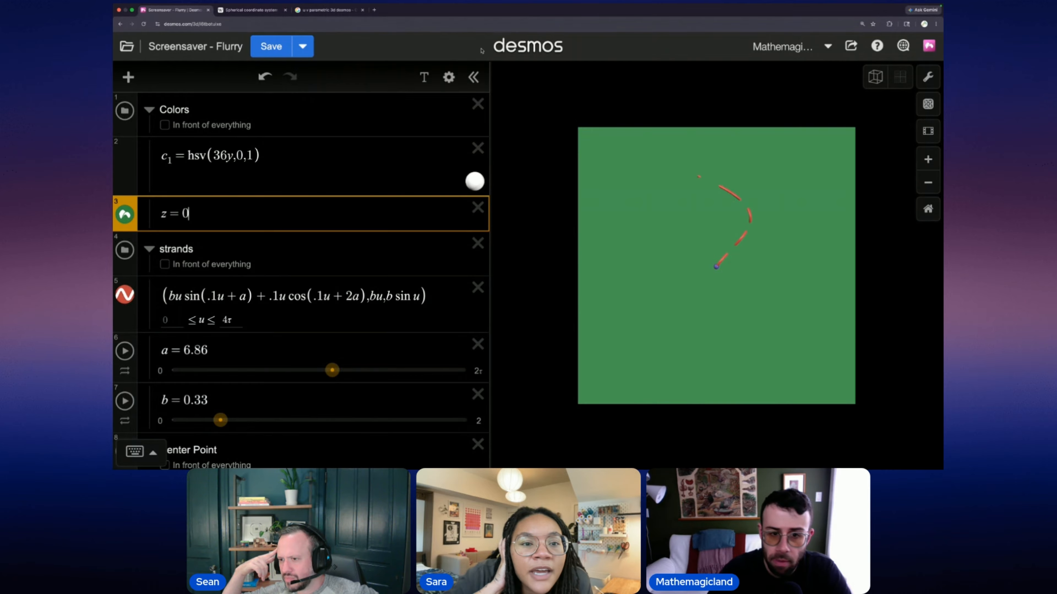
pyautogui.click(449, 77)
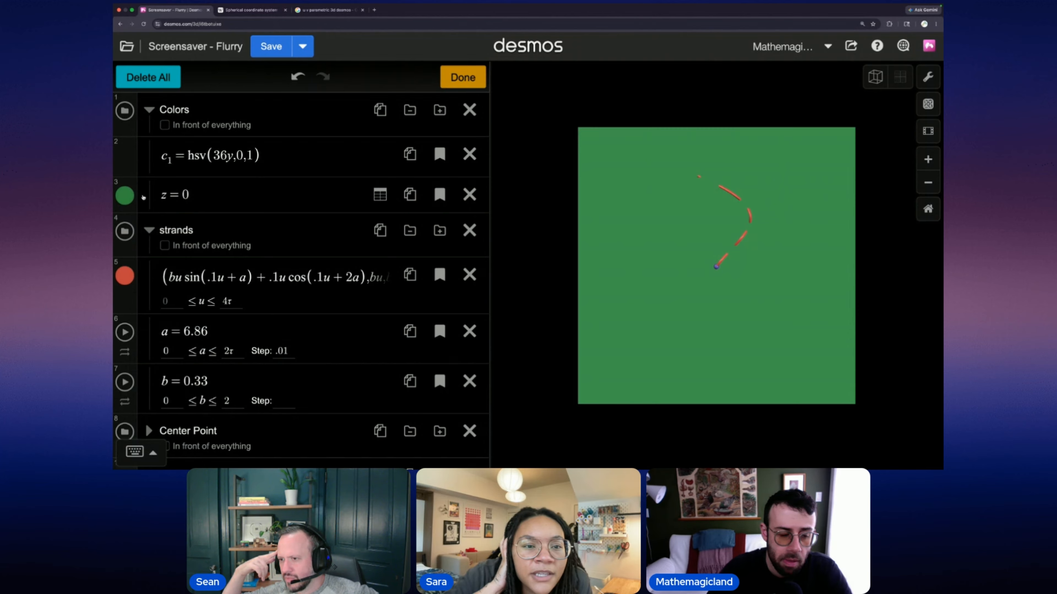
pyautogui.click(124, 195)
pyautogui.click(155, 248)
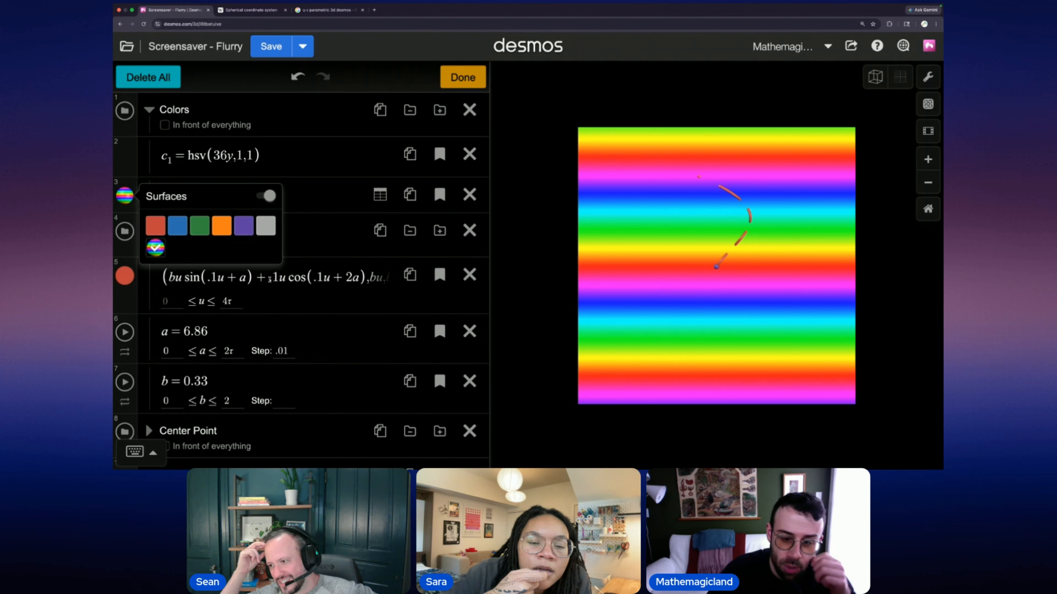
# Step: Add + v to the strand's first coordinate to make it a ribbon surface colored with c₁, and hide the z = 0 plane
pyautogui.click(269, 278)
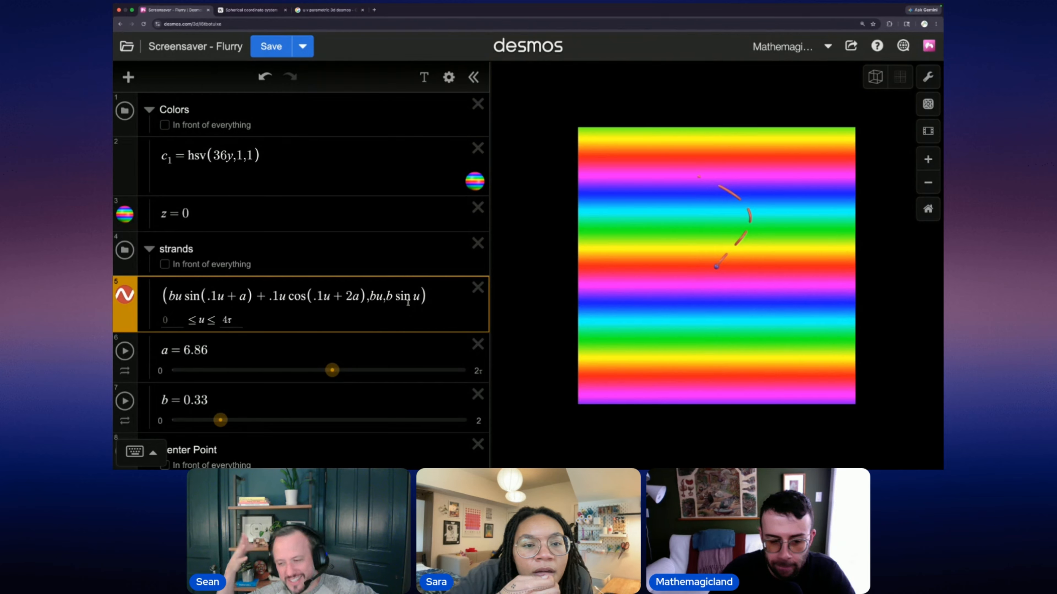
pyautogui.scroll(-3, 379, 335)
pyautogui.scroll(2, 358, 308)
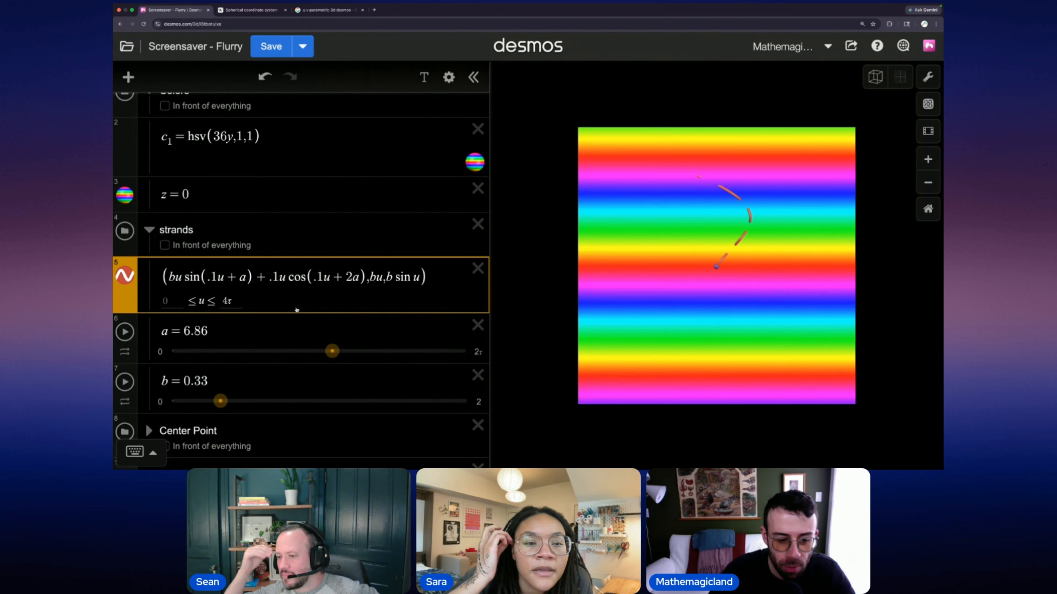
pyautogui.write('+v')
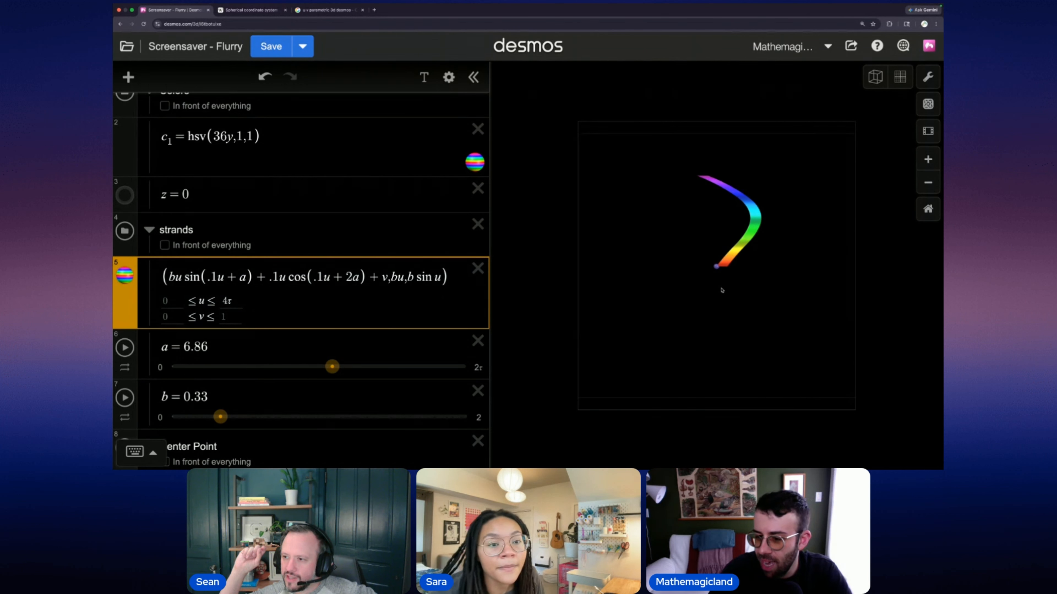
pyautogui.moveTo(722, 290)
pyautogui.mouseDown()
pyautogui.moveTo(719, 356)
pyautogui.moveTo(722, 219)
pyautogui.moveTo(713, 287)
pyautogui.moveTo(755, 356)
pyautogui.moveTo(708, 245)
pyautogui.moveTo(696, 163)
pyautogui.moveTo(705, 291)
pyautogui.mouseUp()
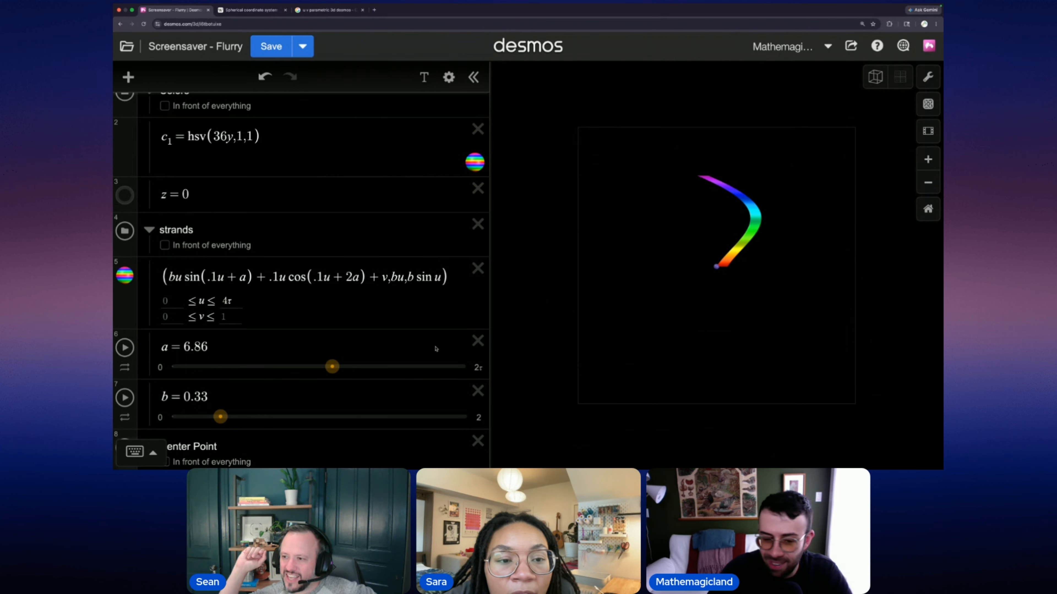
# Step: Set the upper limit of v to .3 for the strand surface, trying .5 first
pyautogui.click(225, 320)
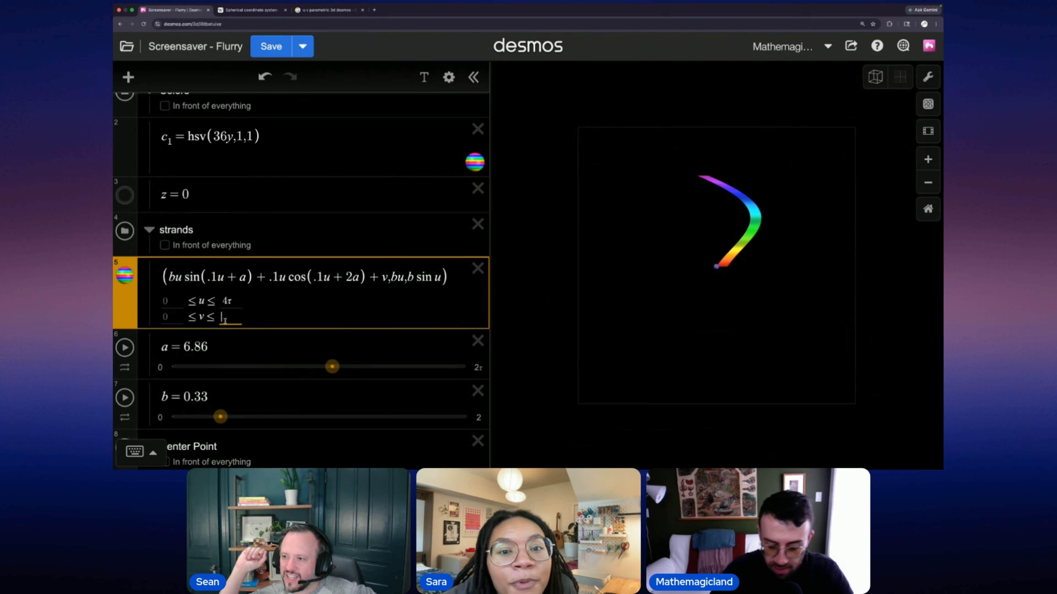
pyautogui.write('.5')
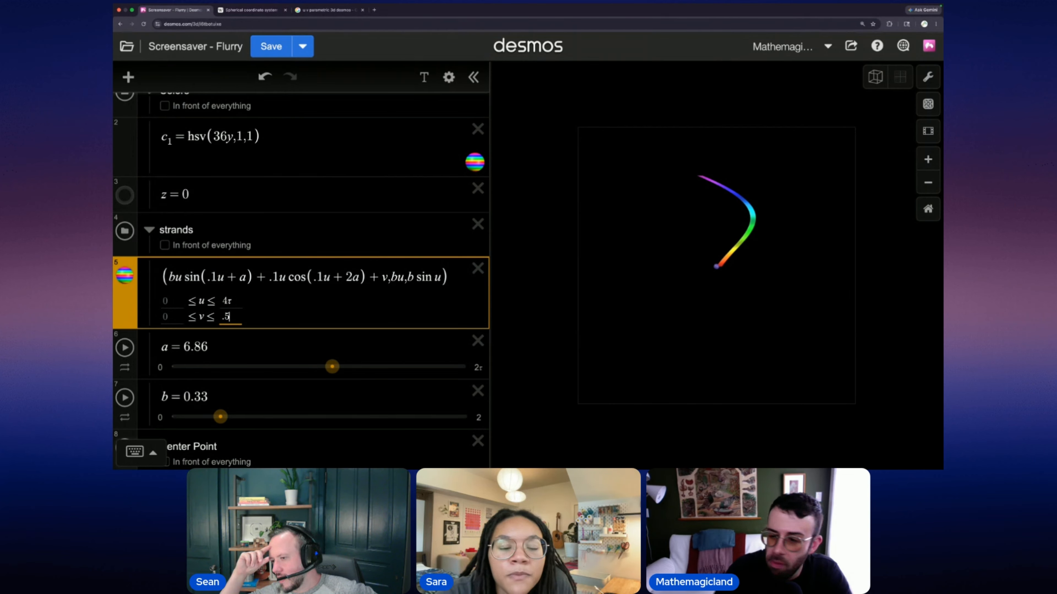
pyautogui.press('BackSpace')
pyautogui.write('2')
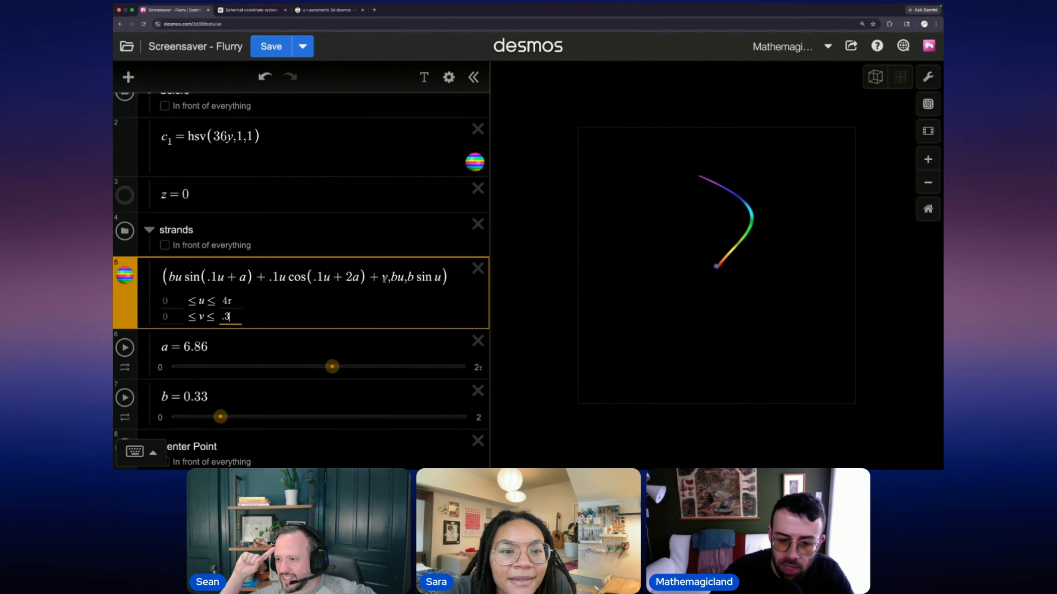
# Step: Multiply the strand's v term by u and scale it to .2uv, trying coefficients .5 and .3 first
pyautogui.write('u')
pyautogui.moveTo(788, 337); pyautogui.dragTo(731, 332)
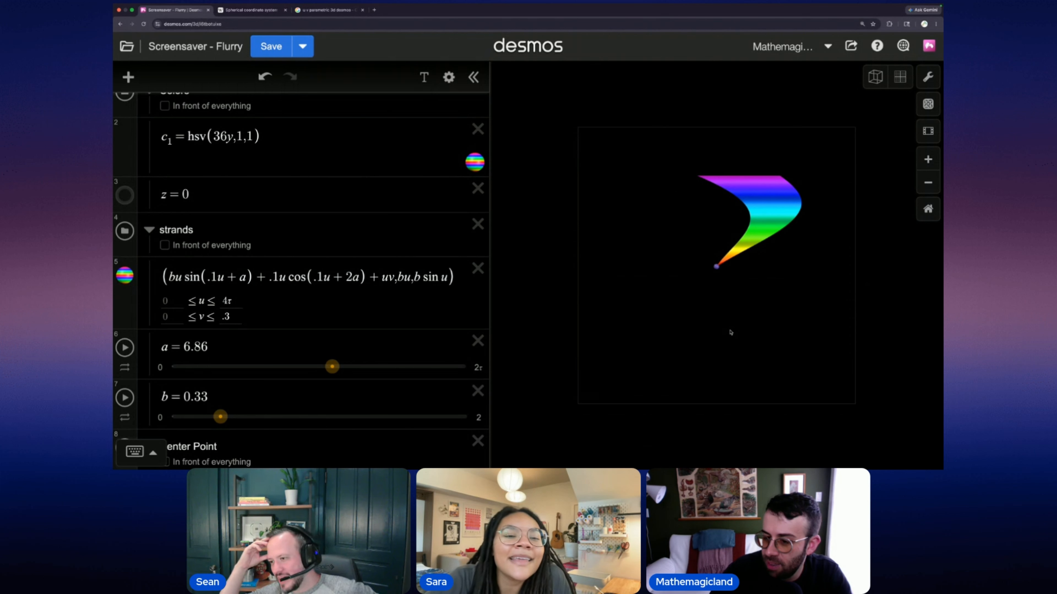
pyautogui.click(928, 211)
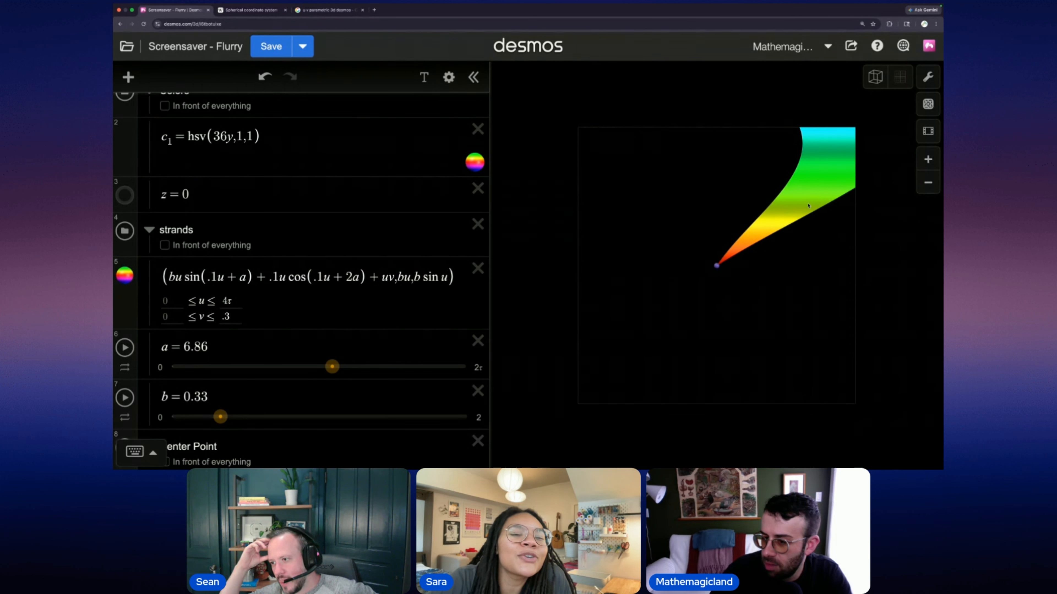
pyautogui.write('.5')
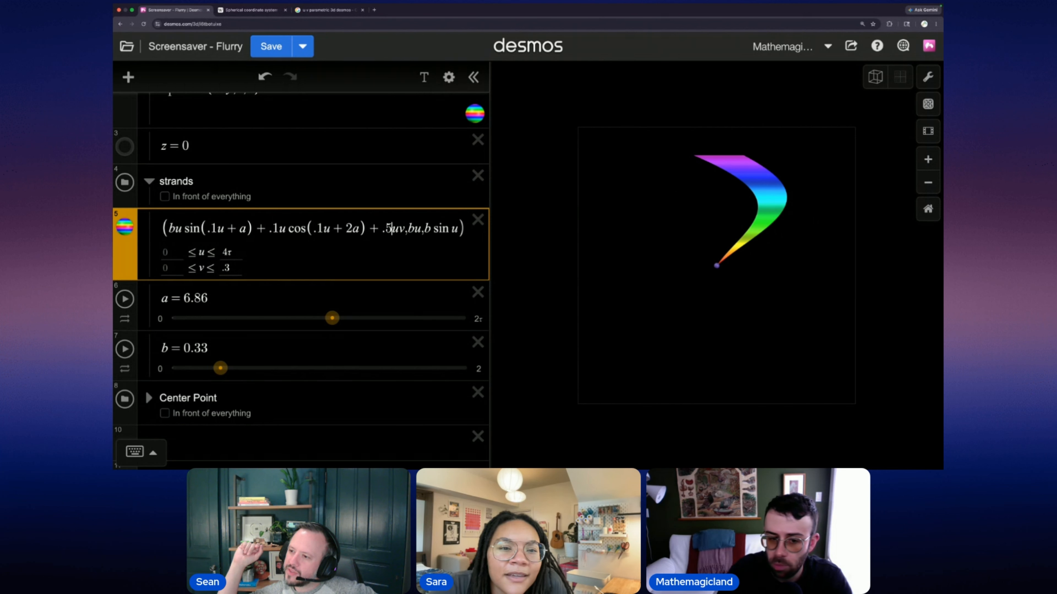
pyautogui.press('BackSpace')
pyautogui.write('3')
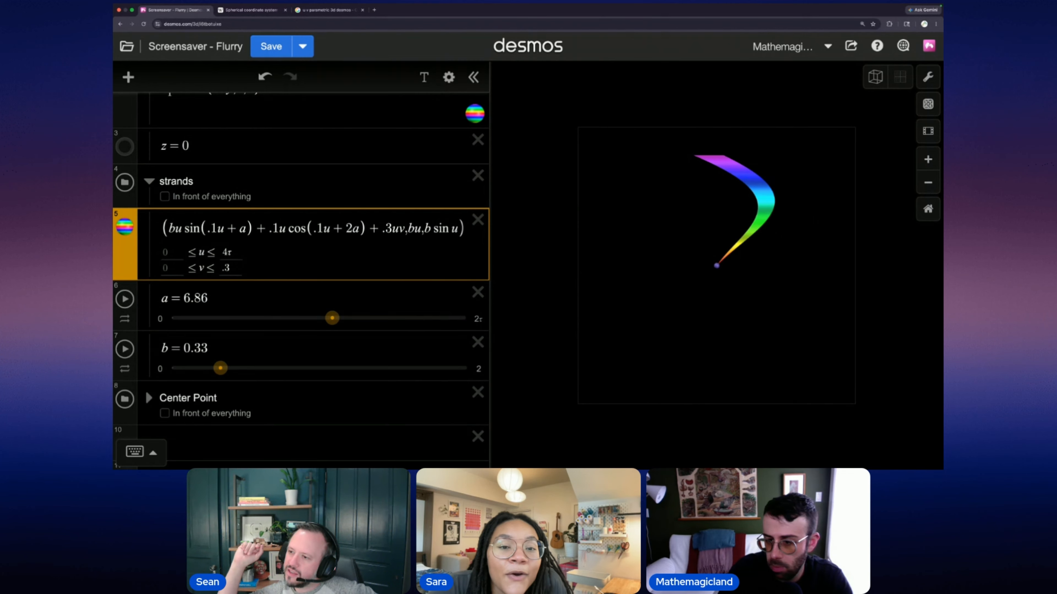
# Step: Examine the style and color options available for the strand surface and the contents of its folder
pyautogui.click(124, 227)
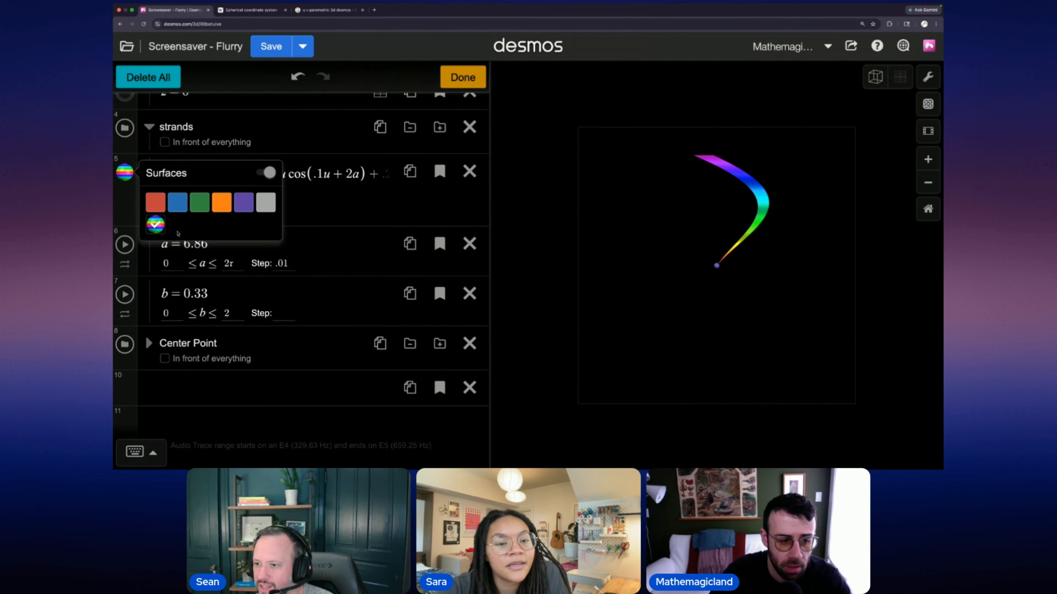
pyautogui.scroll(4, 303, 125)
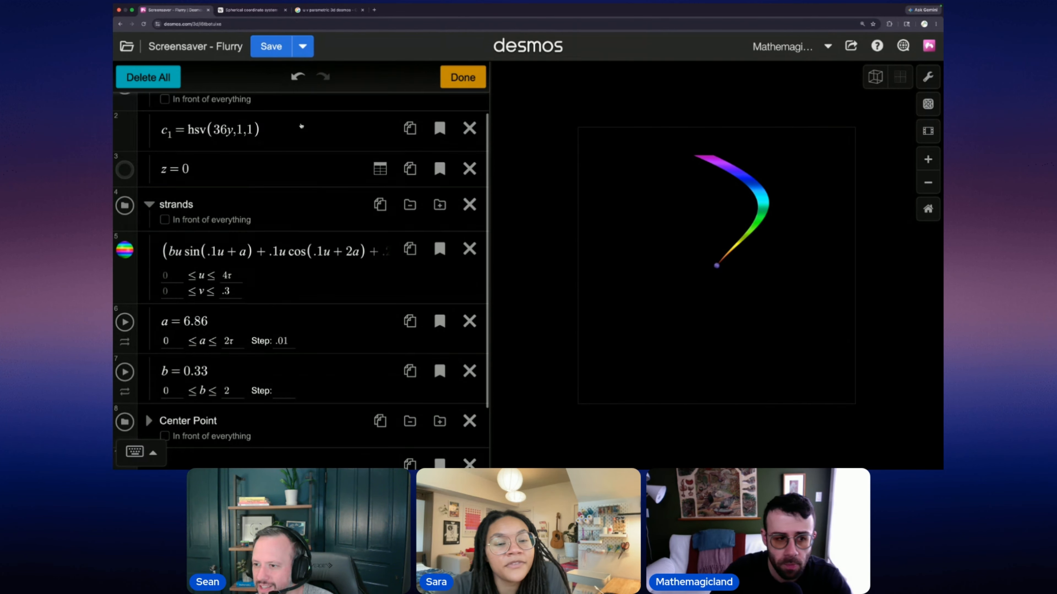
pyautogui.scroll(1, 303, 132)
pyautogui.click(462, 83)
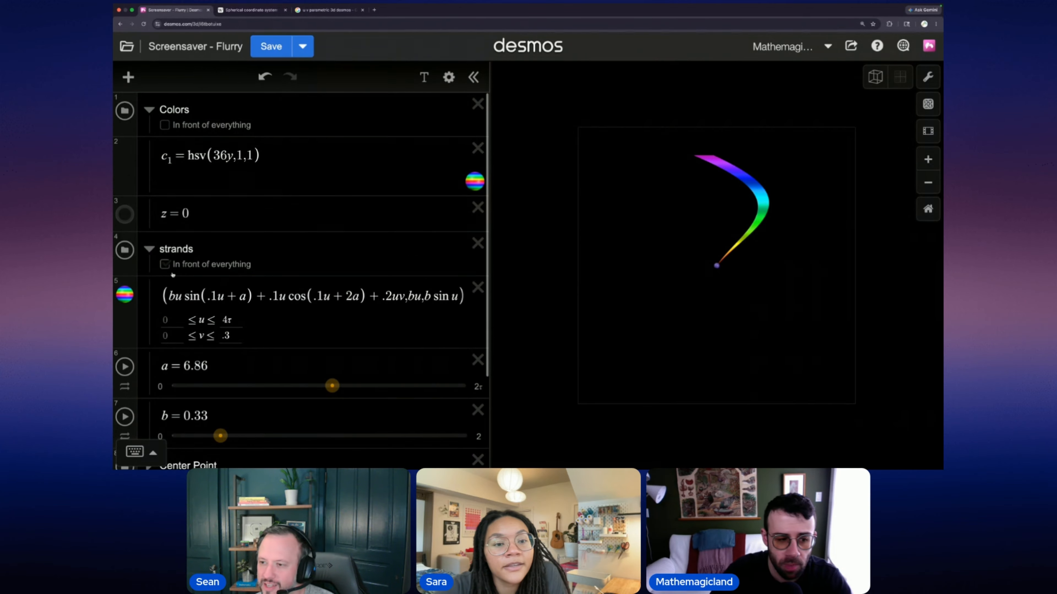
pyautogui.click(123, 295)
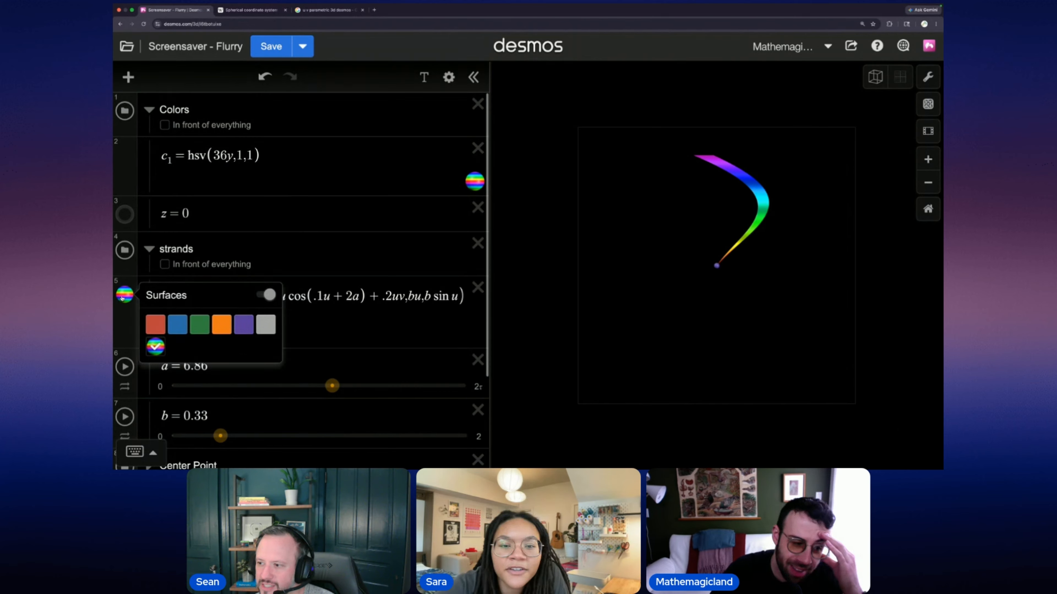
pyautogui.click(291, 252)
pyautogui.click(125, 296)
pyautogui.click(237, 248)
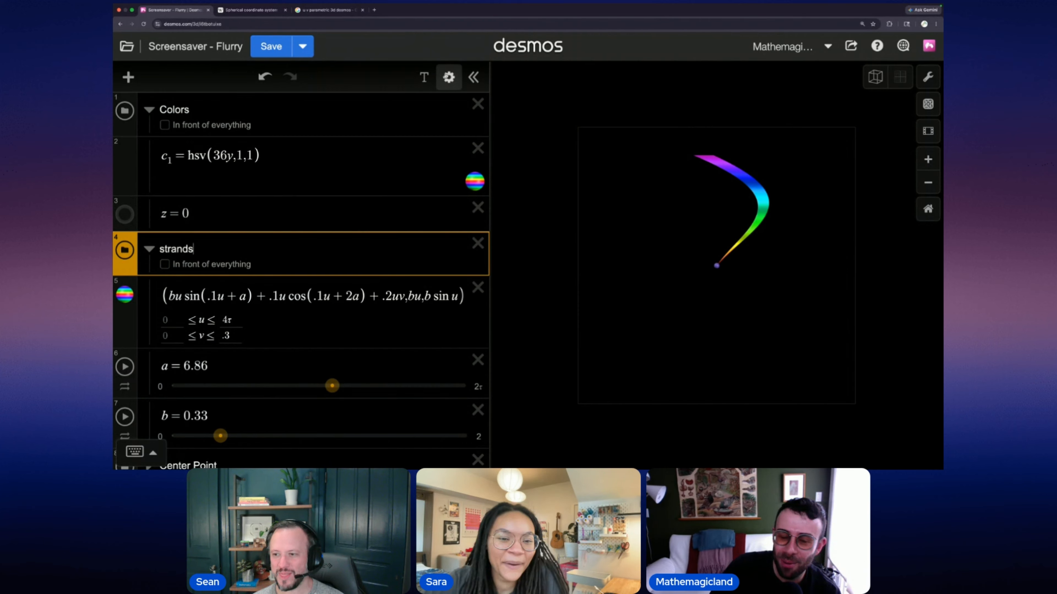
pyautogui.click(149, 248)
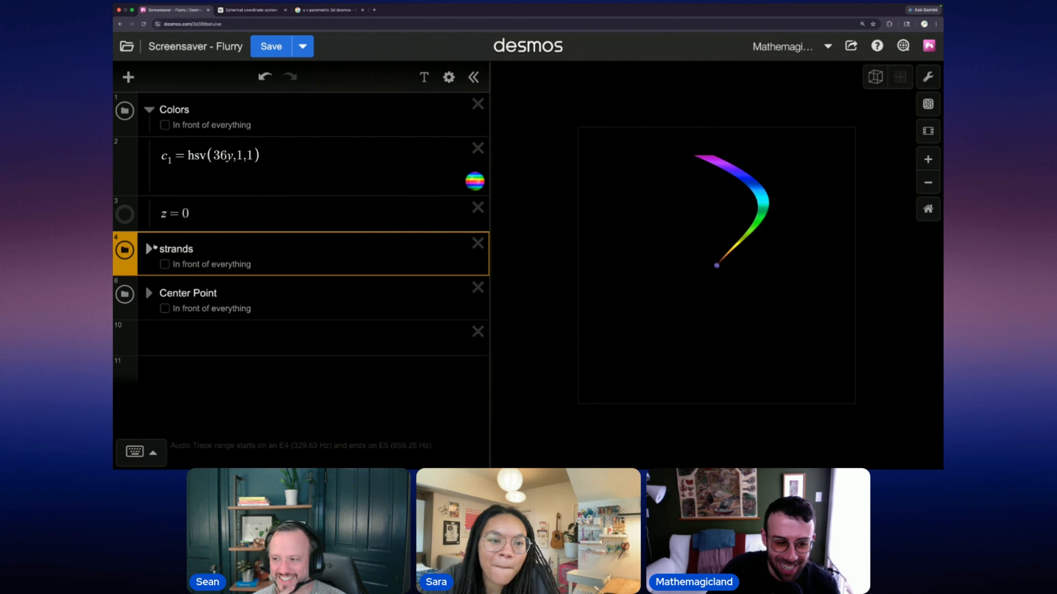
pyautogui.click(149, 248)
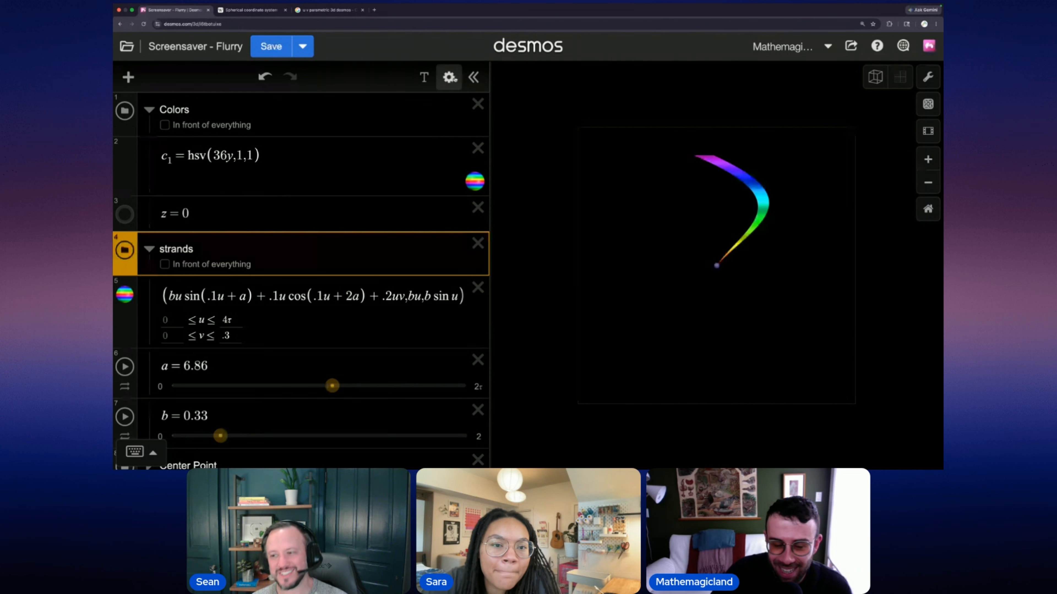
pyautogui.click(449, 77)
pyautogui.click(128, 279)
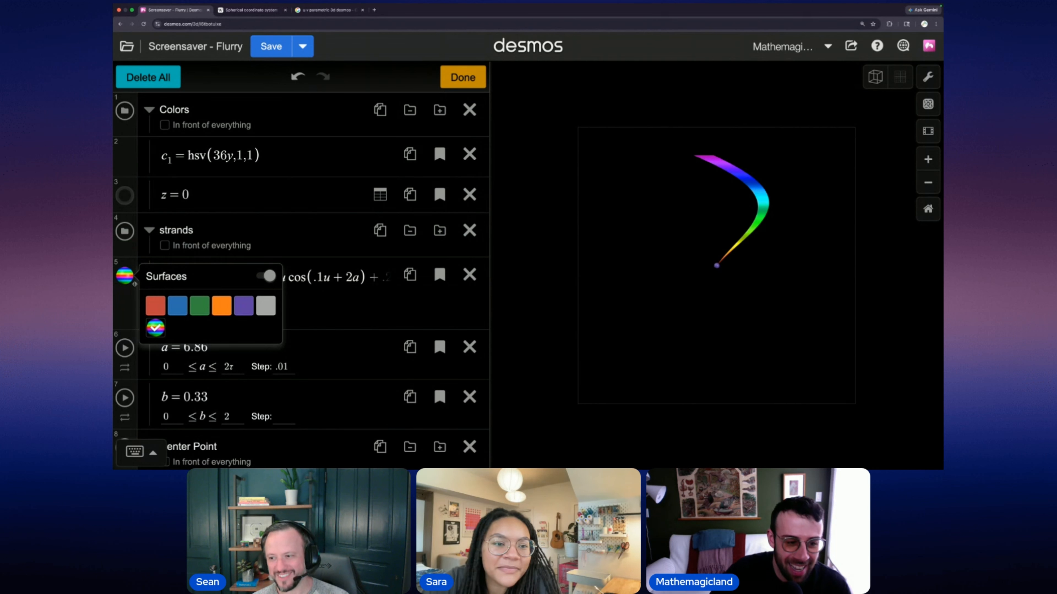
pyautogui.click(316, 297)
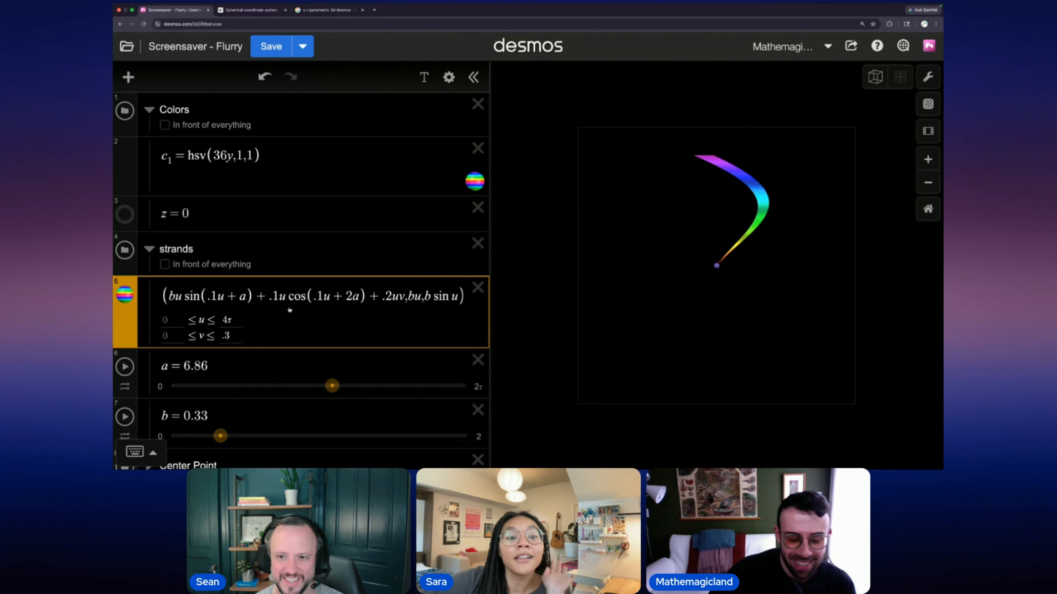
# Step: Try a saturation of .5 in the c₁ color definition and set it back to 1
pyautogui.doubleClick(240, 155)
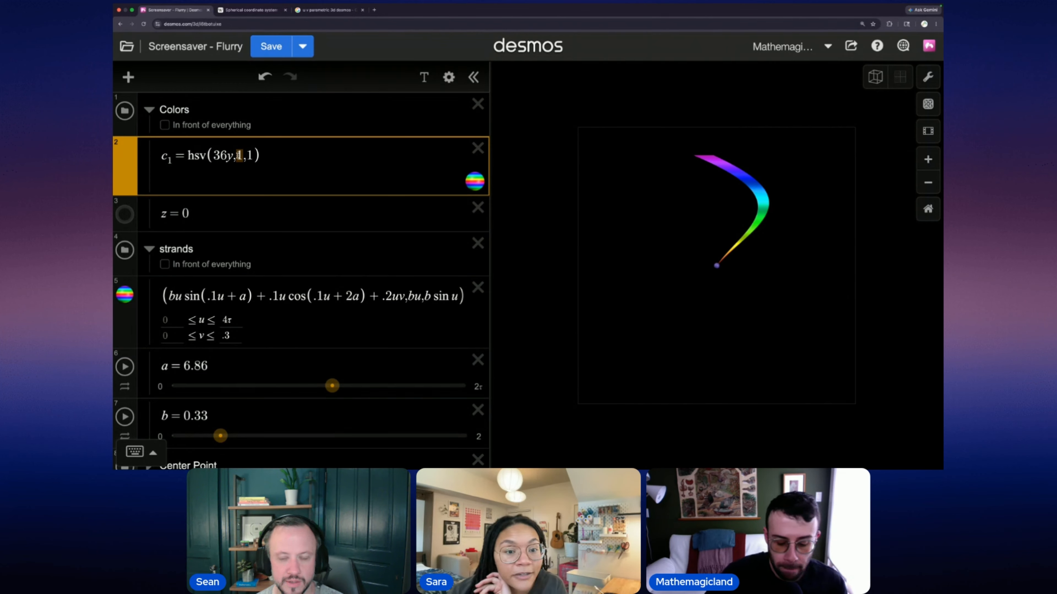
pyautogui.write('.5')
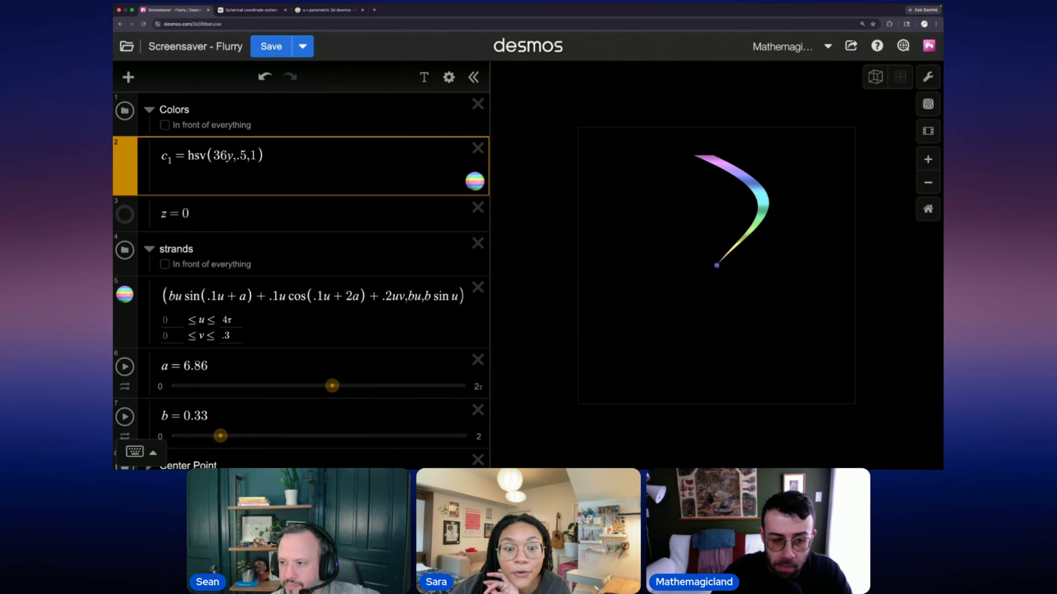
pyautogui.press('BackSpace')
pyautogui.press('BackSpace')
pyautogui.write('1')
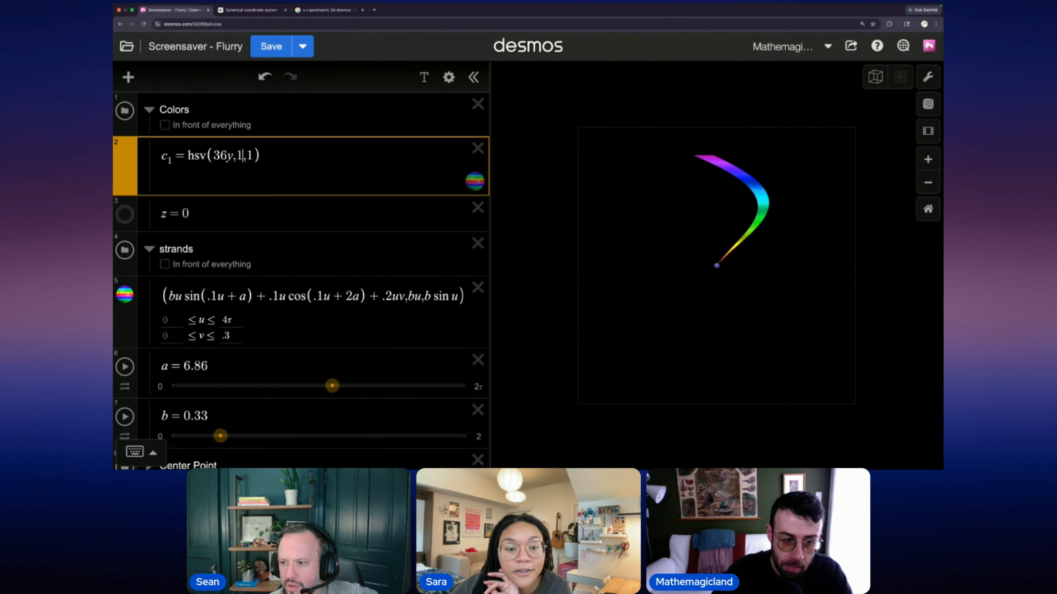
# Step: Replace the hue expression in the c₁ color definition with 200 + abs(xy)
pyautogui.press('super+Tab')
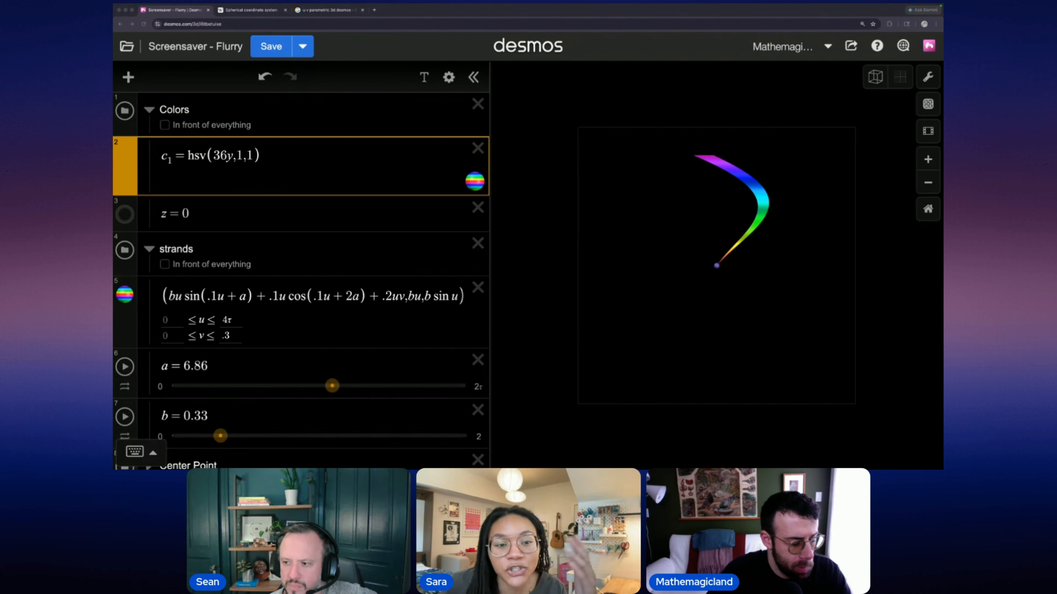
pyautogui.click(213, 155)
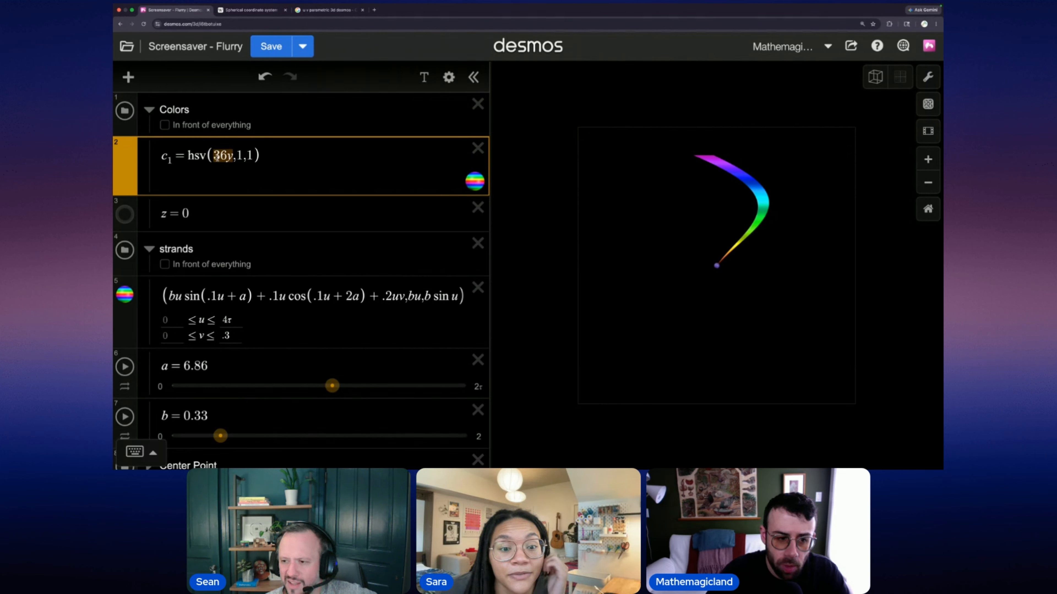
pyautogui.write('200 + abs(')
pyautogui.press('Right')
pyautogui.press('Right')
pyautogui.press('Right')
pyautogui.press('BackSpace')
pyautogui.press('BackSpace')
pyautogui.press('BackSpace')
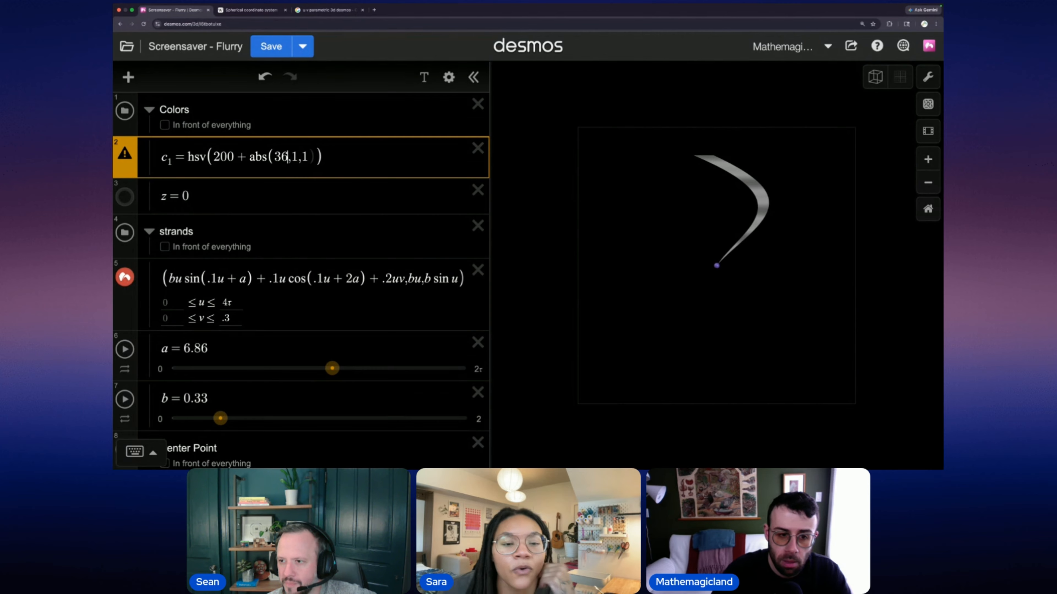
pyautogui.write(')')
pyautogui.press('Left')
pyautogui.write('xy')
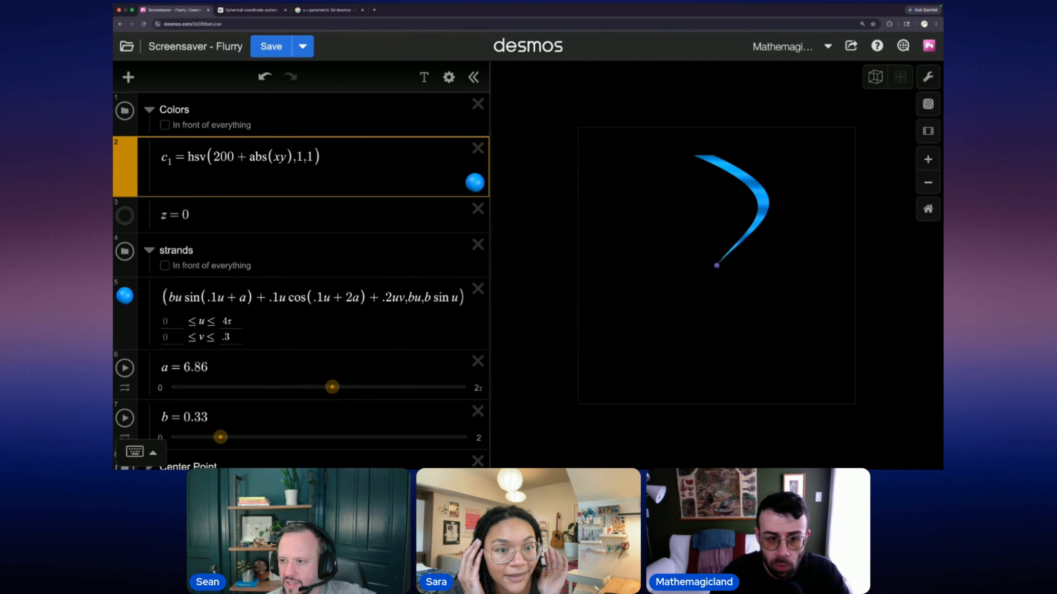
# Step: Scale the xy product inside abs in the c₁ hue to 6xy, trying coefficients 2 and 3 first
pyautogui.write('2')
pyautogui.press('BackSpace')
pyautogui.write('3')
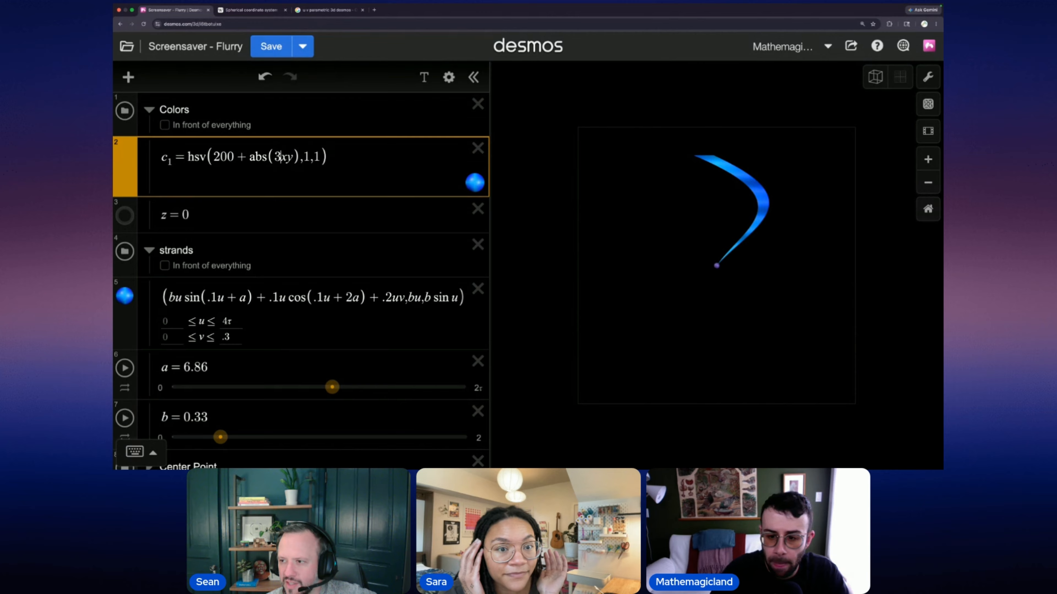
pyautogui.press('BackSpace')
pyautogui.write('6')
# Step: Play the a slider, raise its animation speed to 0.5x, and pause it
pyautogui.click(128, 371)
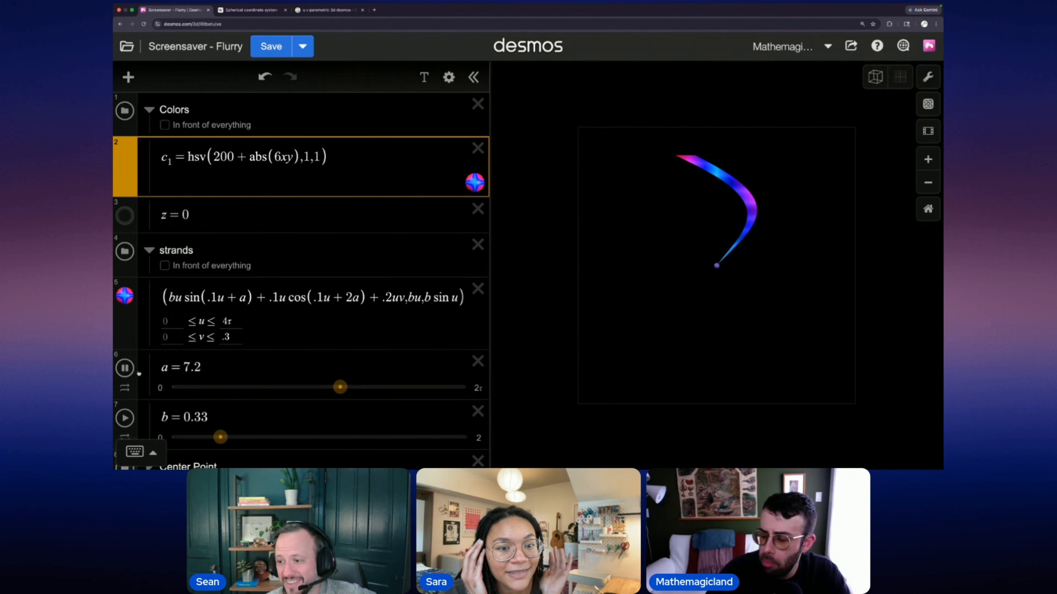
pyautogui.click(125, 388)
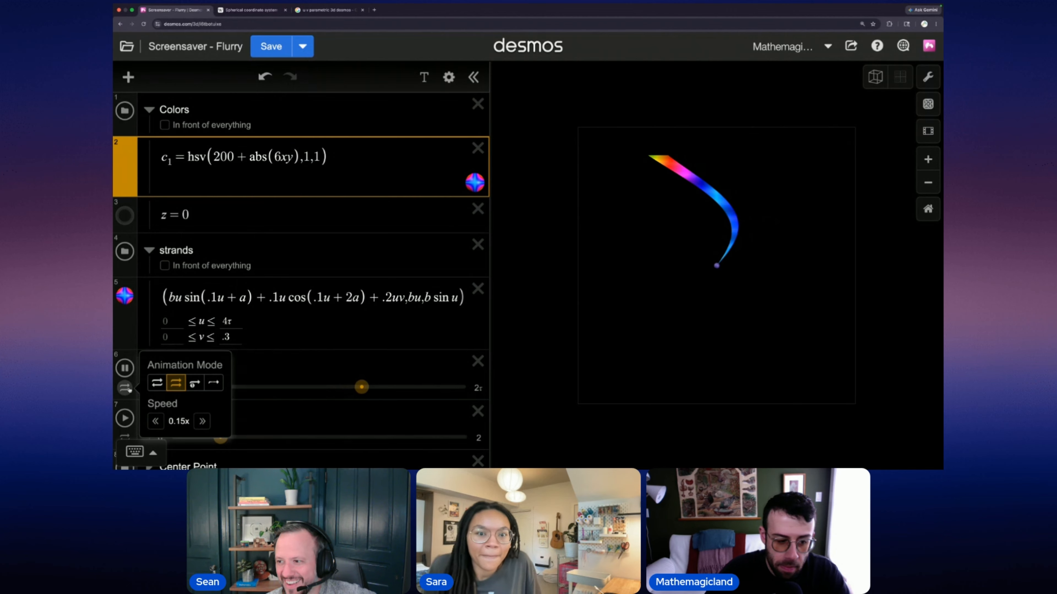
pyautogui.click(202, 423)
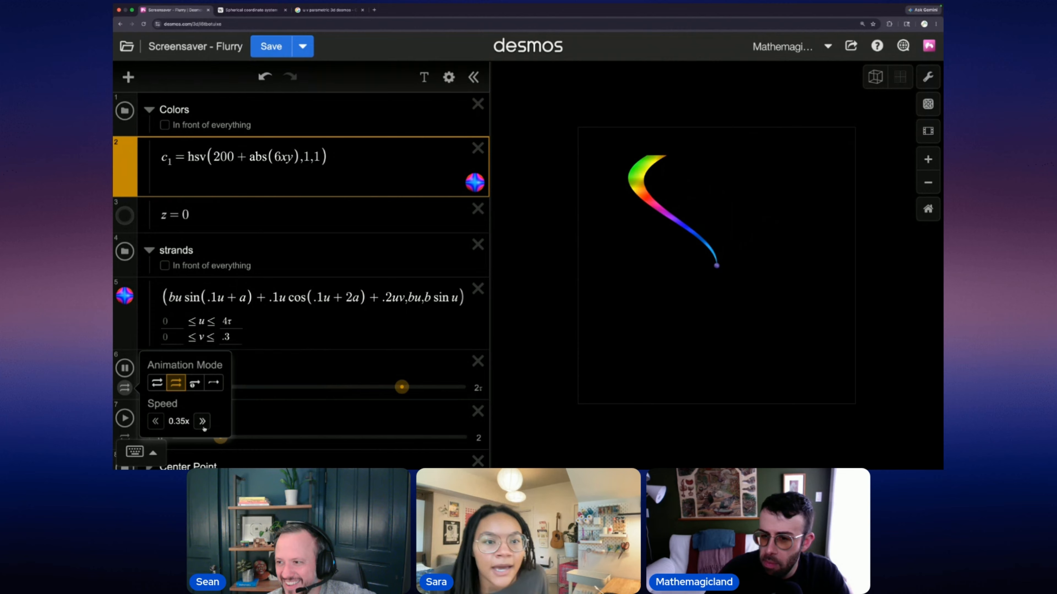
pyautogui.click(203, 421)
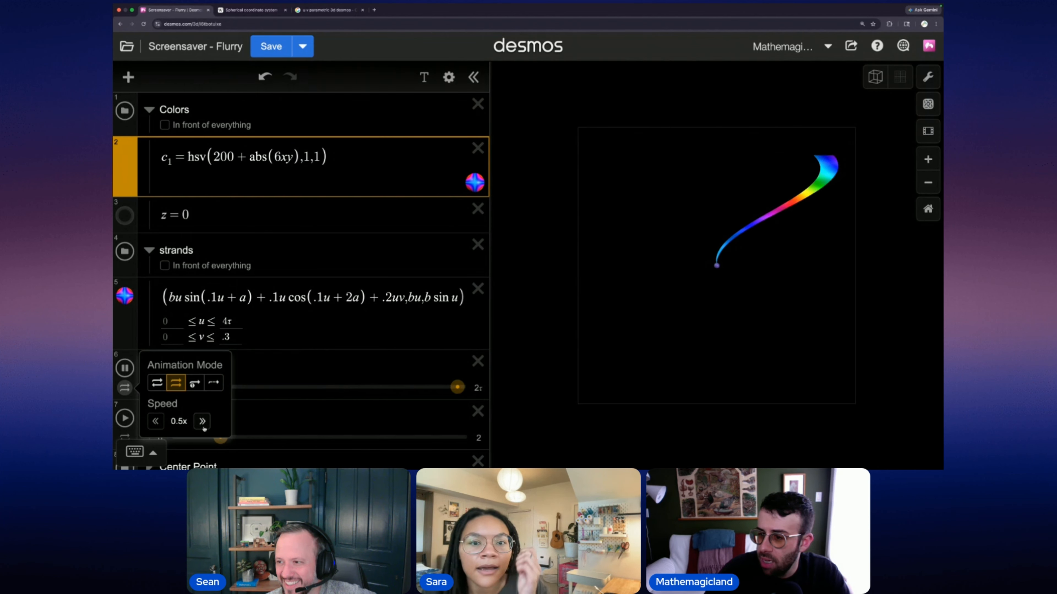
pyautogui.click(124, 368)
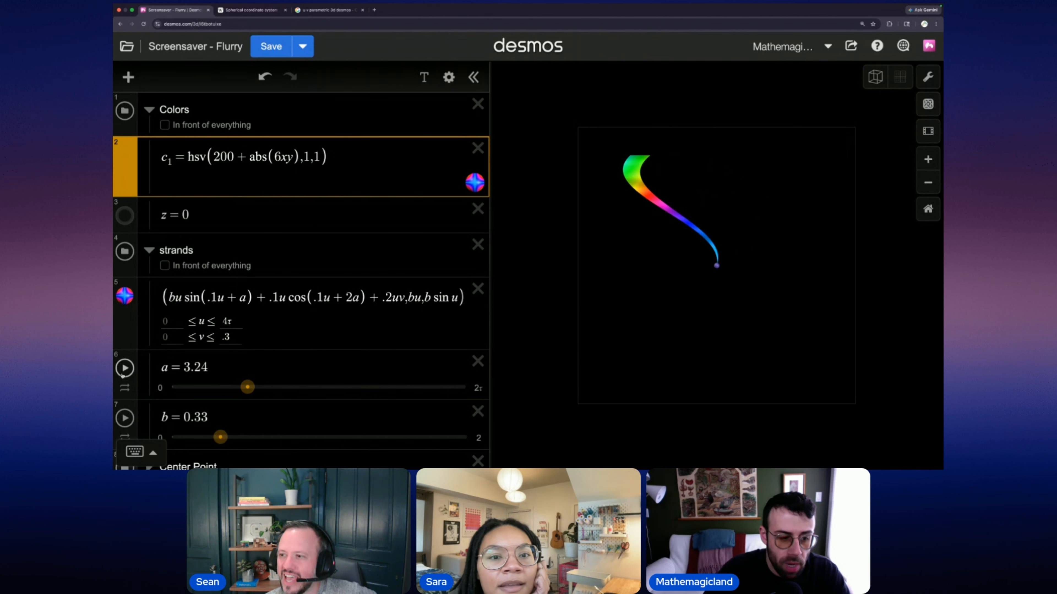
# Step: Show the z = 0 plane and hide the strand surface, briefly running the a animation with both visible in between
pyautogui.click(128, 77)
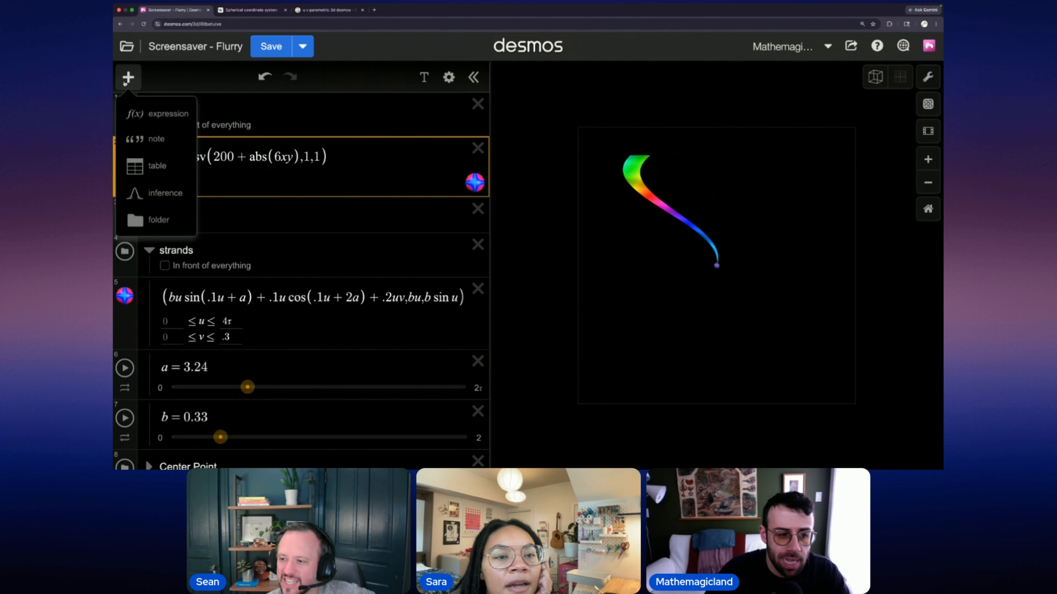
pyautogui.click(227, 230)
pyautogui.click(125, 215)
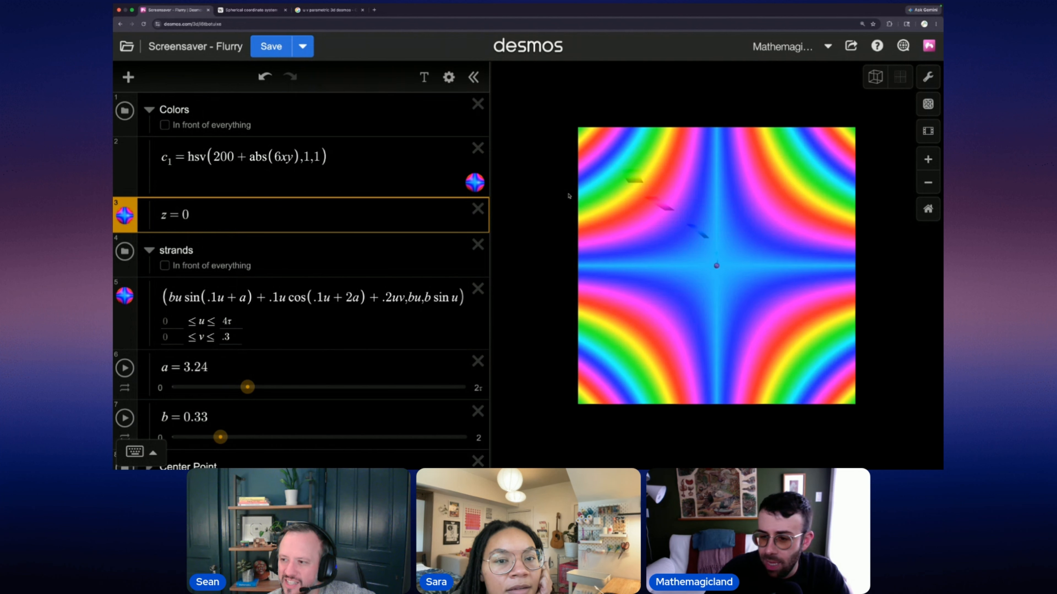
pyautogui.click(125, 368)
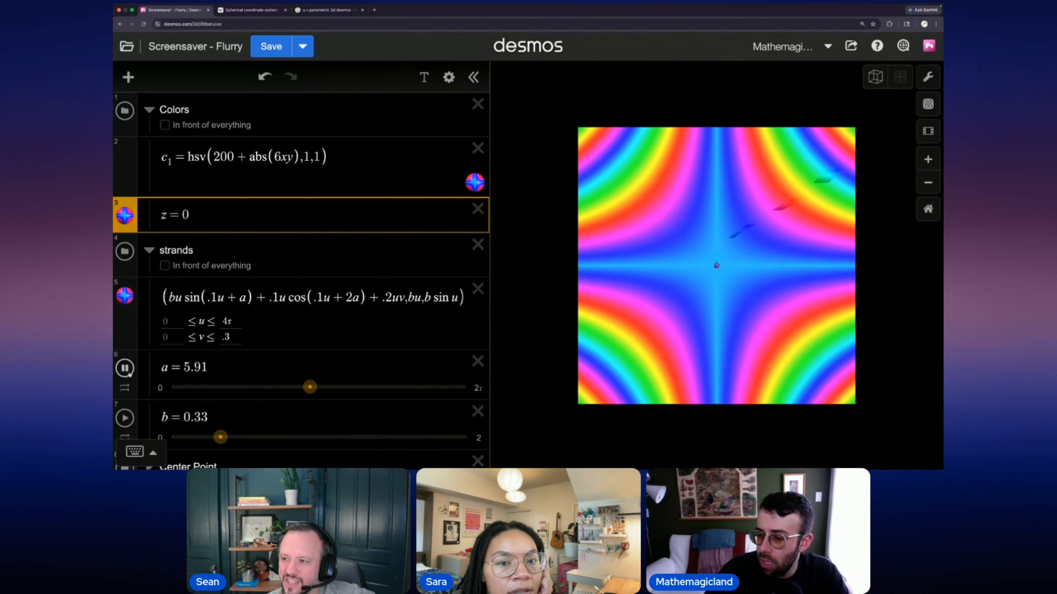
pyautogui.click(129, 372)
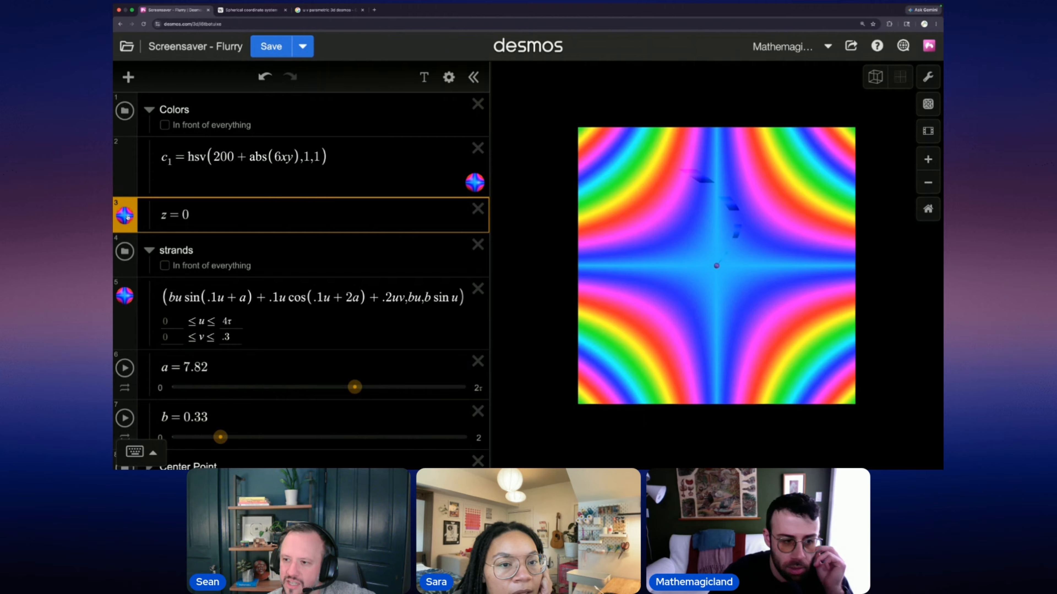
pyautogui.click(126, 296)
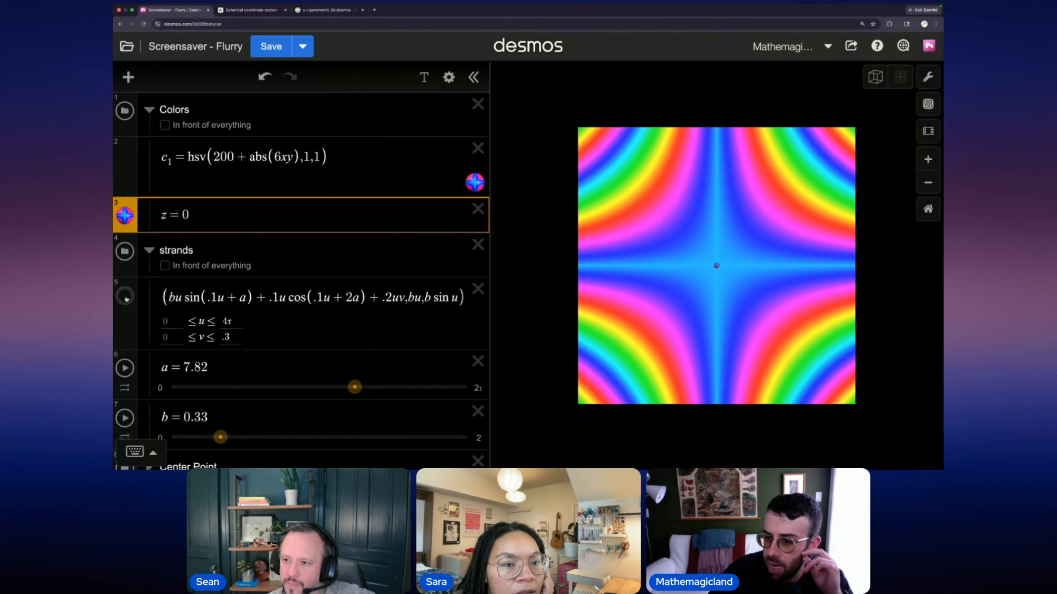
# Step: Change the abs term in the c₁ hue to 20y, dropping x and trying coefficients 2, 10 and 100 first
pyautogui.click(213, 158)
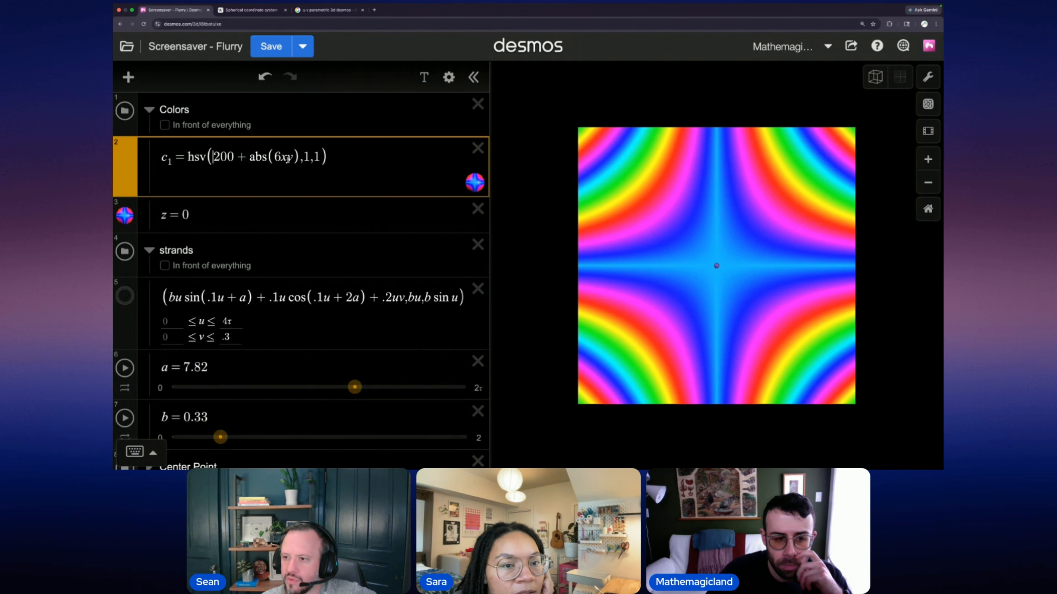
pyautogui.click(284, 157)
pyautogui.press('BackSpace')
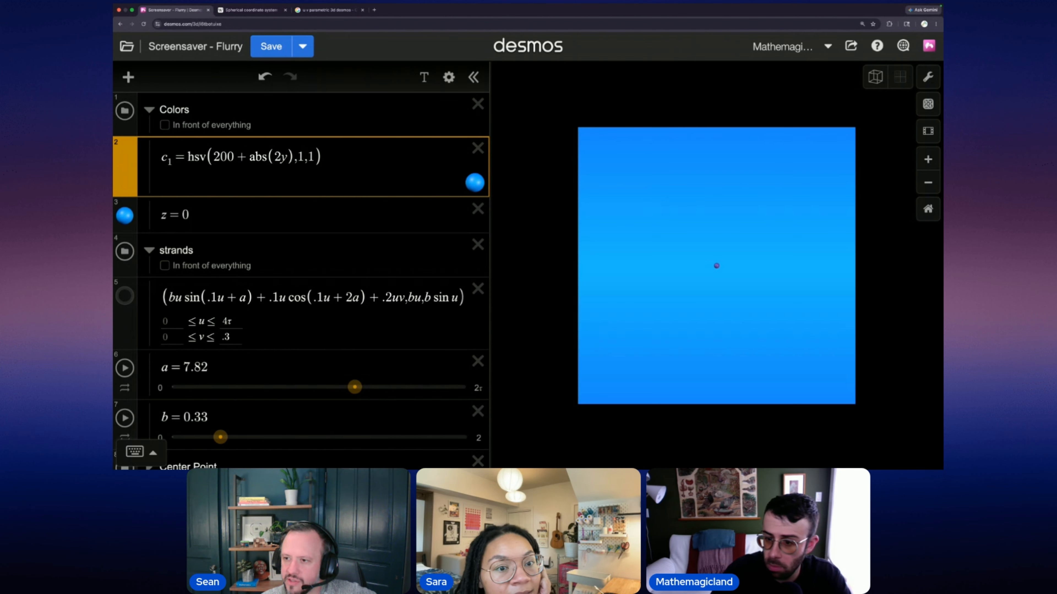
pyautogui.press('BackSpace')
pyautogui.write('10')
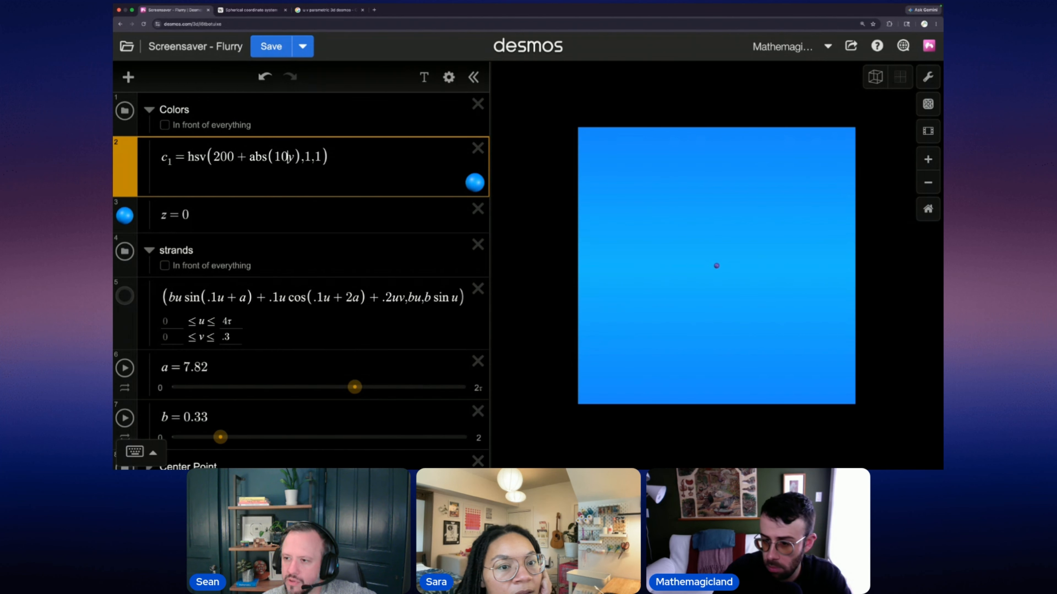
pyautogui.write('0')
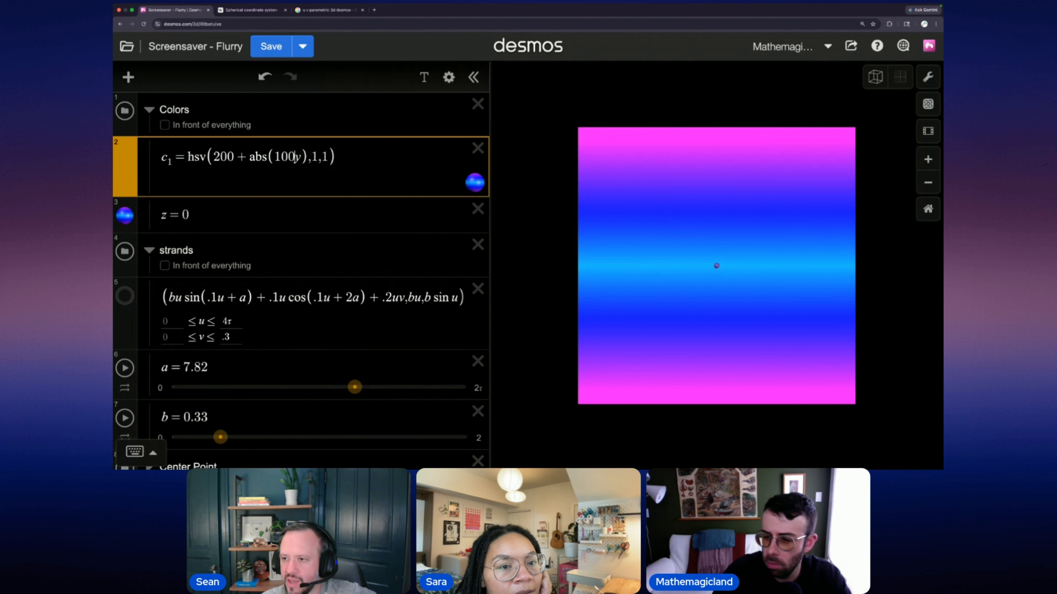
pyautogui.press('BackSpace')
pyautogui.press('BackSpace')
pyautogui.press('BackSpace')
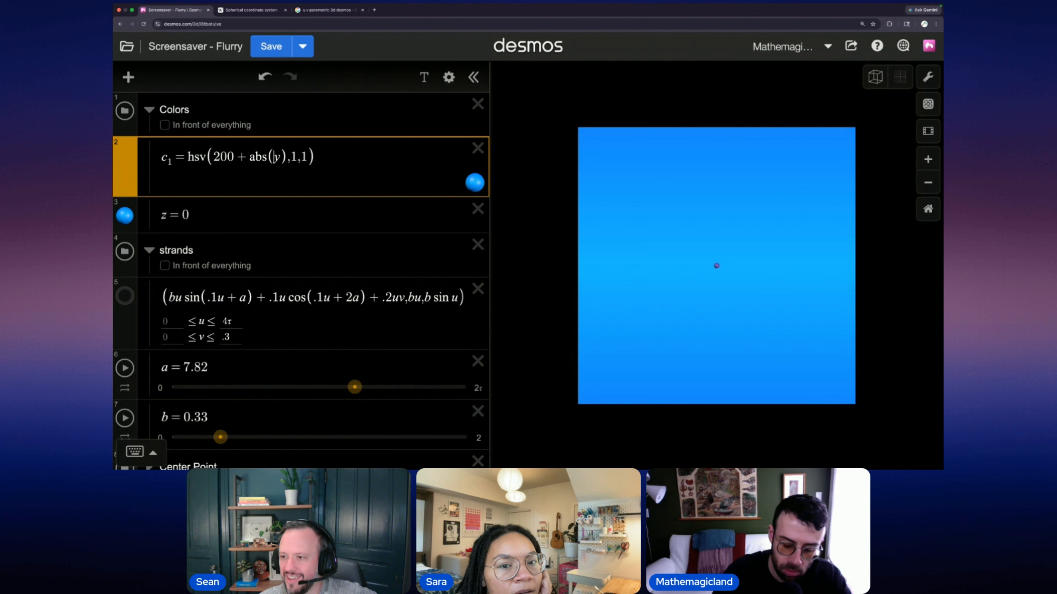
pyautogui.write('20')
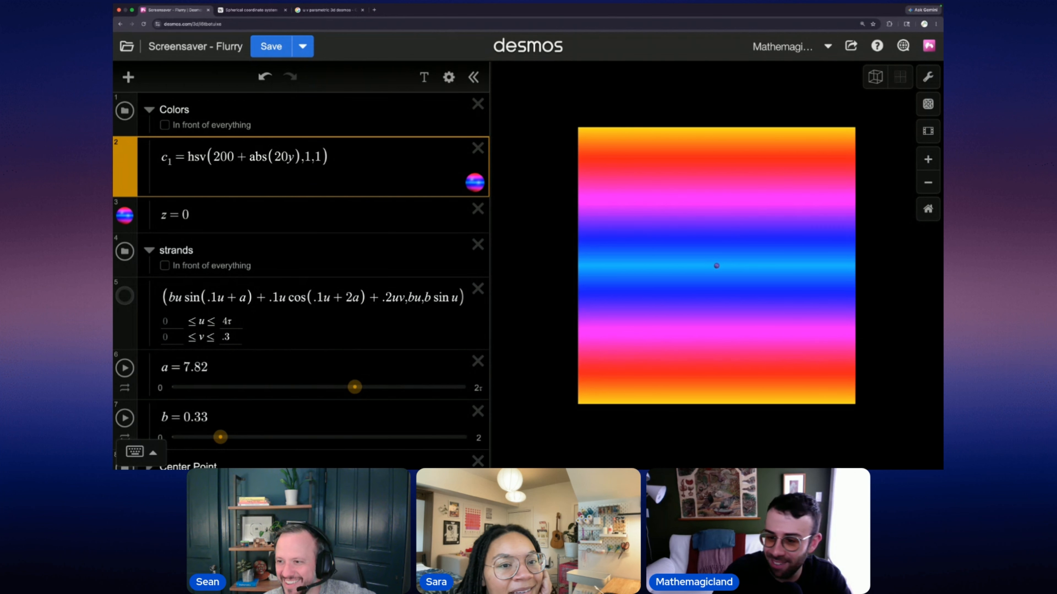
# Step: Try coefficients 10 and 15 for y in the c₁ hue and set the coefficient back to 20
pyautogui.press('BackSpace')
pyautogui.press('BackSpace')
pyautogui.write('10')
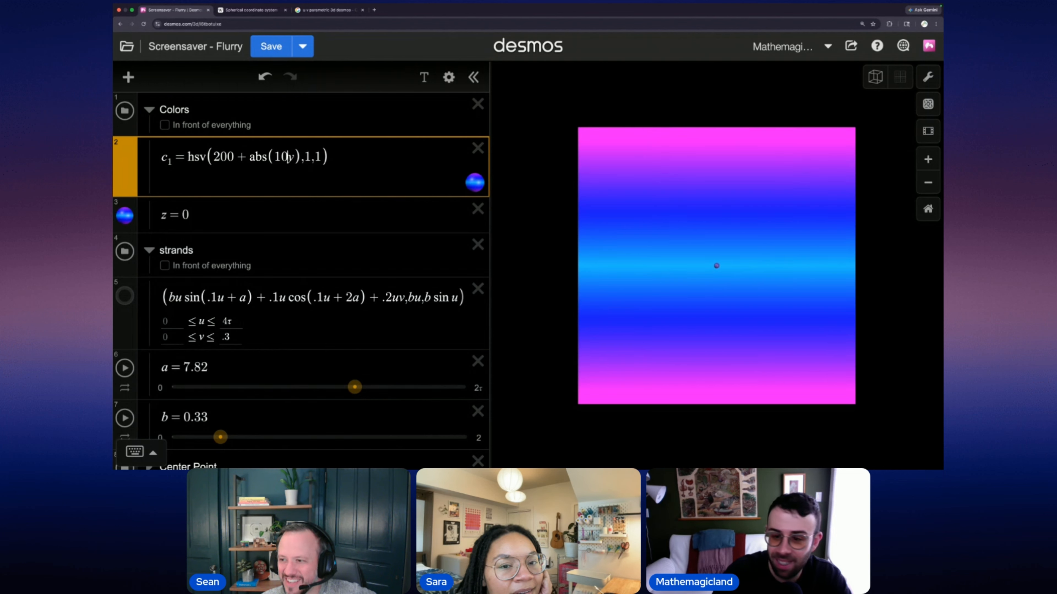
pyautogui.press('BackSpace')
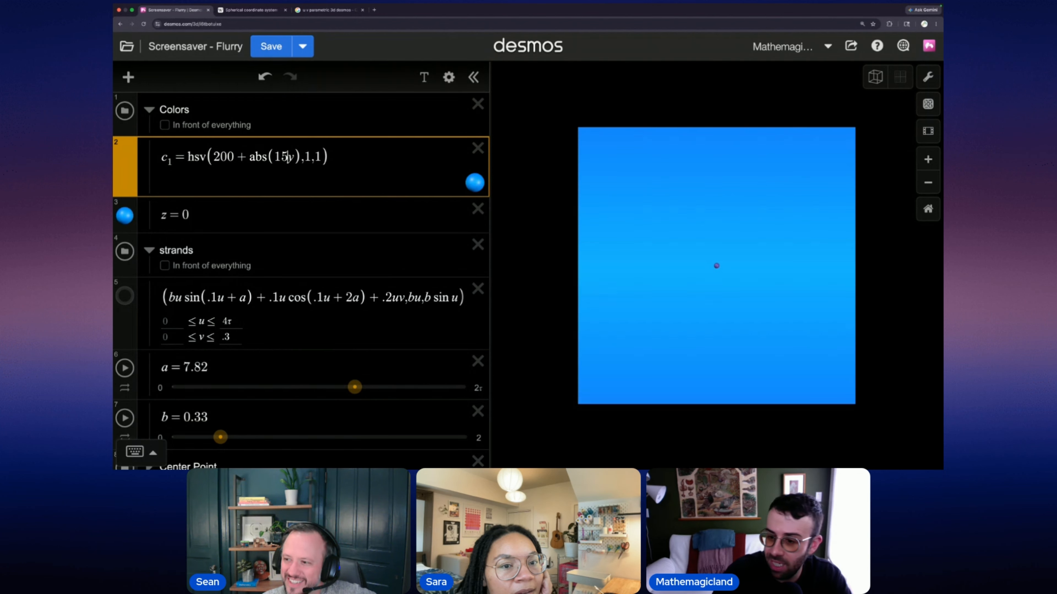
pyautogui.write('5')
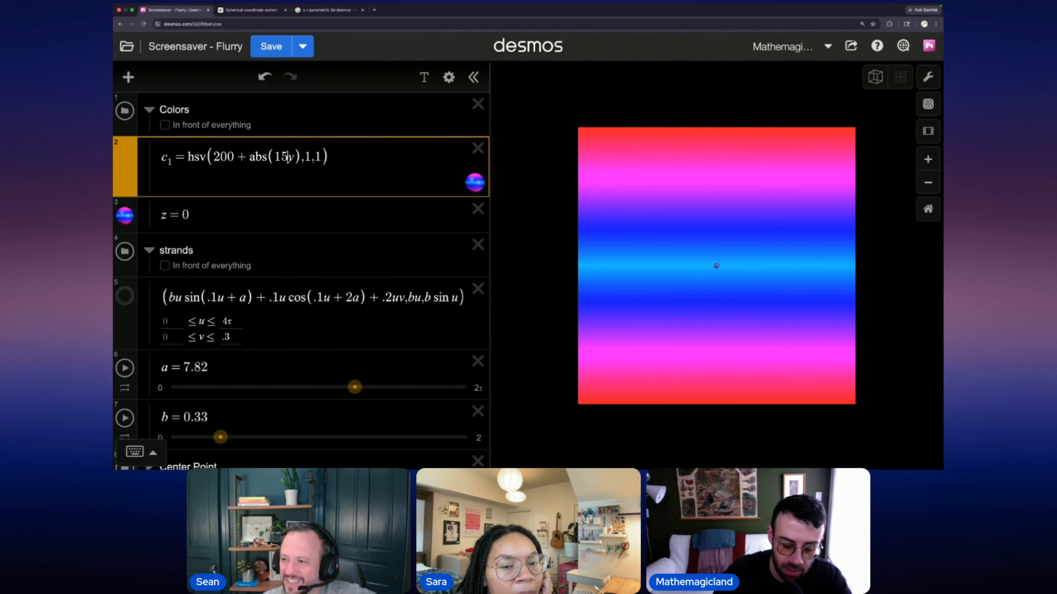
pyautogui.press('BackSpace')
pyautogui.press('BackSpace')
pyautogui.write('20')
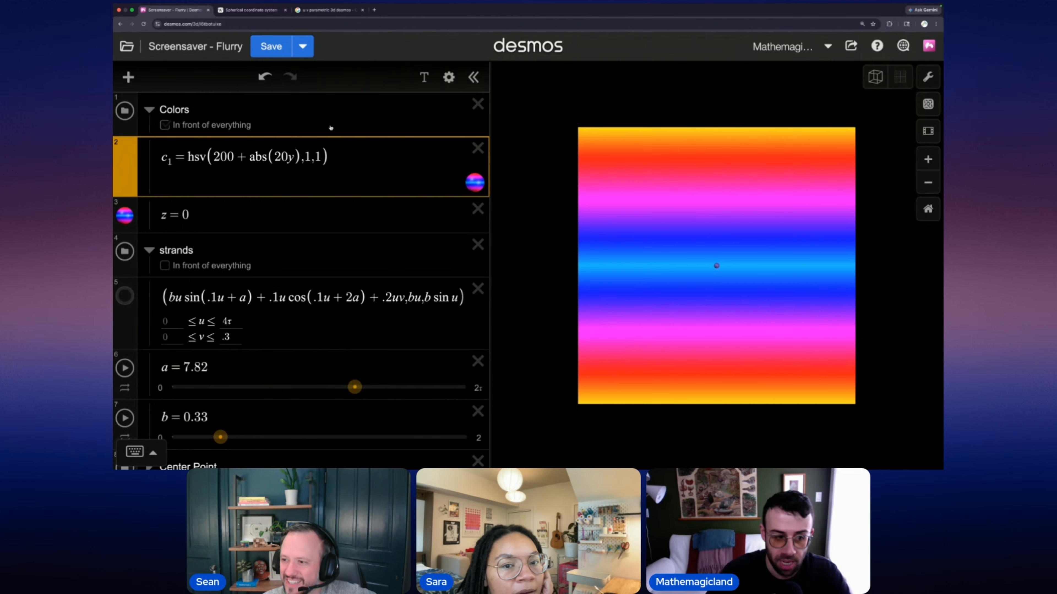
# Step: Replace the y coefficient in the c₁ hue with a slider c ranging from 1 to 100 and set c to 11, trying 31 and 1 first
pyautogui.click(287, 157)
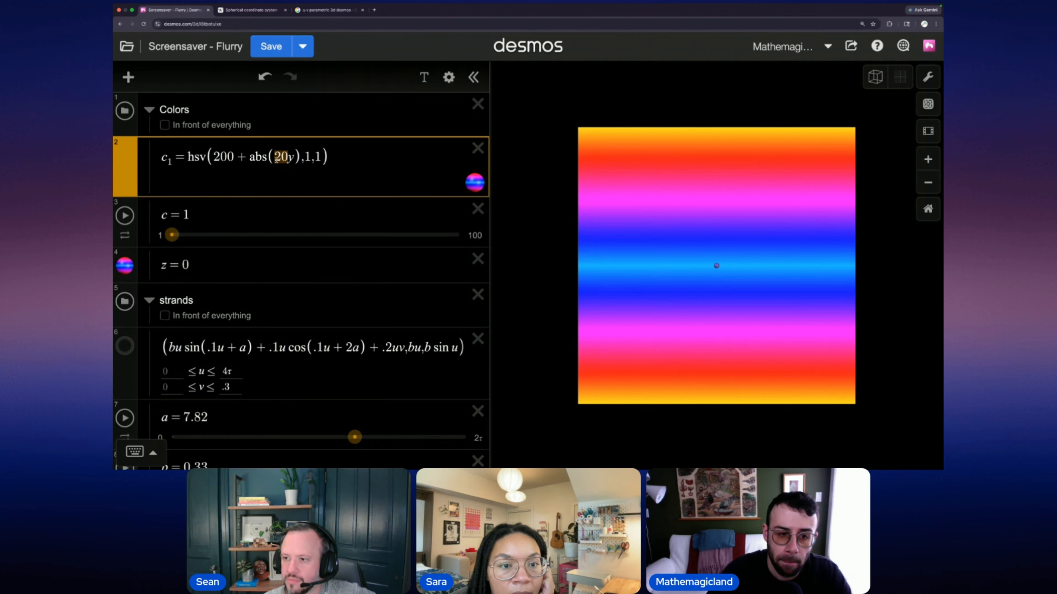
pyautogui.write('c')
pyautogui.moveTo(170, 237); pyautogui.dragTo(259, 235)
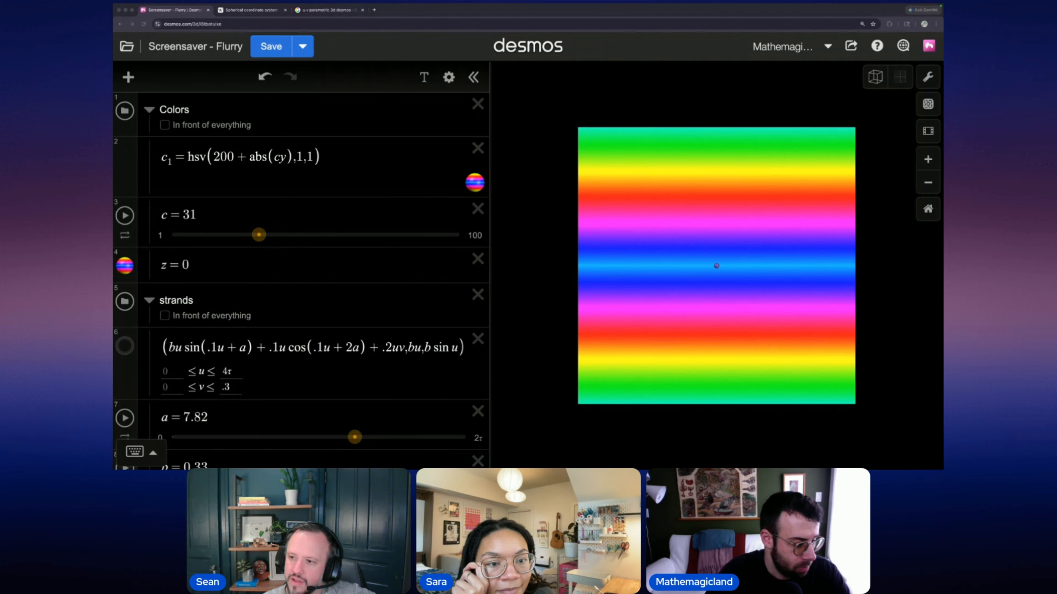
pyautogui.click(255, 237)
pyautogui.moveTo(266, 244); pyautogui.dragTo(173, 228)
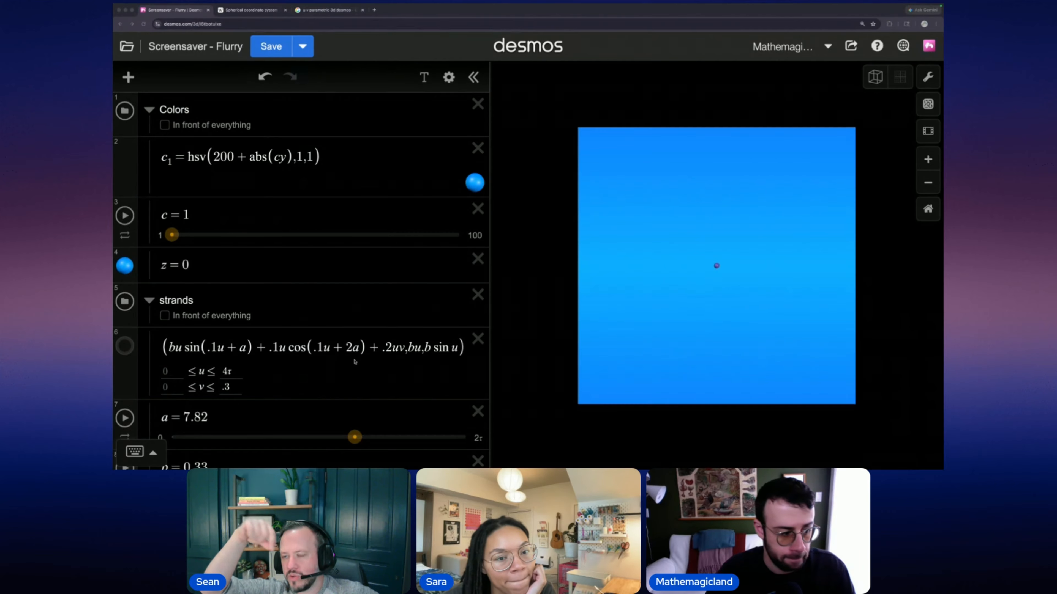
pyautogui.click(172, 235)
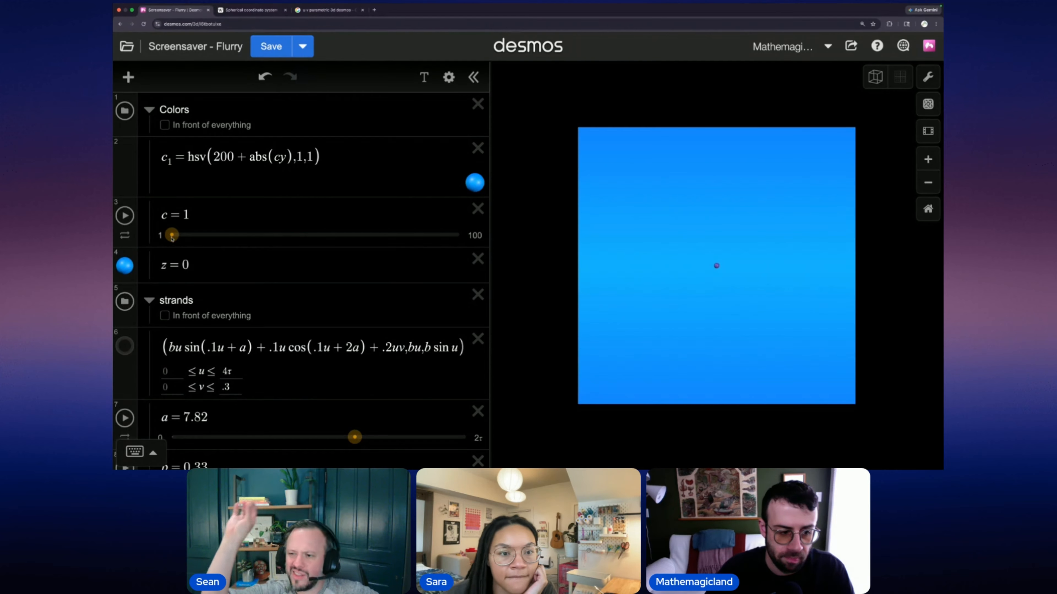
pyautogui.moveTo(174, 237); pyautogui.dragTo(204, 237)
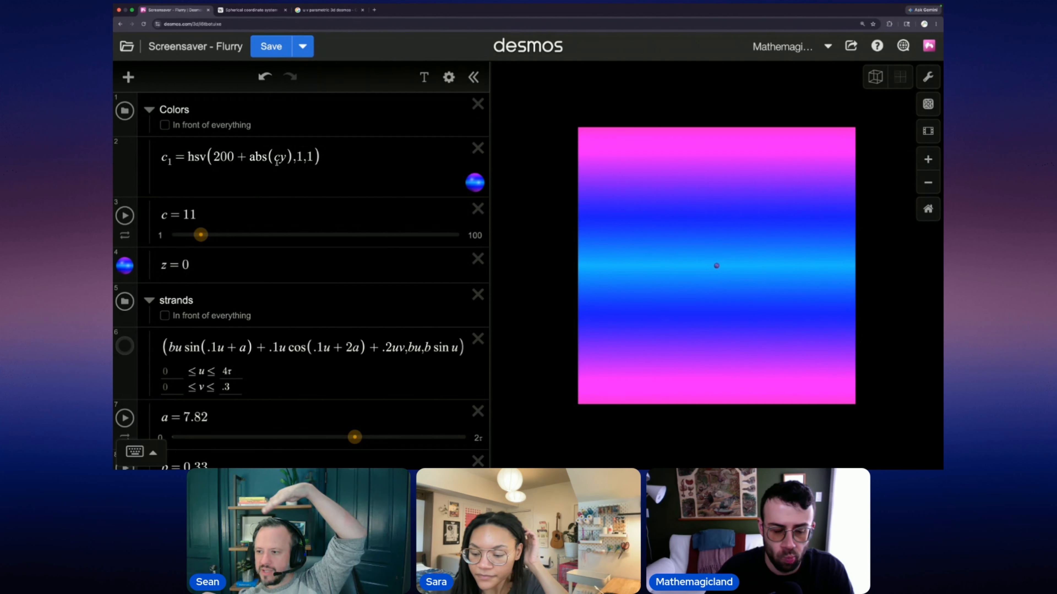
# Step: Add a to the hue after abs(cy) in the c₁ definition and play the a slider
pyautogui.click(293, 162)
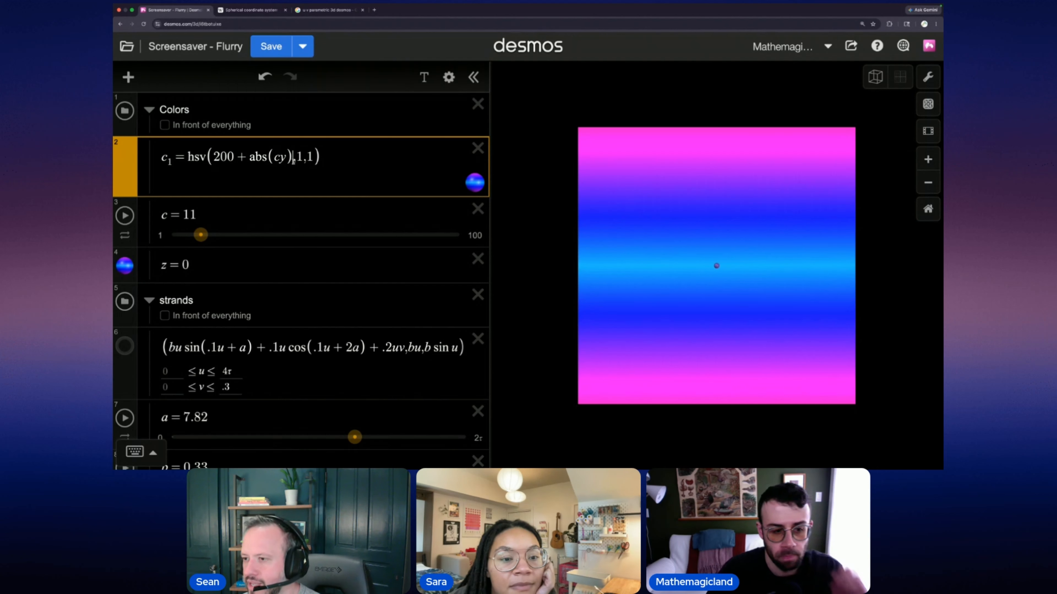
pyautogui.write('+d')
pyautogui.press('BackSpace')
pyautogui.write('a')
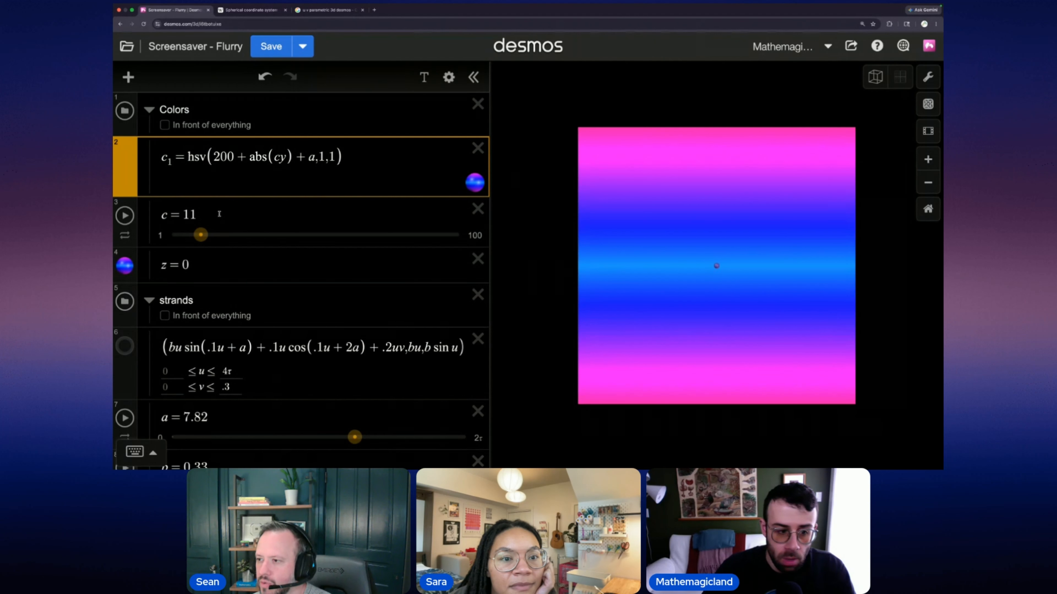
pyautogui.click(130, 418)
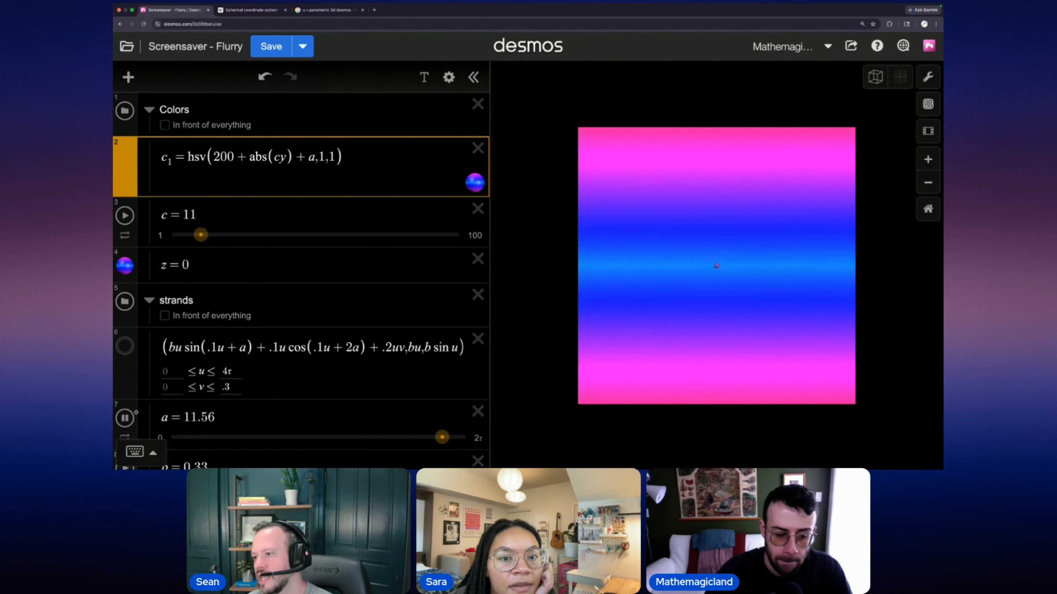
# Step: Set the coefficient of a in the c₁ hue to τ, trying 2, 3, 4 and 5 first, and pause the a slider
pyautogui.click(308, 158)
pyautogui.write('2')
pyautogui.press('BackSpace')
pyautogui.write('3')
pyautogui.press('BackSpace')
pyautogui.write('4')
pyautogui.press('BackSpace')
pyautogui.write('5')
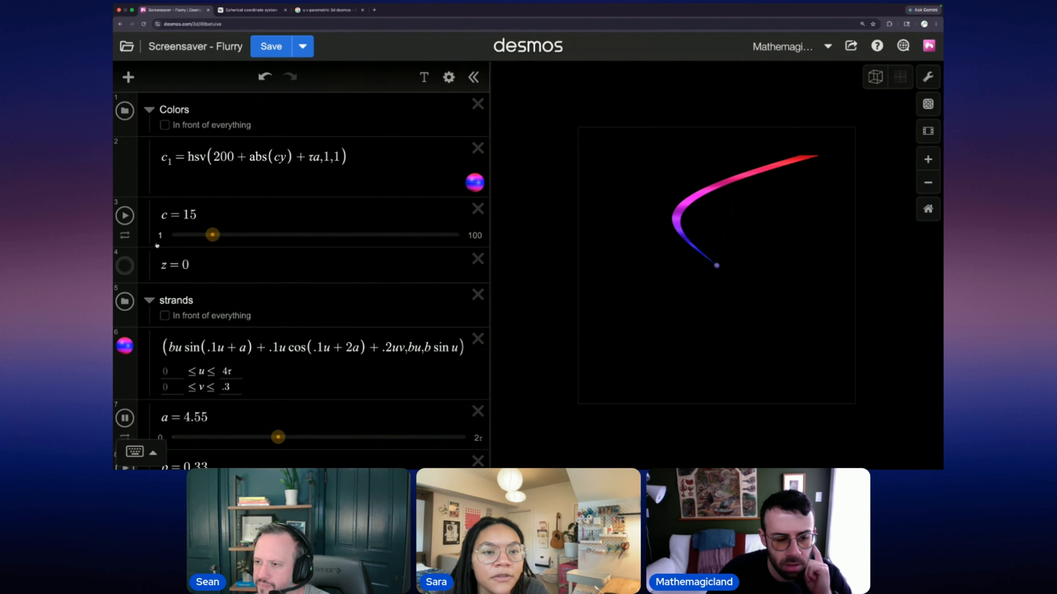
pyautogui.click(125, 419)
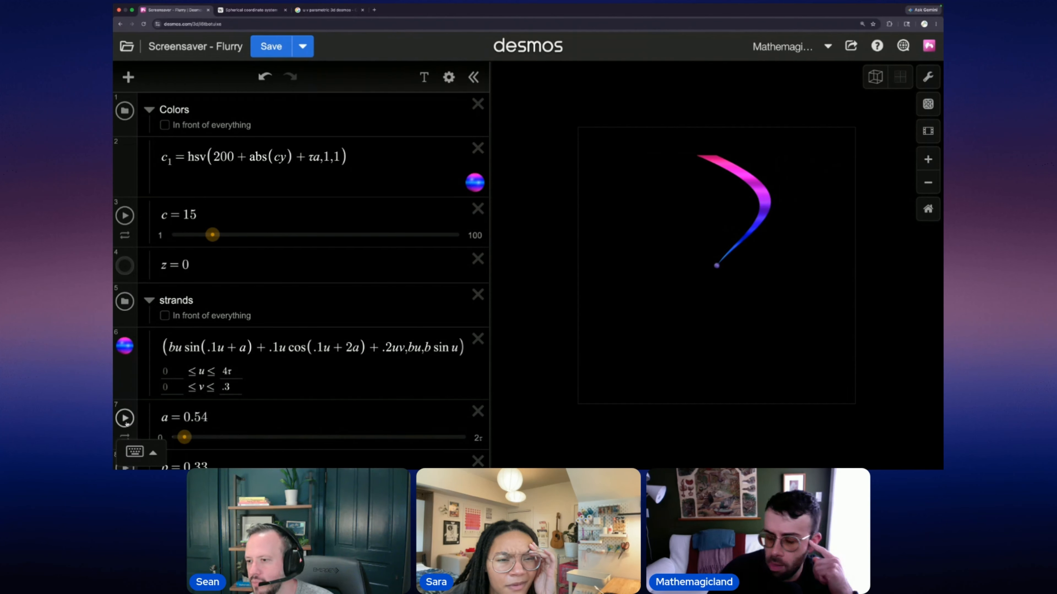
# Step: Set the coefficient of a in the c₁ hue to 20 and play the a slider briefly before pausing it
pyautogui.click(262, 158)
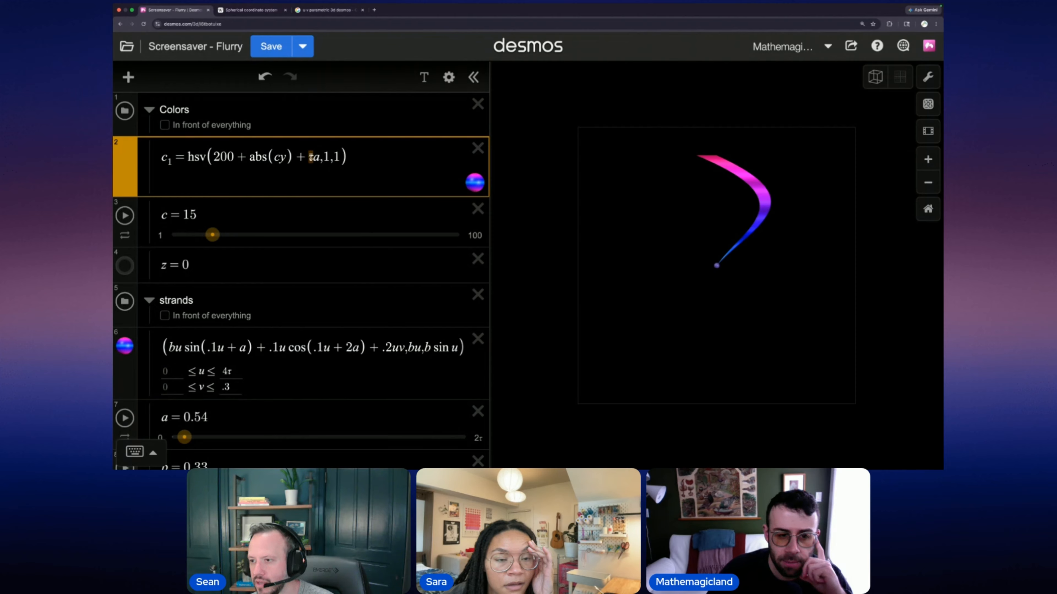
pyautogui.write('20')
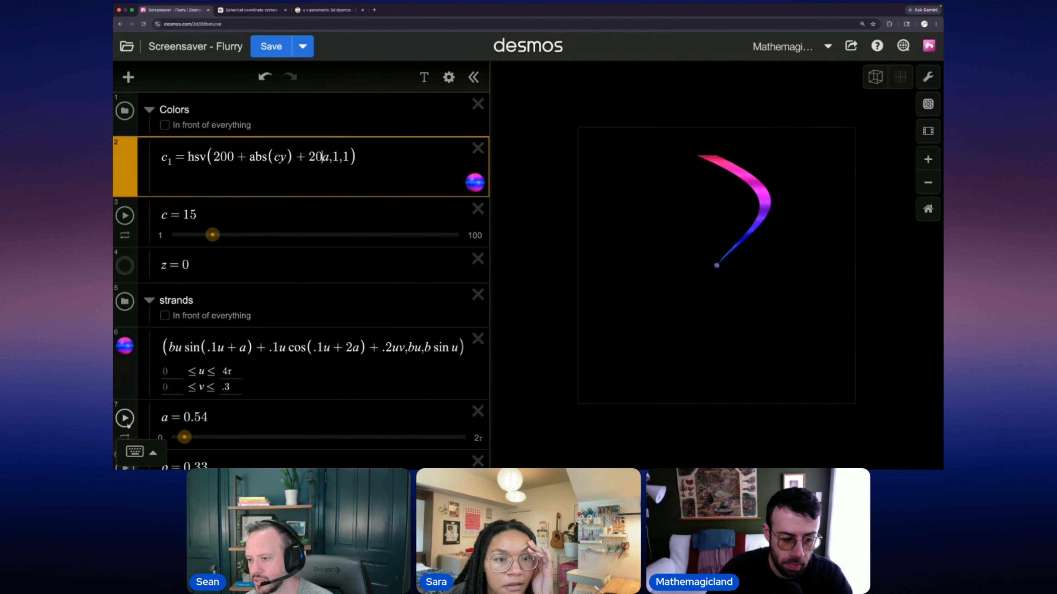
pyautogui.click(128, 423)
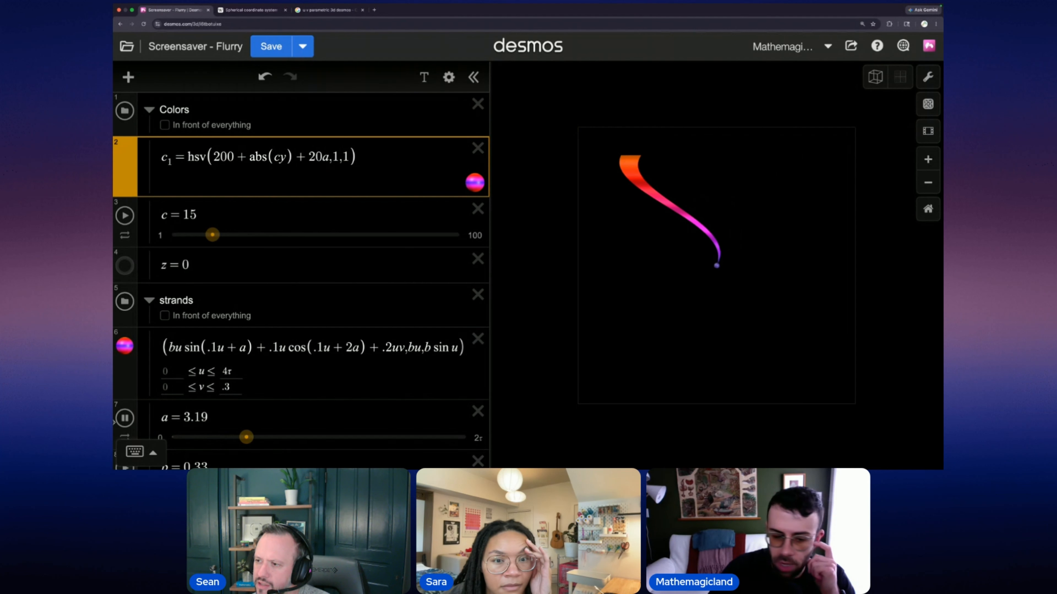
pyautogui.click(128, 422)
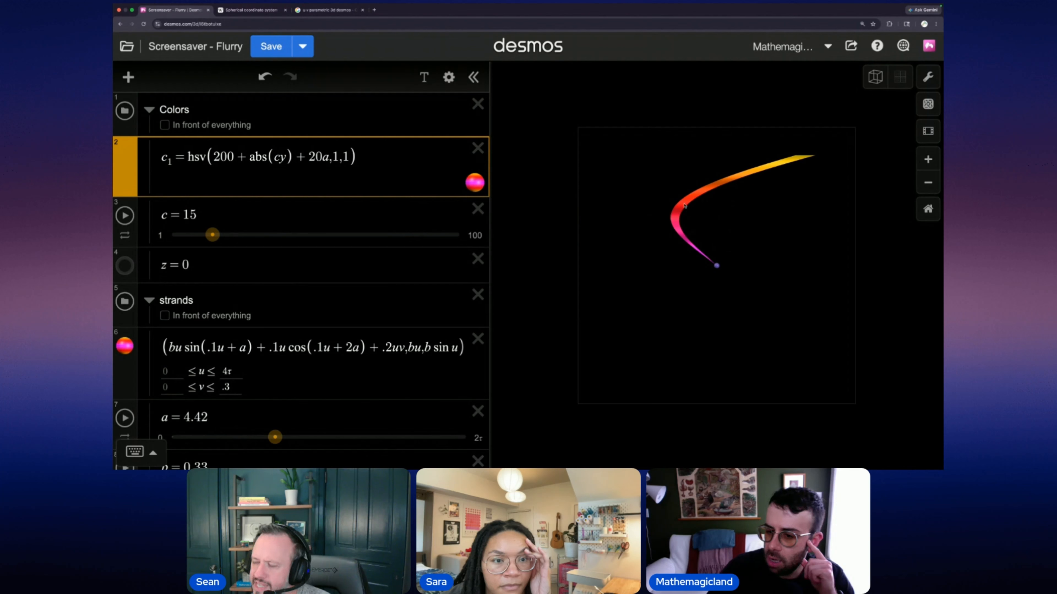
# Step: Show the z = 0 plane to examine its color bands and look at the graph settings
pyautogui.click(125, 265)
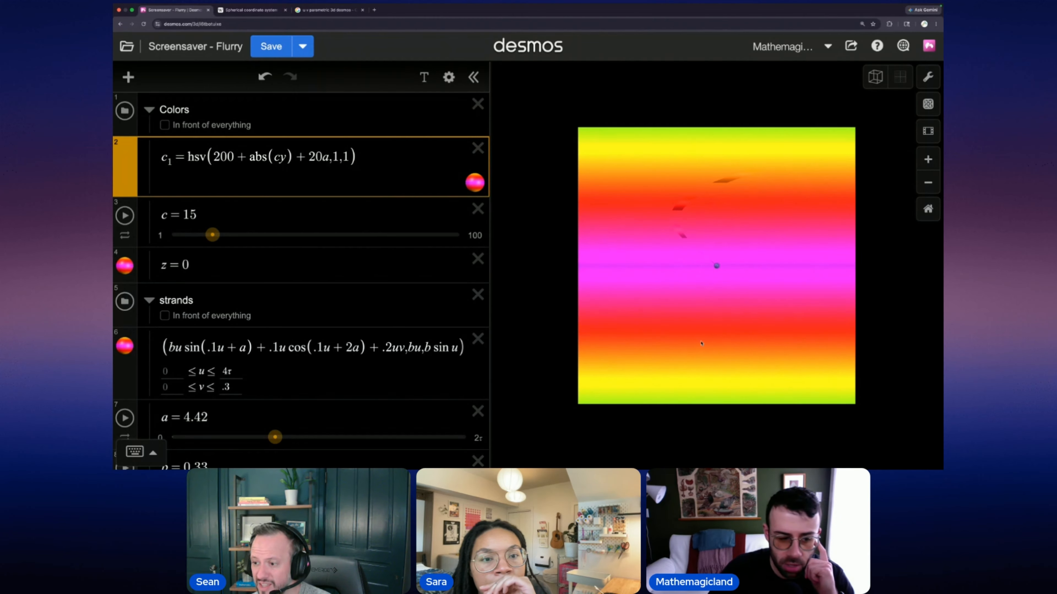
pyautogui.click(926, 78)
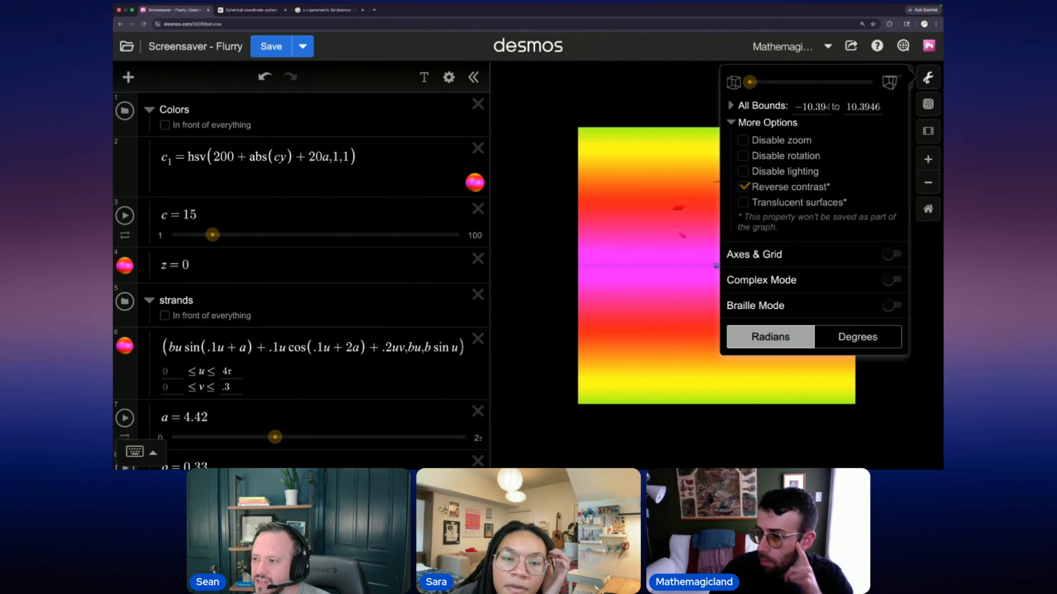
pyautogui.click(623, 108)
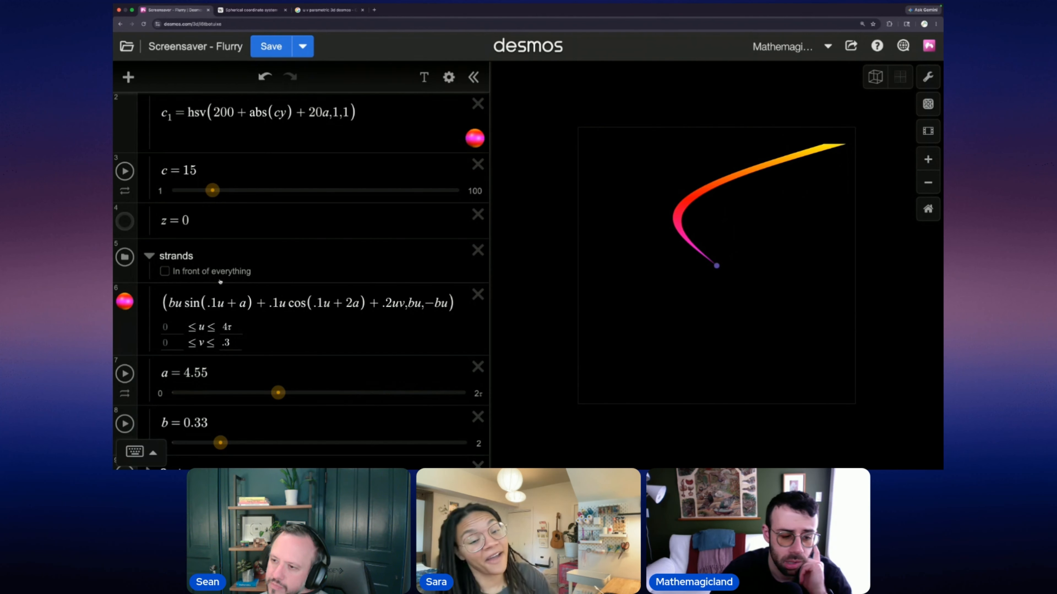
# Step: Collapse the Center Point folder
pyautogui.scroll(-2, 220, 282)
pyautogui.click(149, 409)
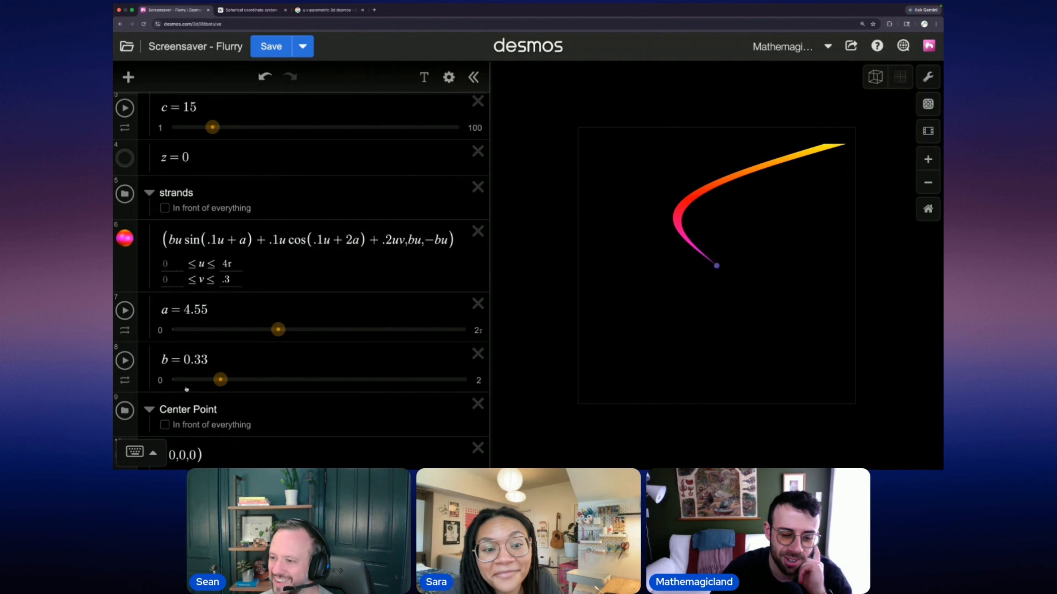
pyautogui.scroll(-1, 155, 412)
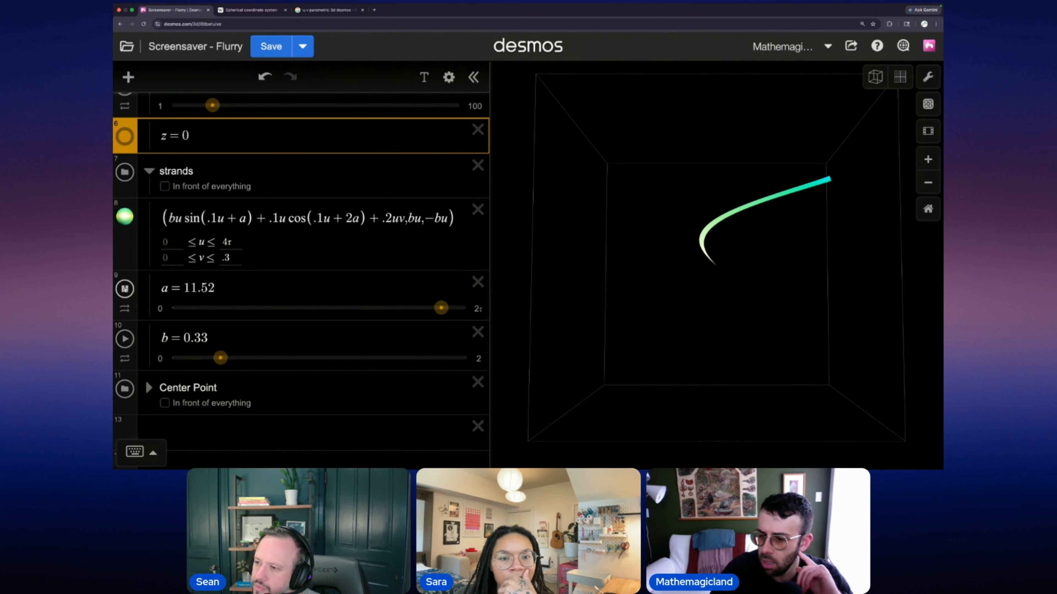
# Step: Pause the a slider, inspect its animation mode and speed, and replay it to examine the strand's color changes
pyautogui.click(124, 289)
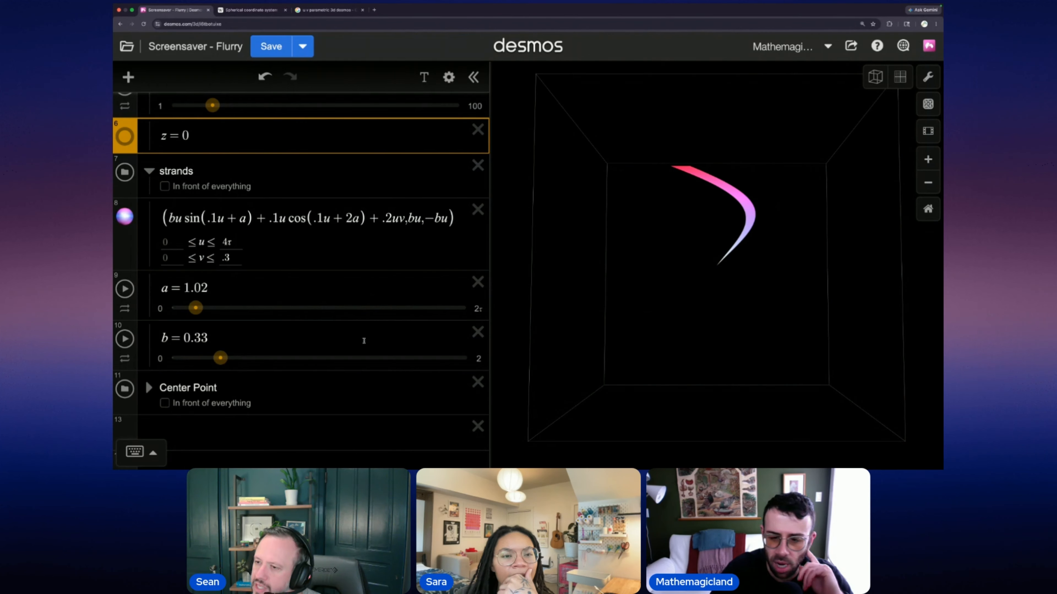
pyautogui.click(130, 311)
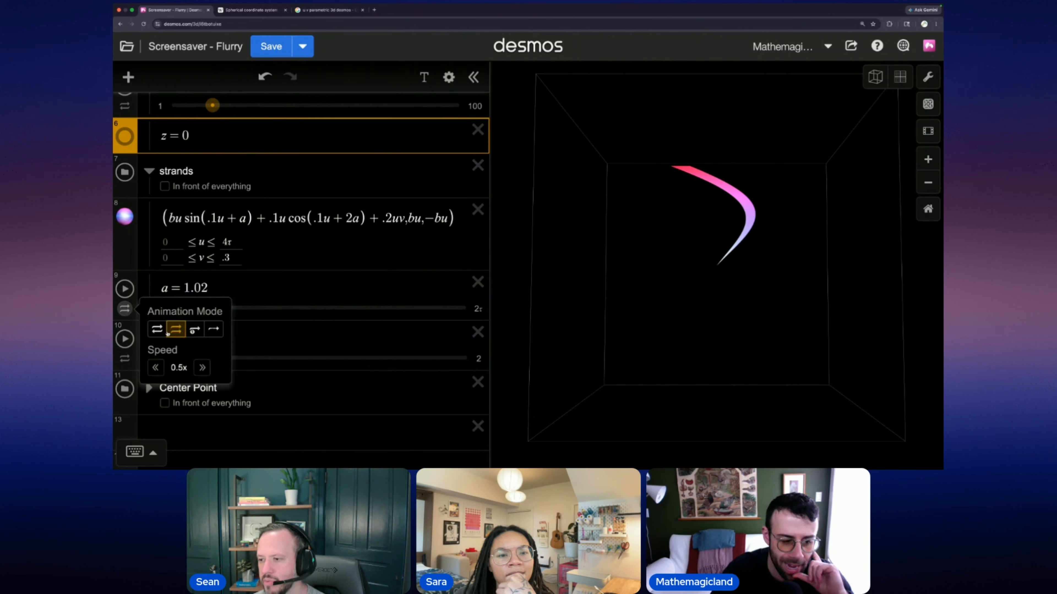
pyautogui.click(129, 293)
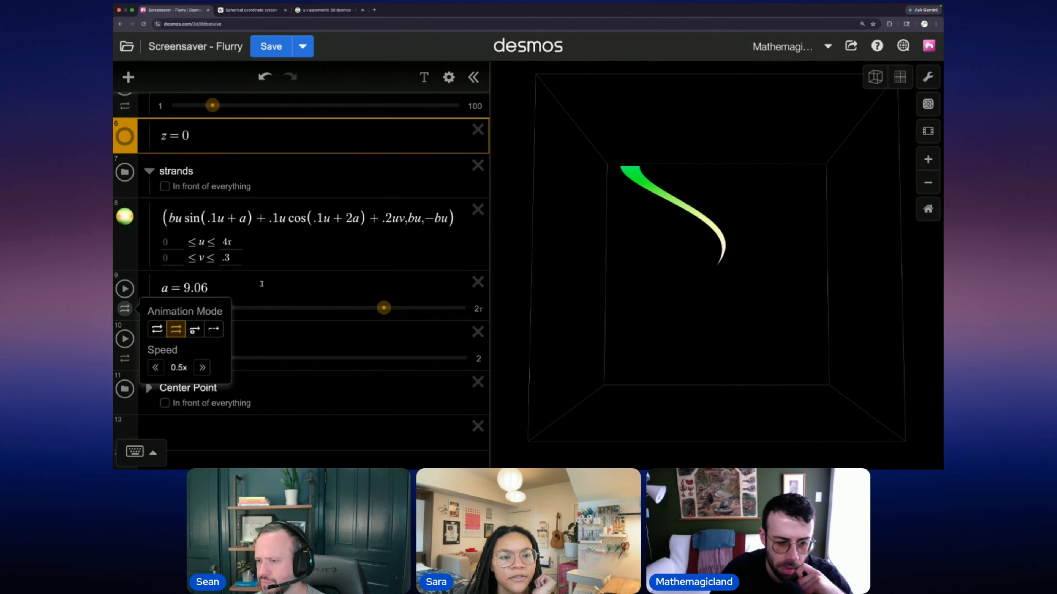
pyautogui.click(262, 283)
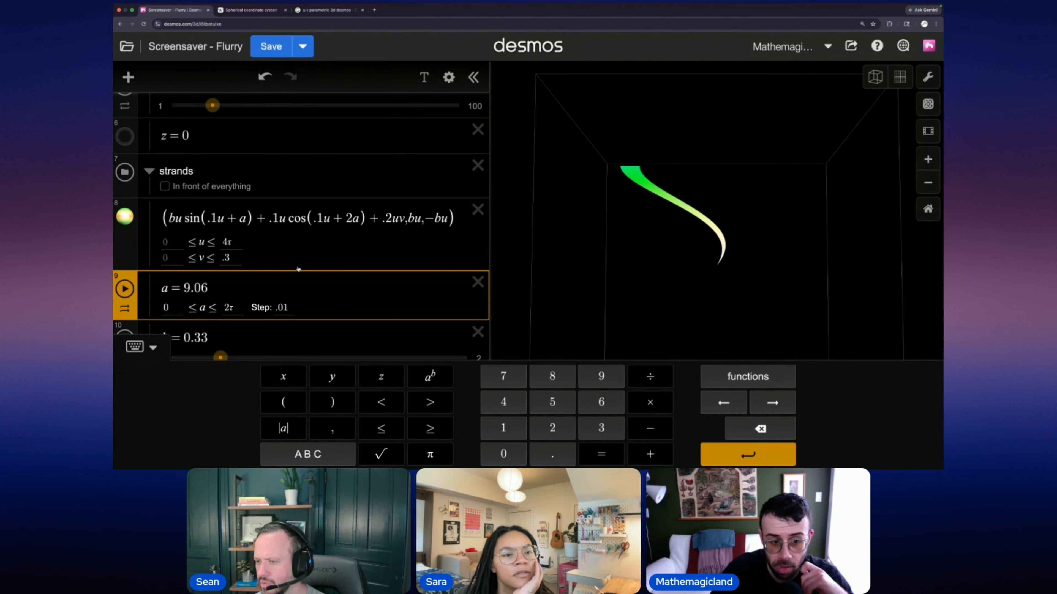
# Step: Change the 20a term in the c₁ hue to 20 sin a
pyautogui.scroll(10, 298, 269)
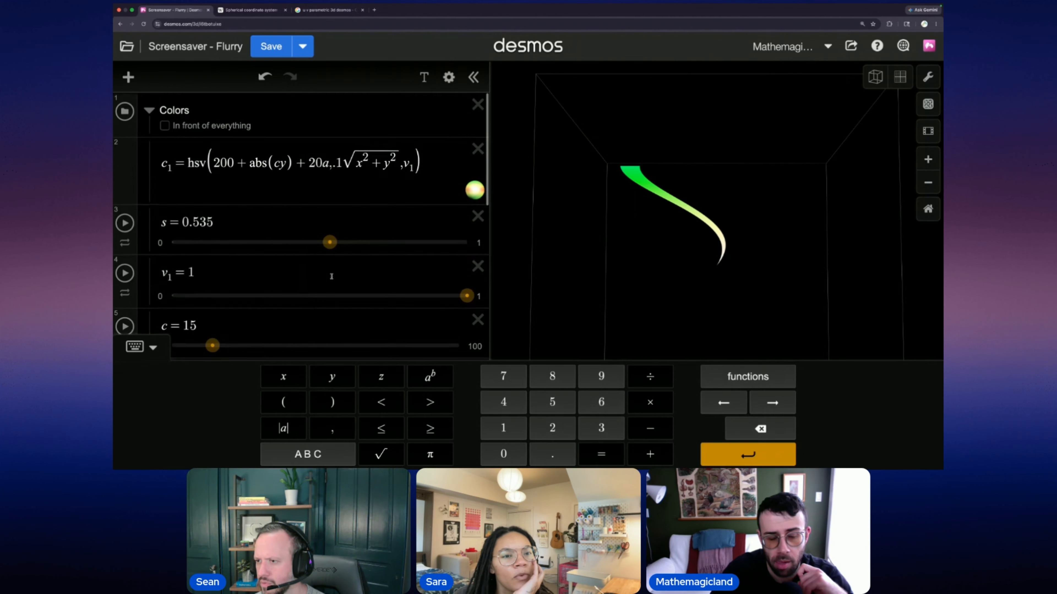
pyautogui.click(355, 164)
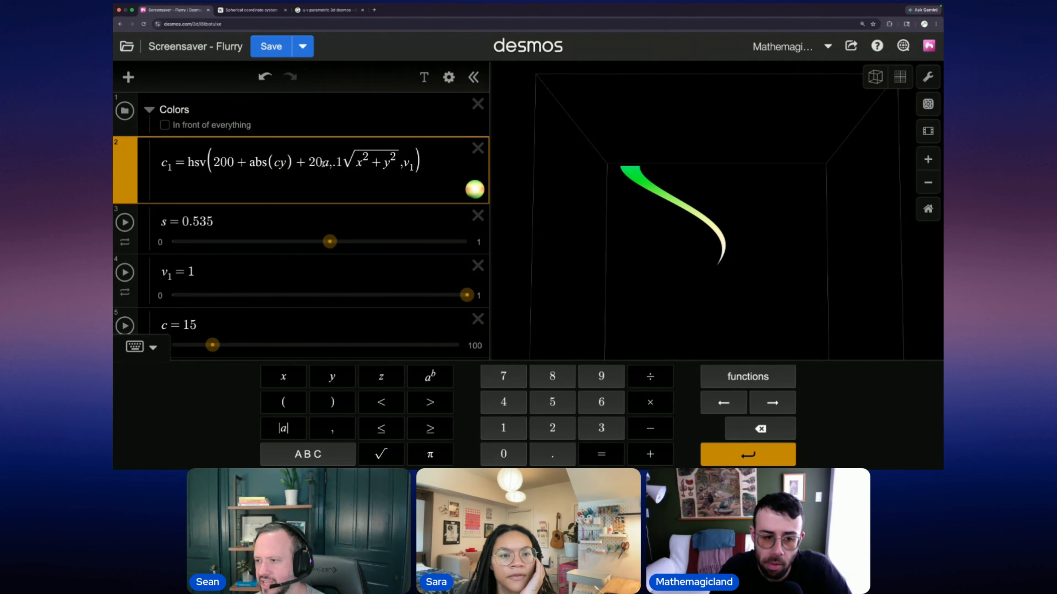
pyautogui.write('sin')
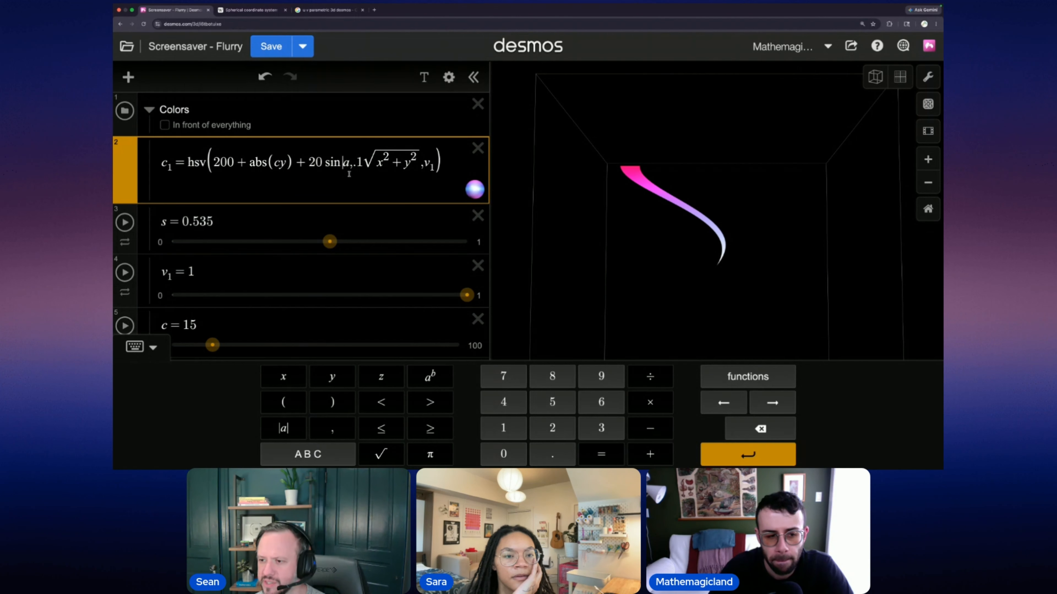
# Step: Set the a slider's step to .001 and play it briefly before pausing it
pyautogui.click(126, 115)
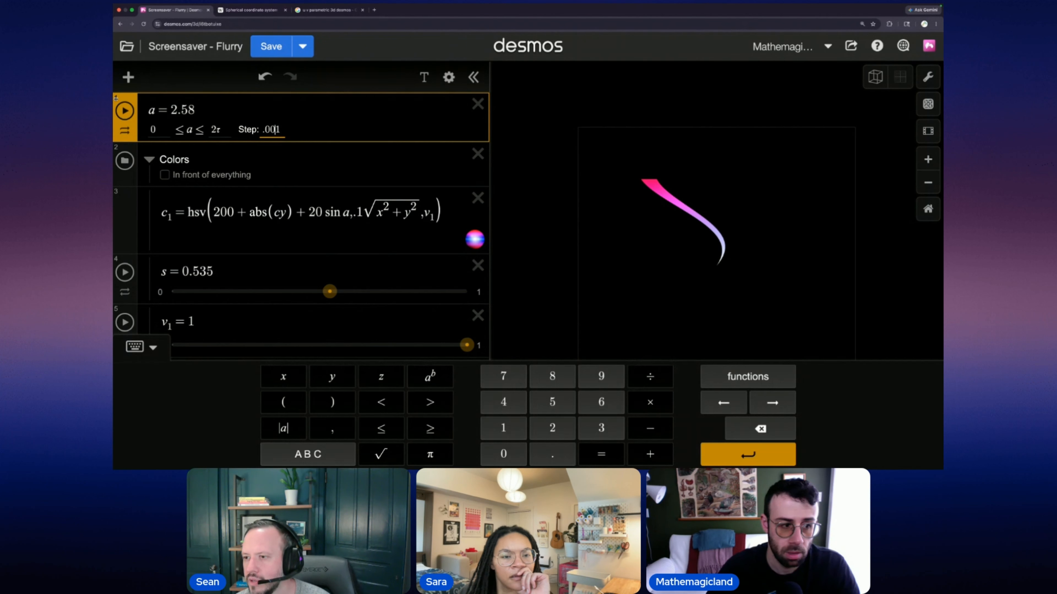
pyautogui.click(123, 113)
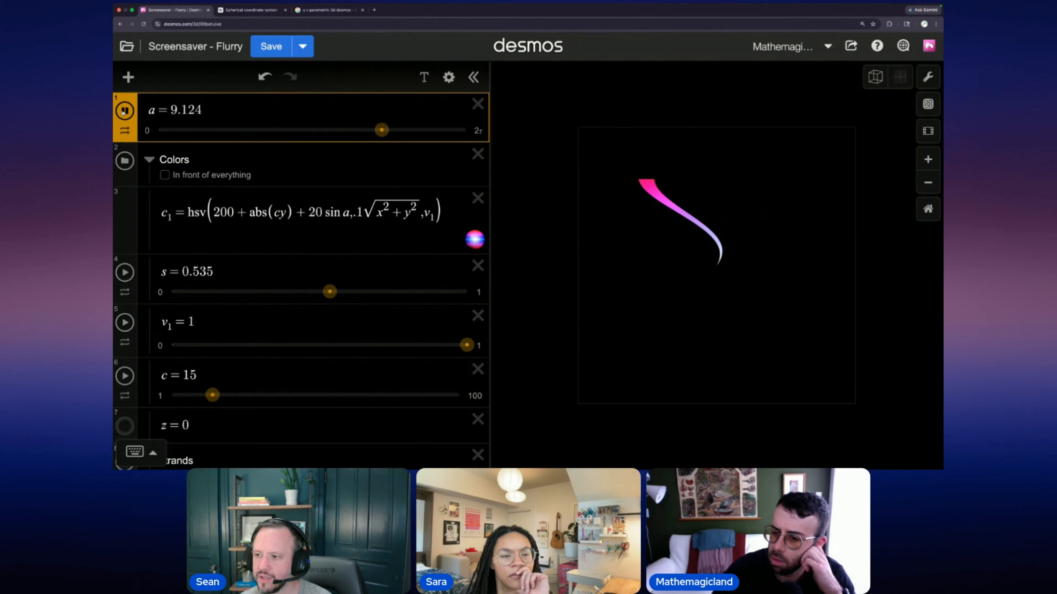
pyautogui.click(124, 111)
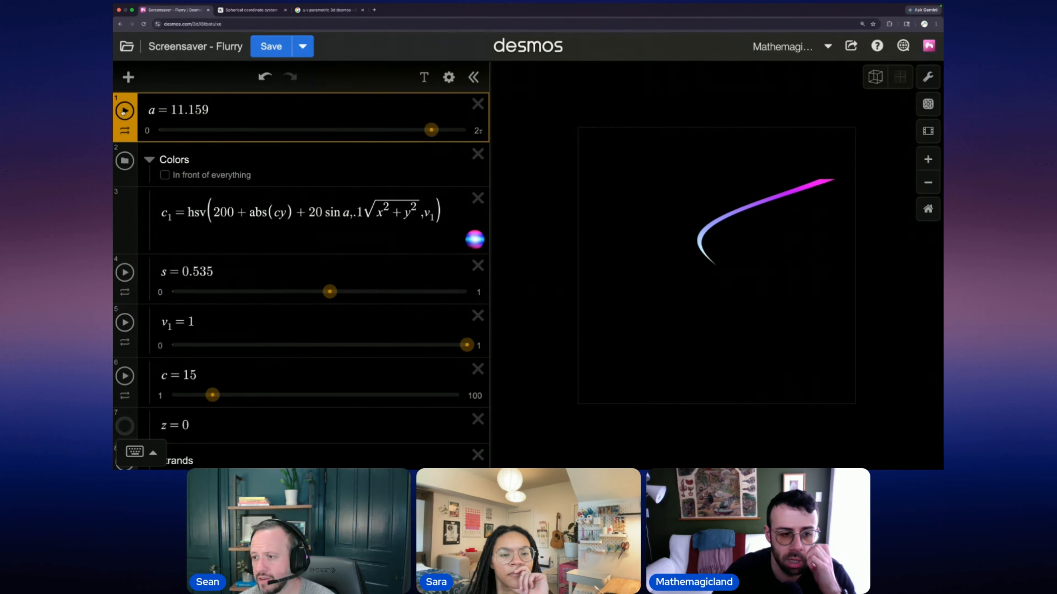
# Step: Collapse the Colors folder and move it below the Center Point folder, and duplicate the strand surface twice
pyautogui.click(150, 160)
pyautogui.moveTo(134, 181); pyautogui.dragTo(163, 366)
pyautogui.click(179, 344)
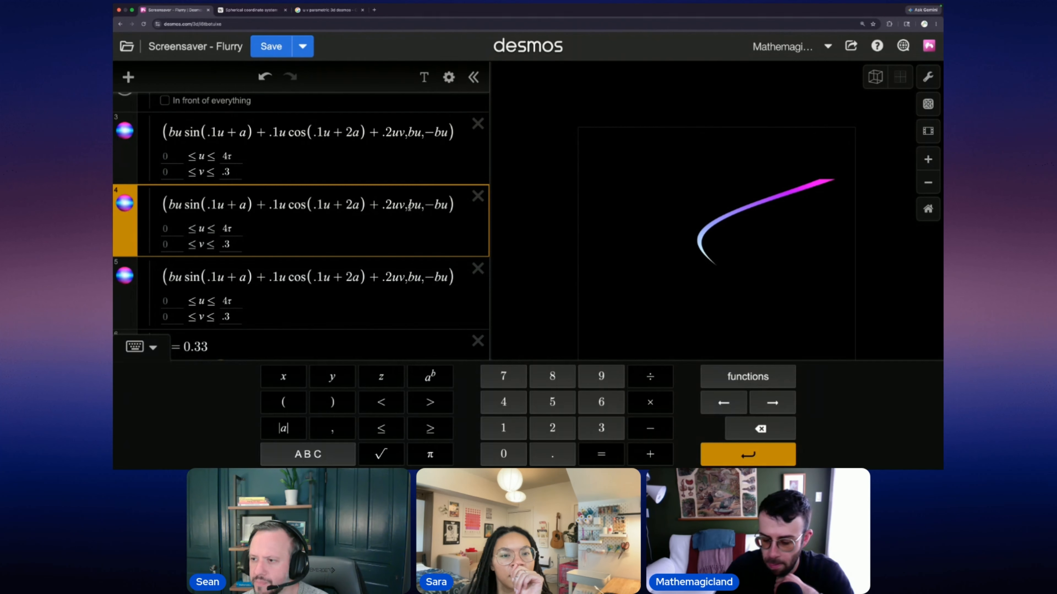
# Step: Change the y component of the second strand to −bu and play the a slider briefly before pausing it
pyautogui.write('-')
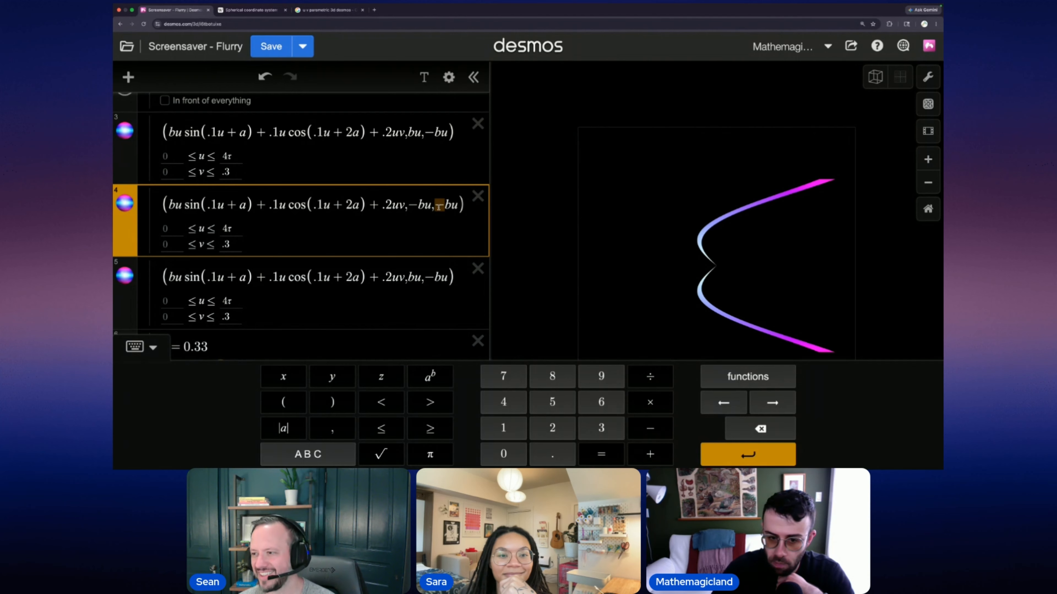
pyautogui.click(444, 207)
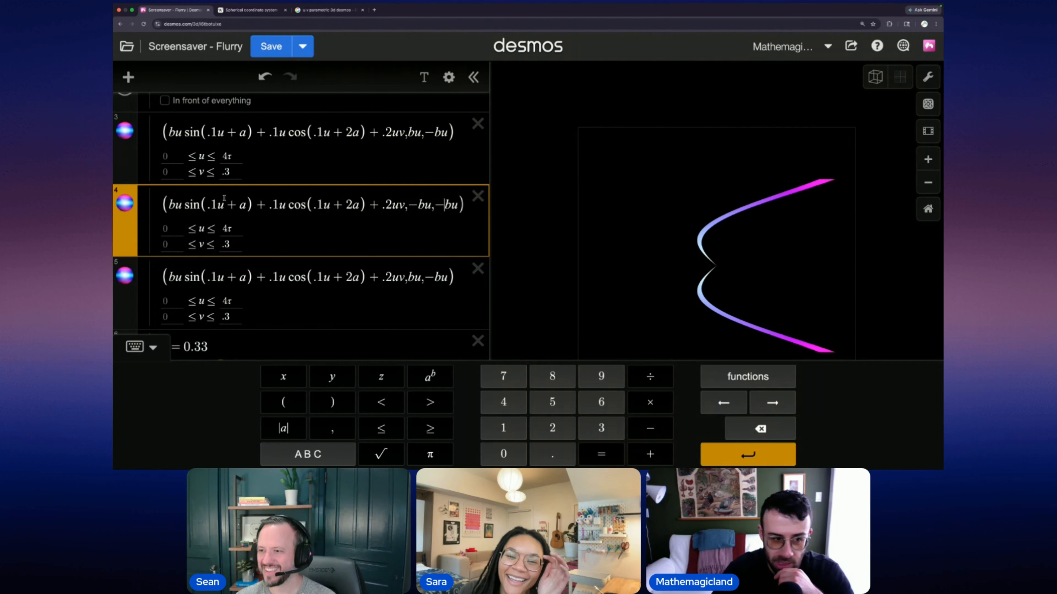
pyautogui.scroll(3, 136, 116)
pyautogui.click(126, 111)
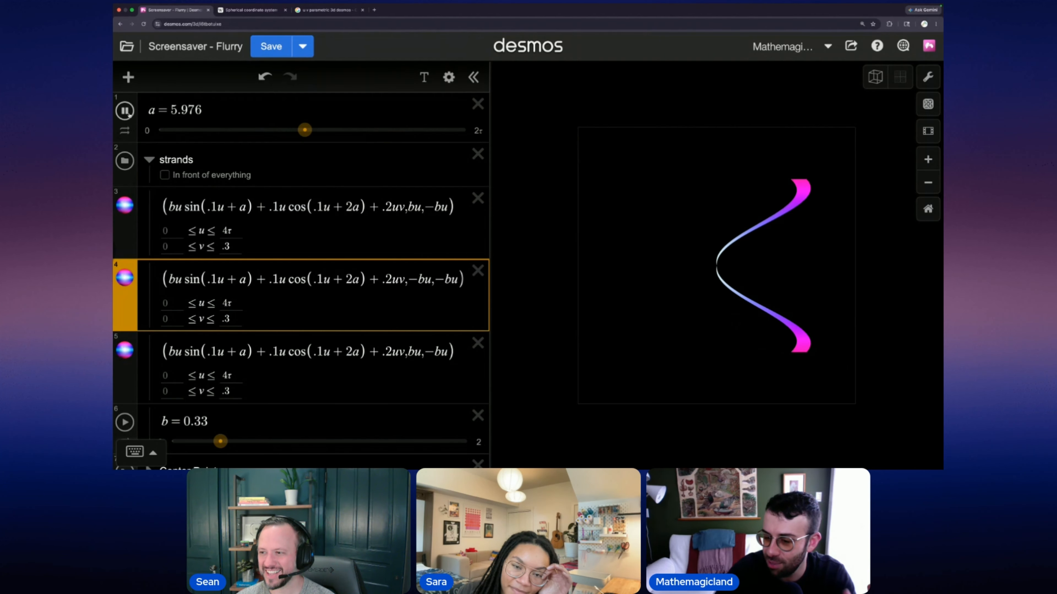
pyautogui.click(127, 112)
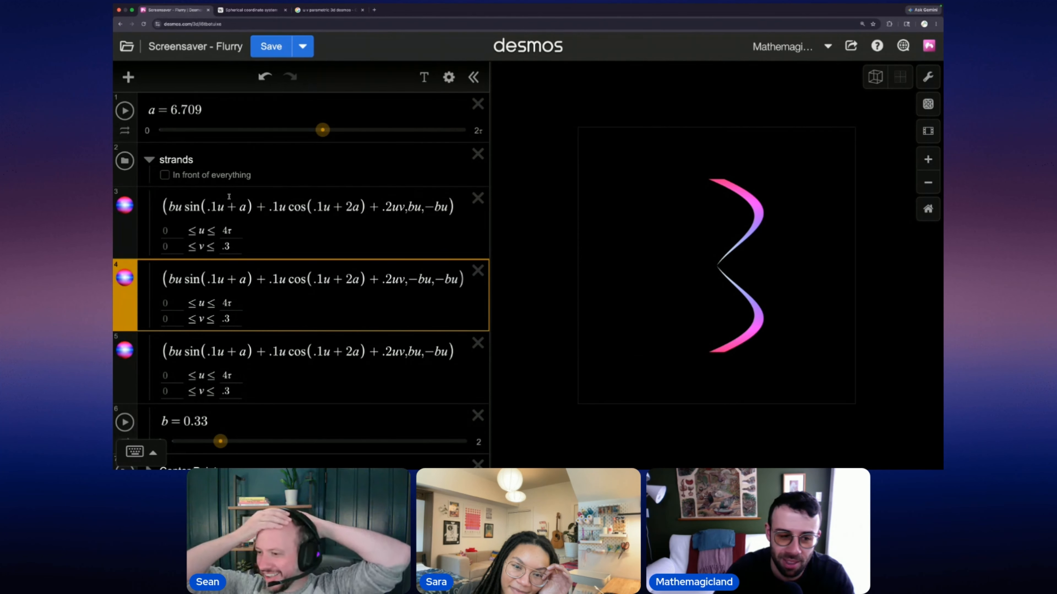
# Step: Change the third strand's x component to −(bu sin(.1u + a) + .1u cos(.1u + 2a)) + .2uv and play the a slider
pyautogui.click(361, 325)
pyautogui.write('(')
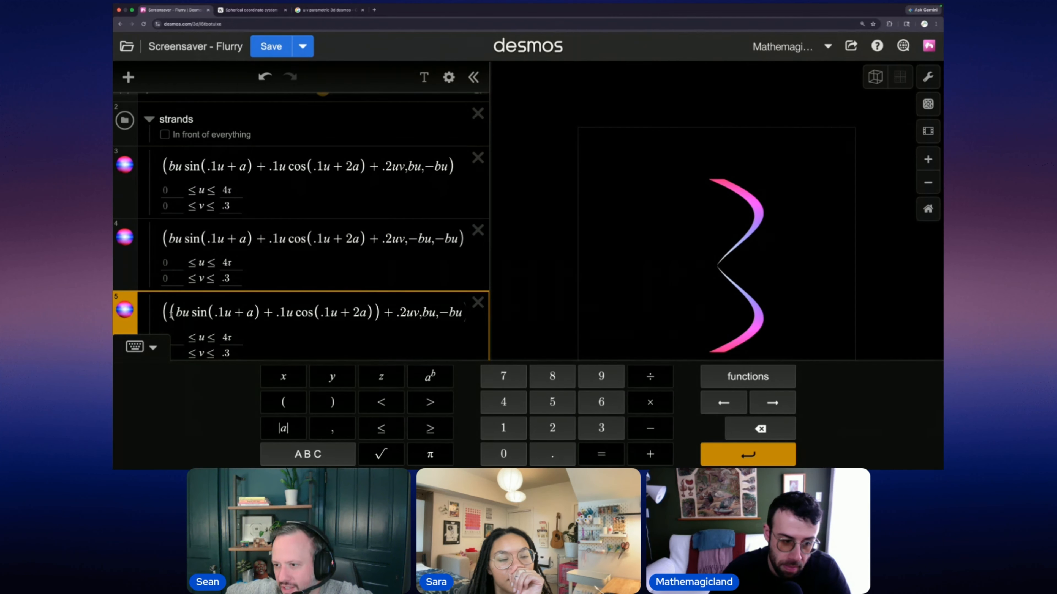
pyautogui.write('-')
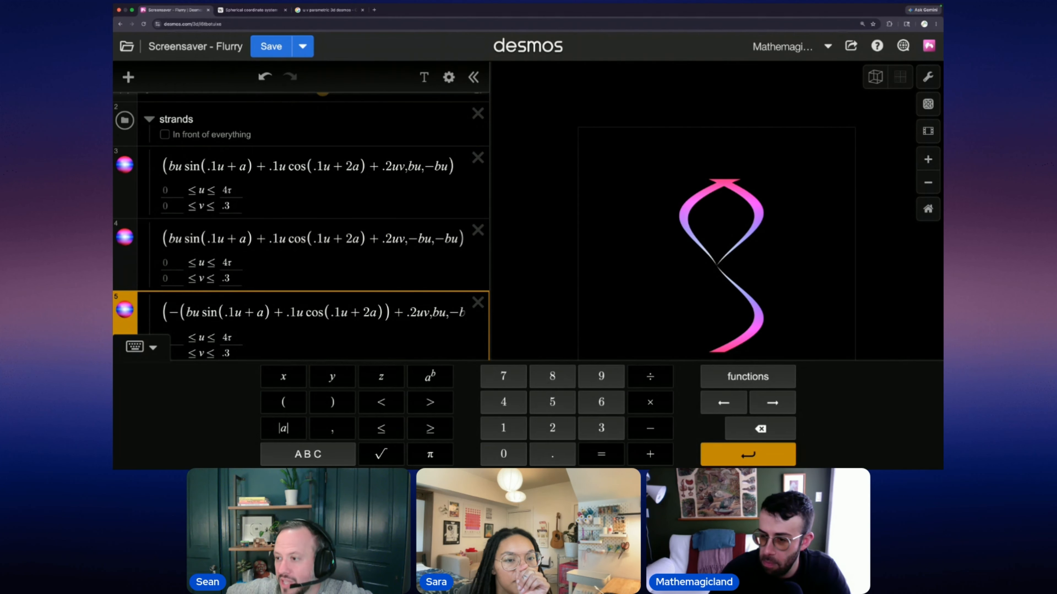
pyautogui.scroll(2, 140, 166)
pyautogui.click(125, 110)
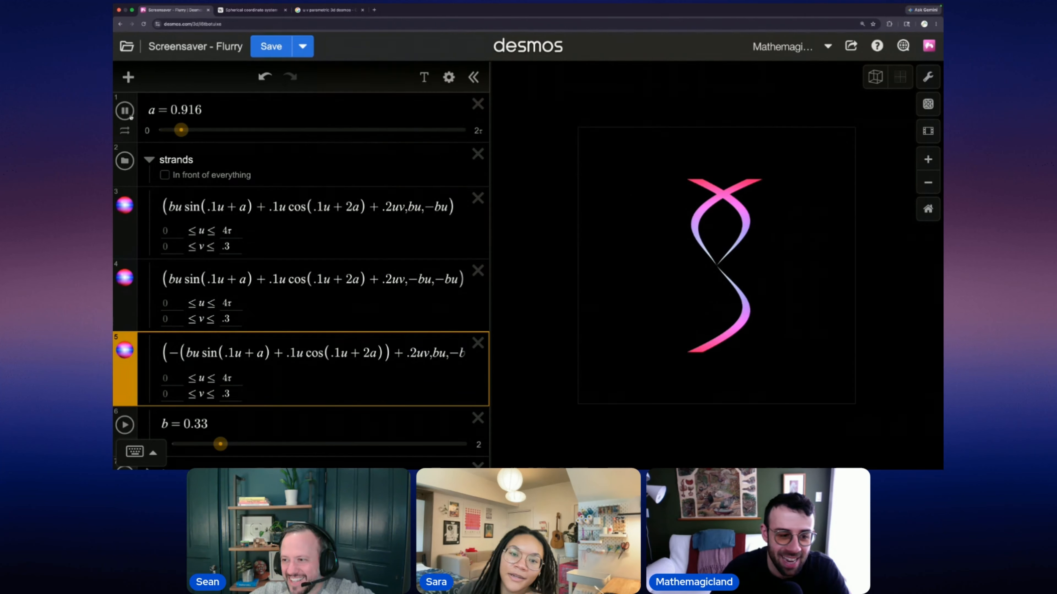
# Step: Duplicate the third strand with the copy's y component set to −bu, and pause the a slider
pyautogui.click(412, 208)
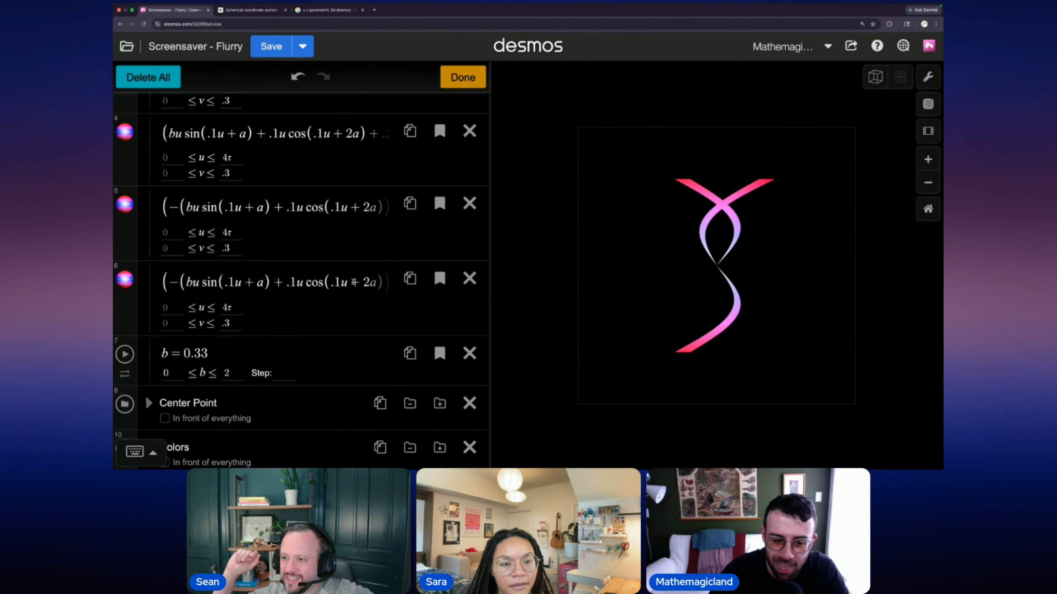
pyautogui.click(354, 282)
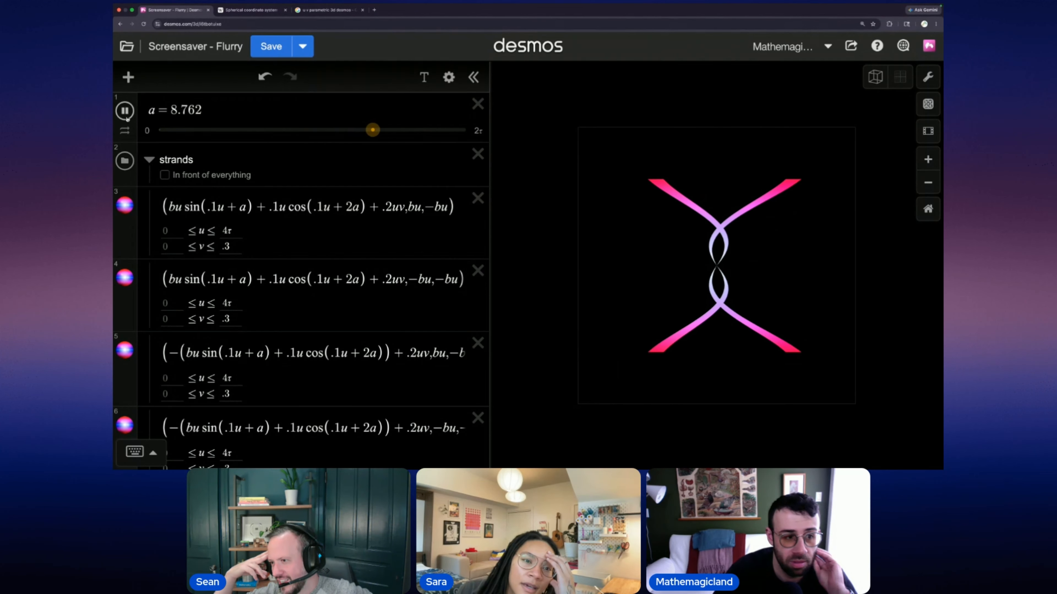
pyautogui.click(125, 130)
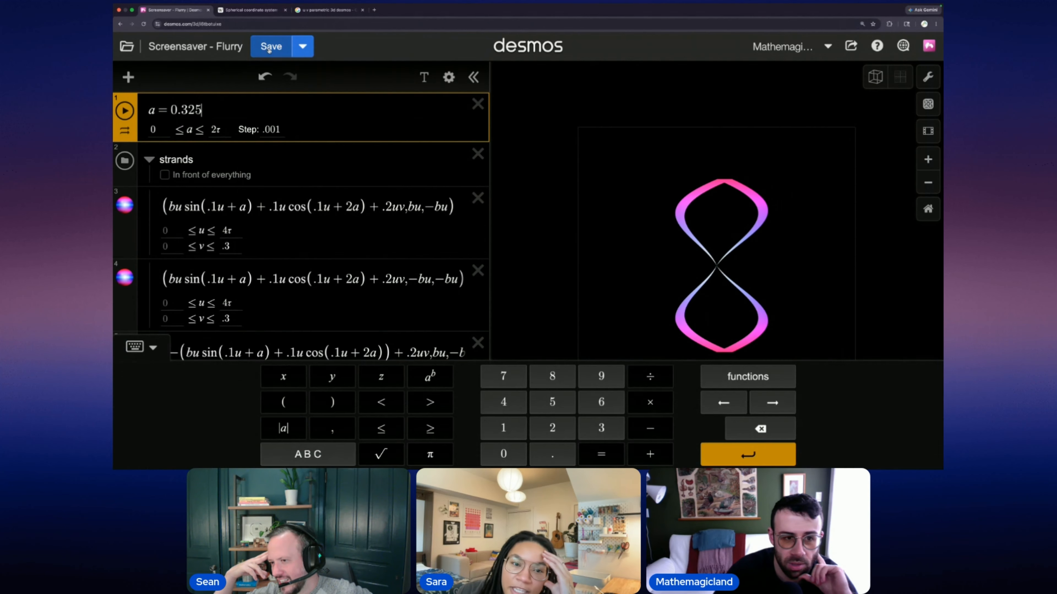
# Step: Save the graph and expand the Colors folder
pyautogui.click(270, 47)
pyautogui.scroll(-5, 285, 311)
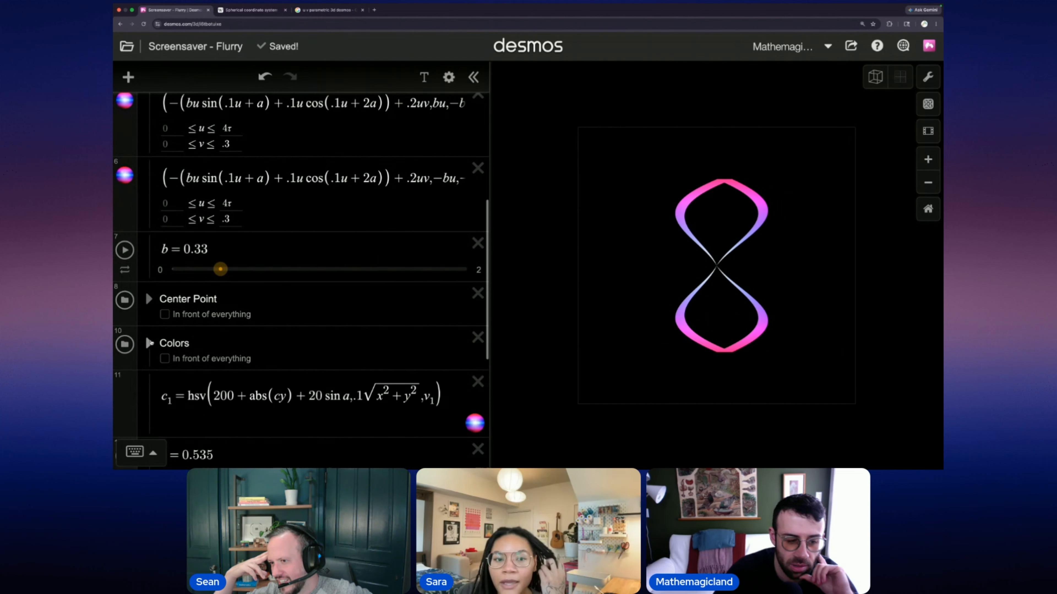
pyautogui.click(150, 342)
pyautogui.scroll(-3, 206, 321)
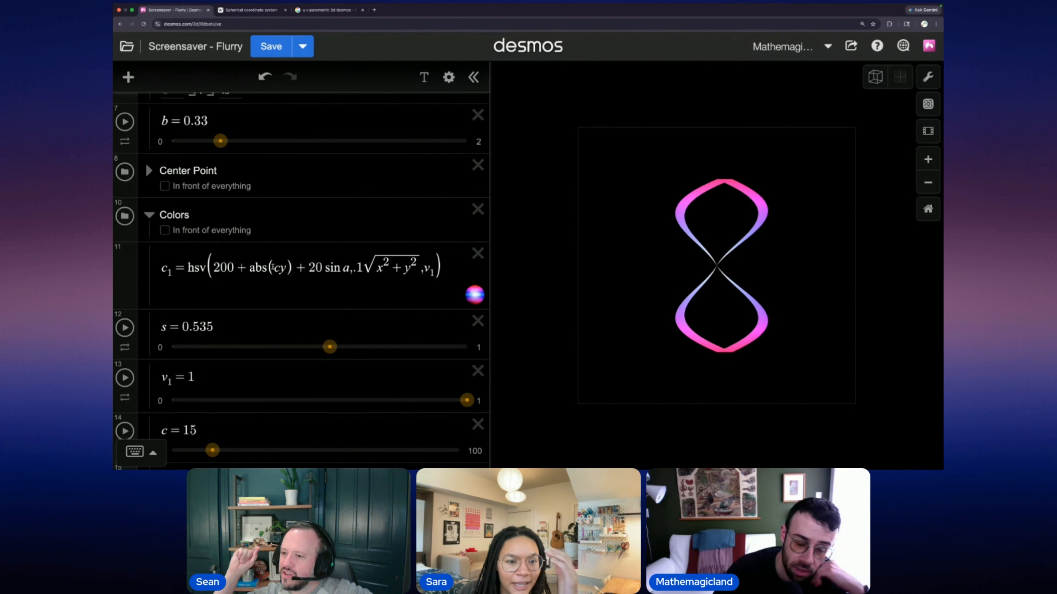
# Step: Remove the abs function from the c₁ hue, leaving the plain term cy
pyautogui.click(251, 267)
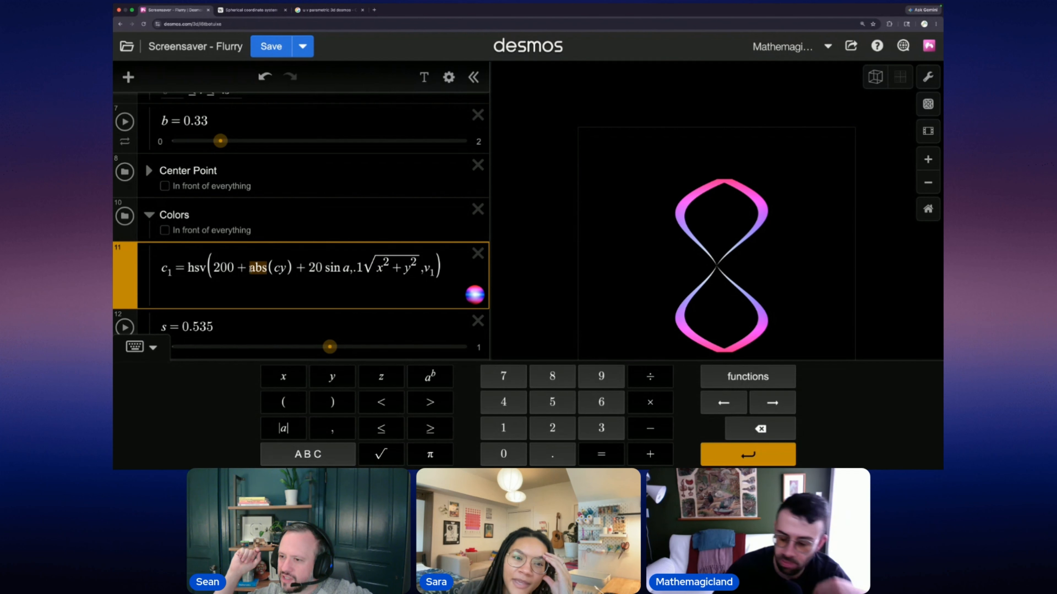
pyautogui.press('BackSpace')
pyautogui.press('BackSpace')
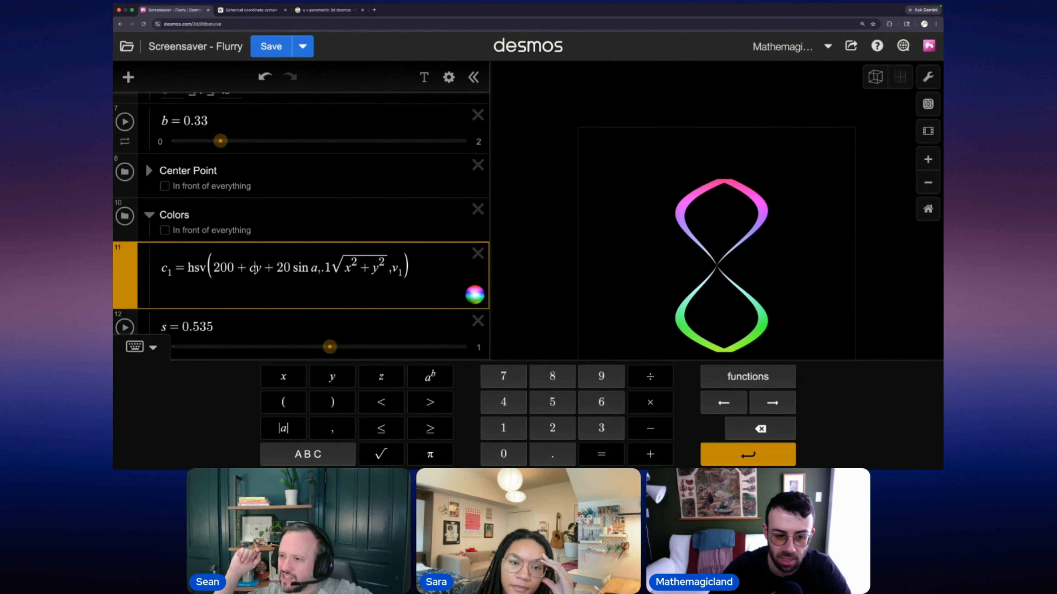
pyautogui.scroll(10, 324, 253)
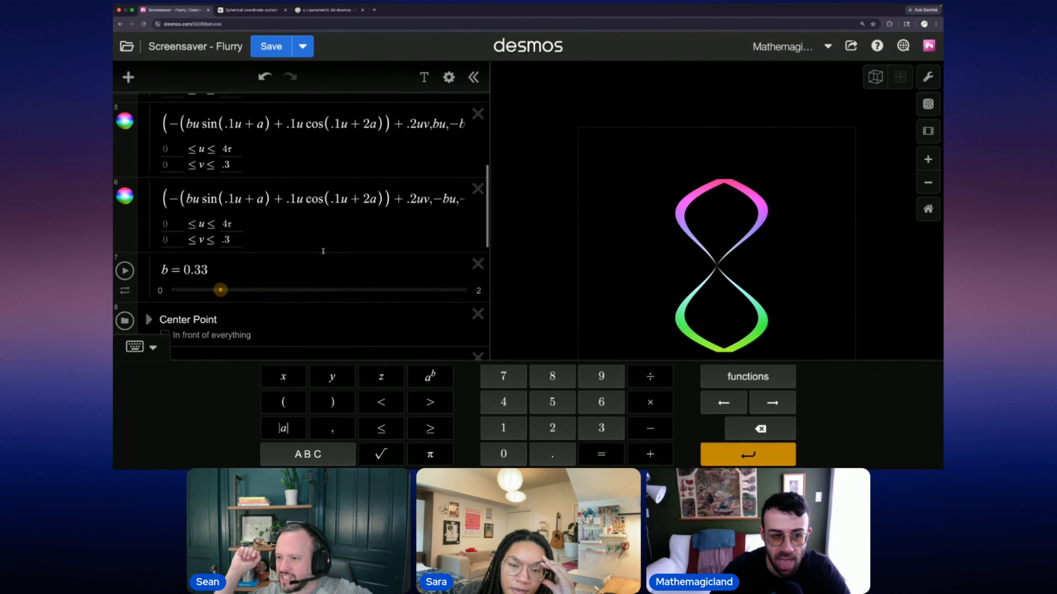
# Step: Play the a slider to preview the strands' motion and pause it
pyautogui.click(124, 111)
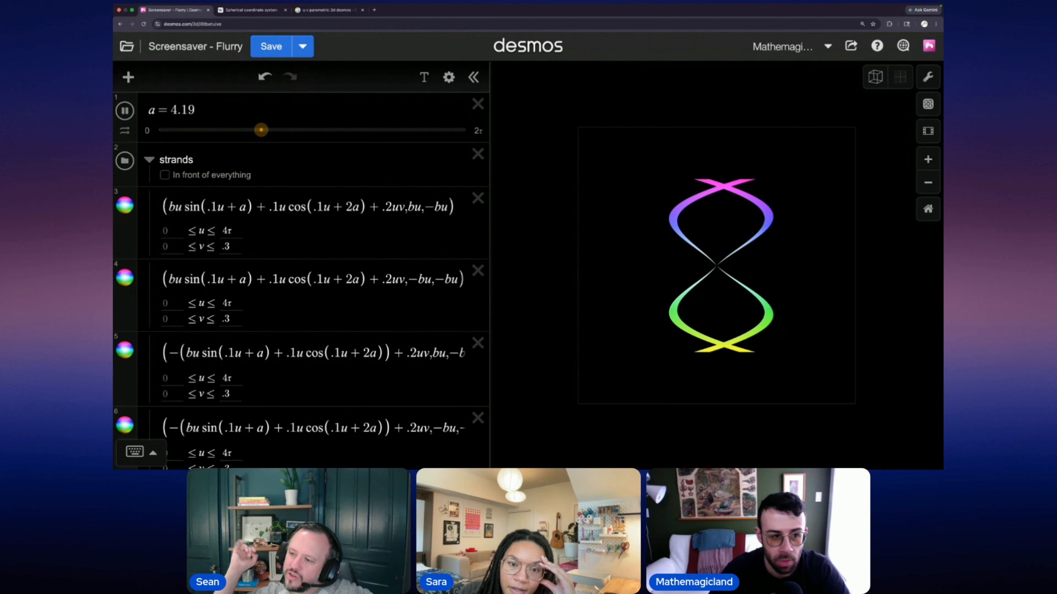
pyautogui.click(125, 130)
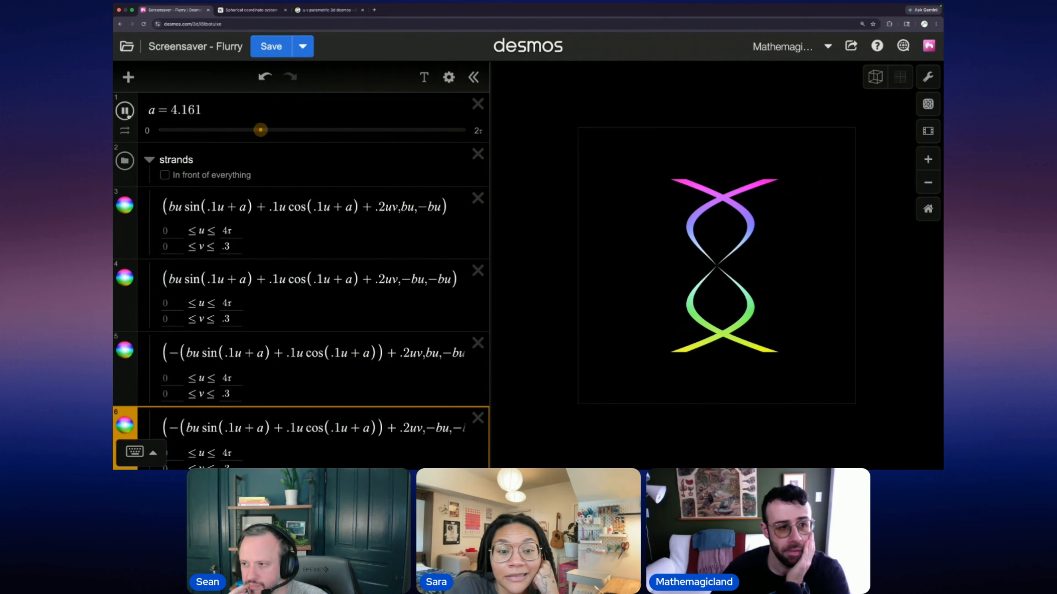
pyautogui.click(125, 110)
# Step: Set the first strand's z component to −.5bu
pyautogui.click(429, 207)
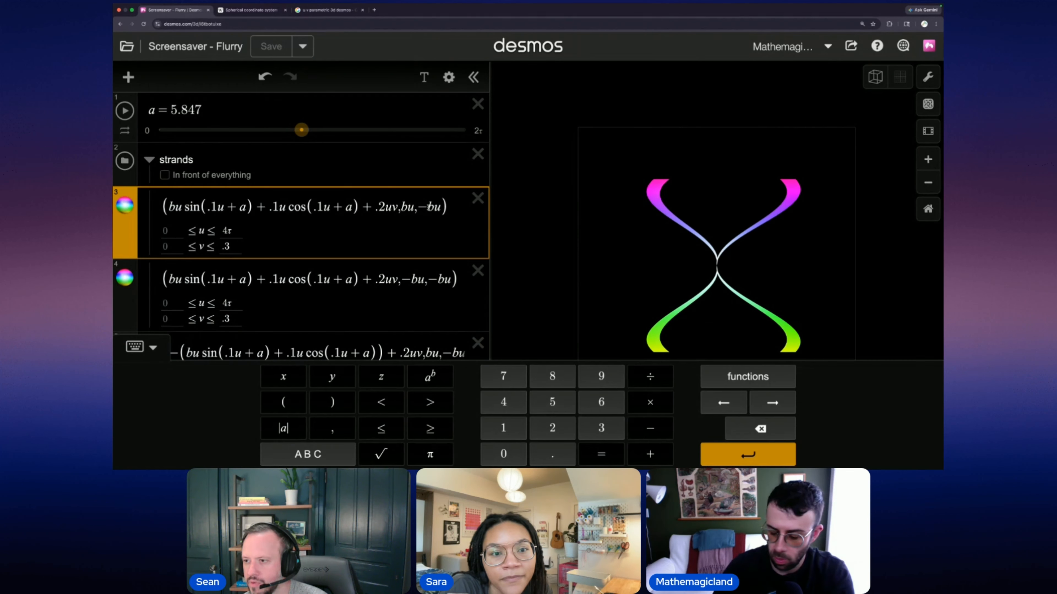
pyautogui.write('10')
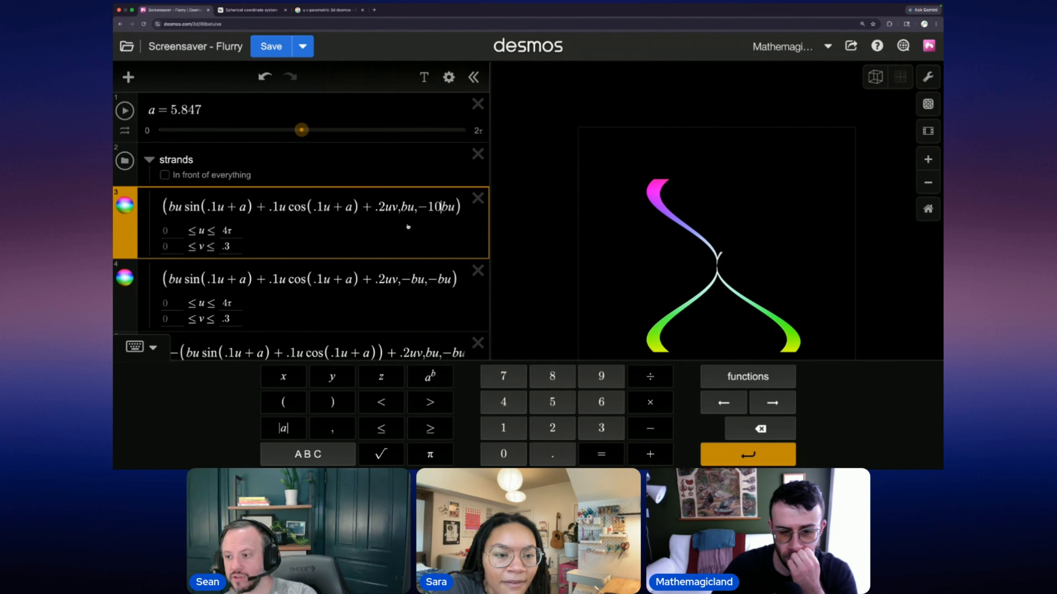
pyautogui.press('BackSpace')
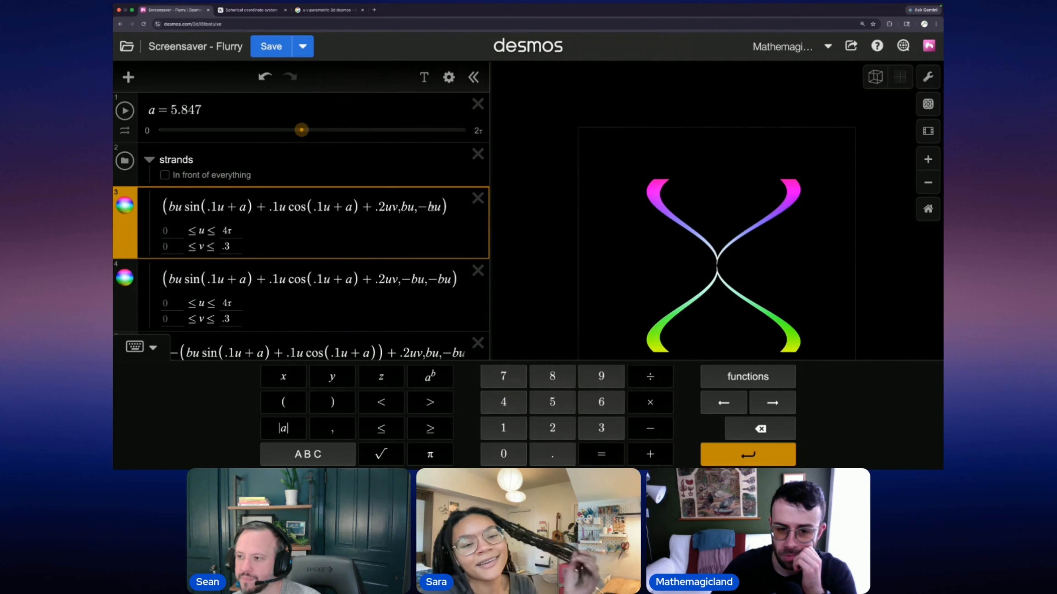
pyautogui.write('.5')
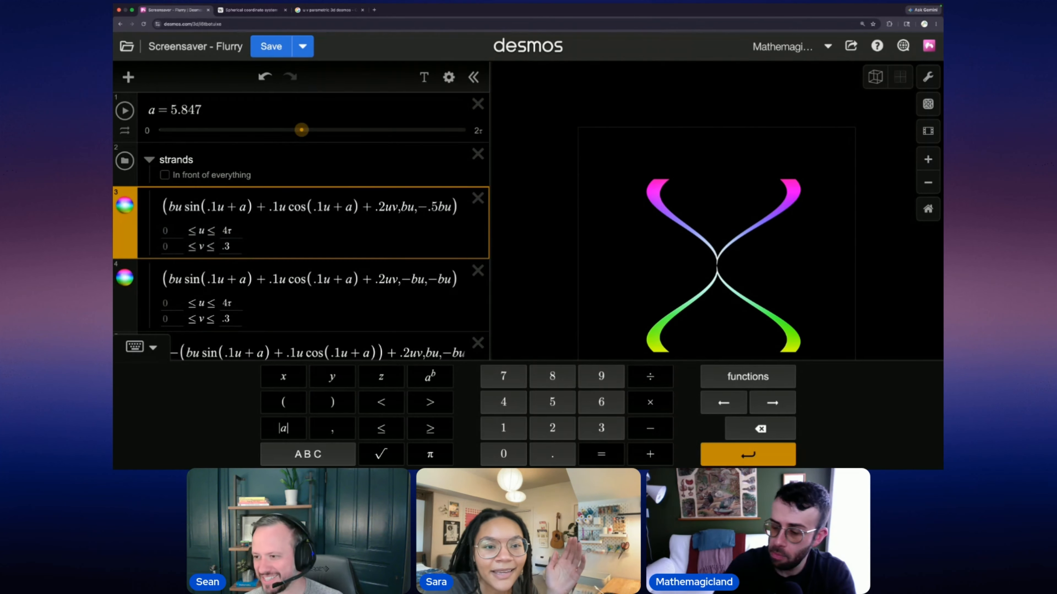
# Step: Set the third strand's z component to −.5bu as well
pyautogui.click(399, 163)
pyautogui.scroll(-1, 397, 196)
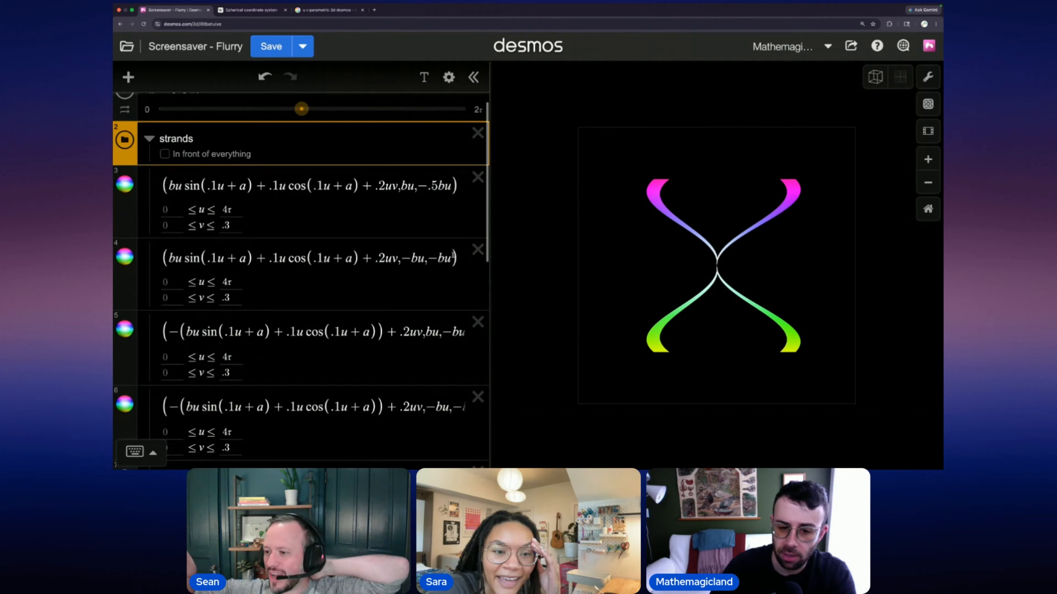
pyautogui.click(439, 259)
pyautogui.click(454, 332)
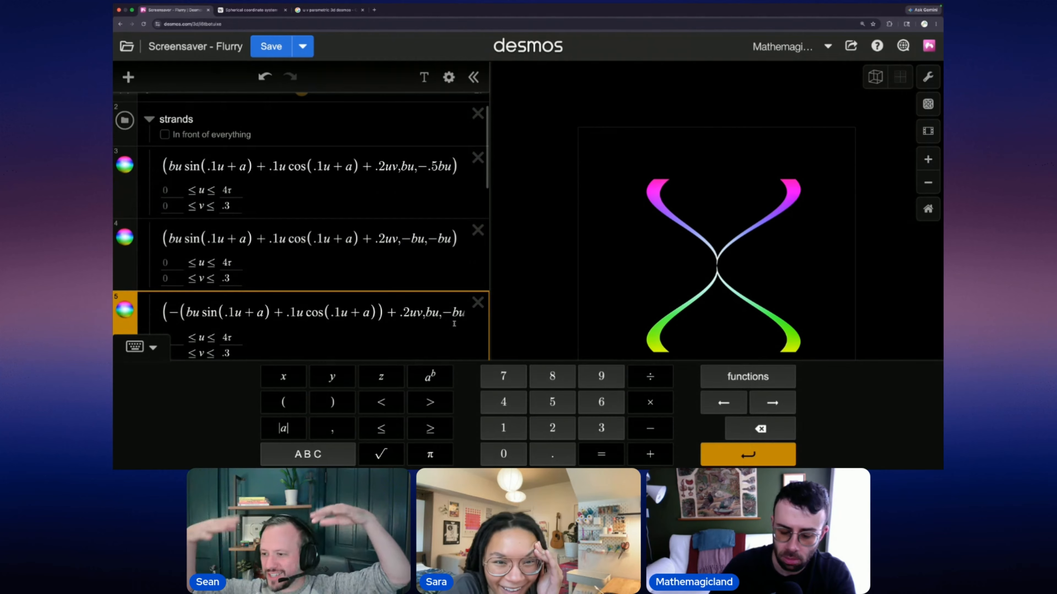
pyautogui.write('.5')
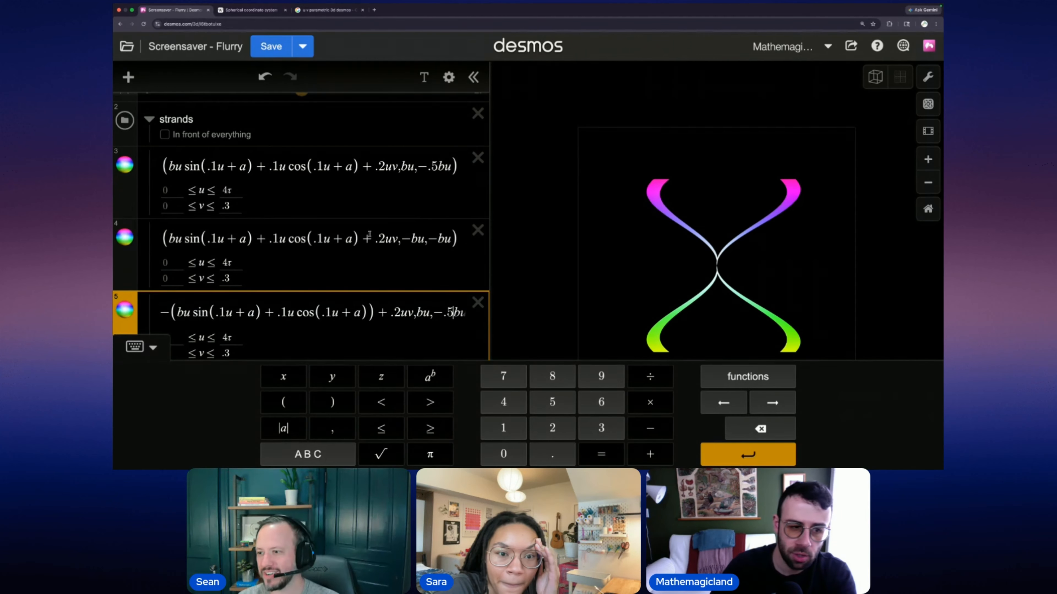
# Step: Add the term 20z to the hue of the c₁ hsv color, making it 200 + cy + 20 sin a + 20z
pyautogui.scroll(2, 372, 236)
pyautogui.scroll(-14, 371, 236)
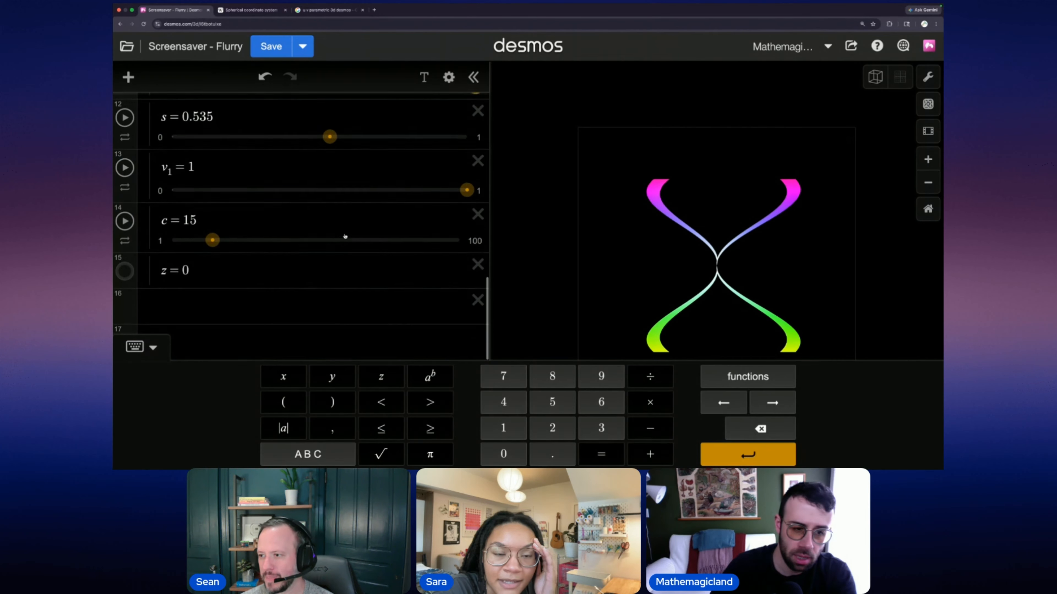
pyautogui.scroll(4, 342, 236)
pyautogui.moveTo(403, 215); pyautogui.dragTo(391, 211)
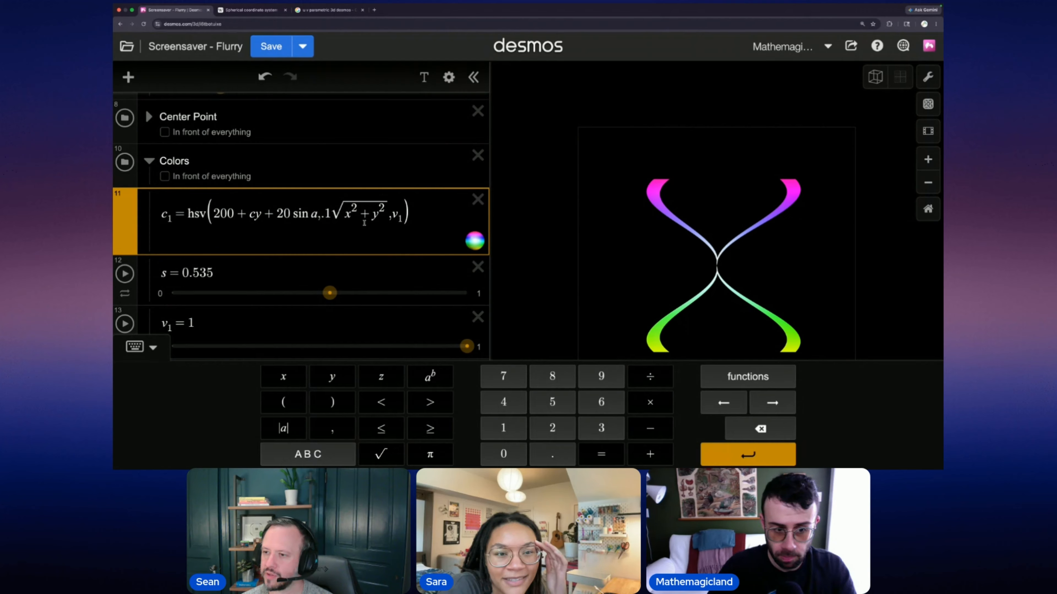
pyautogui.write('+20z')
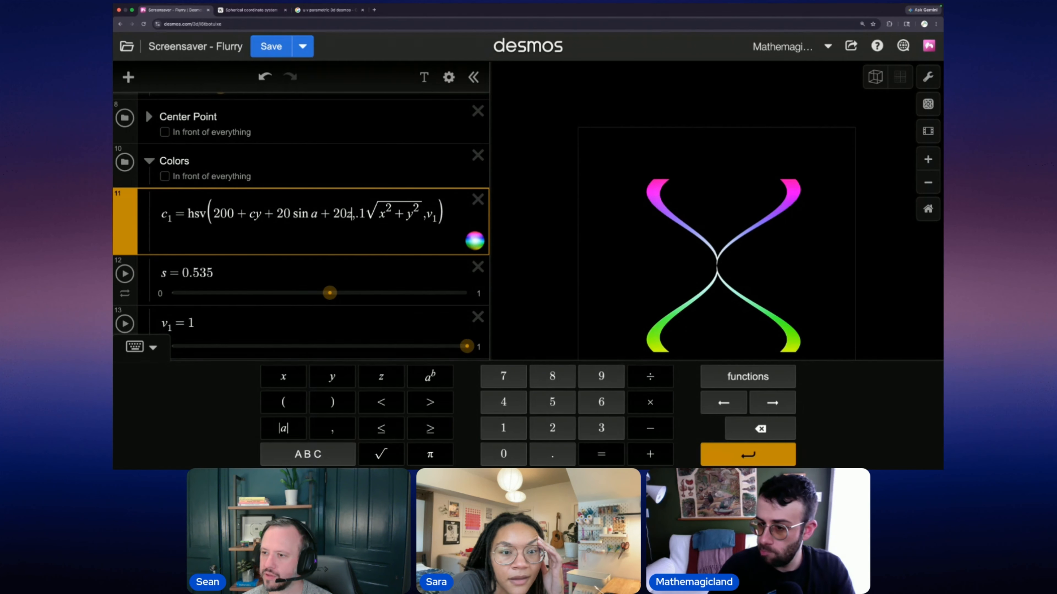
pyautogui.click(648, 281)
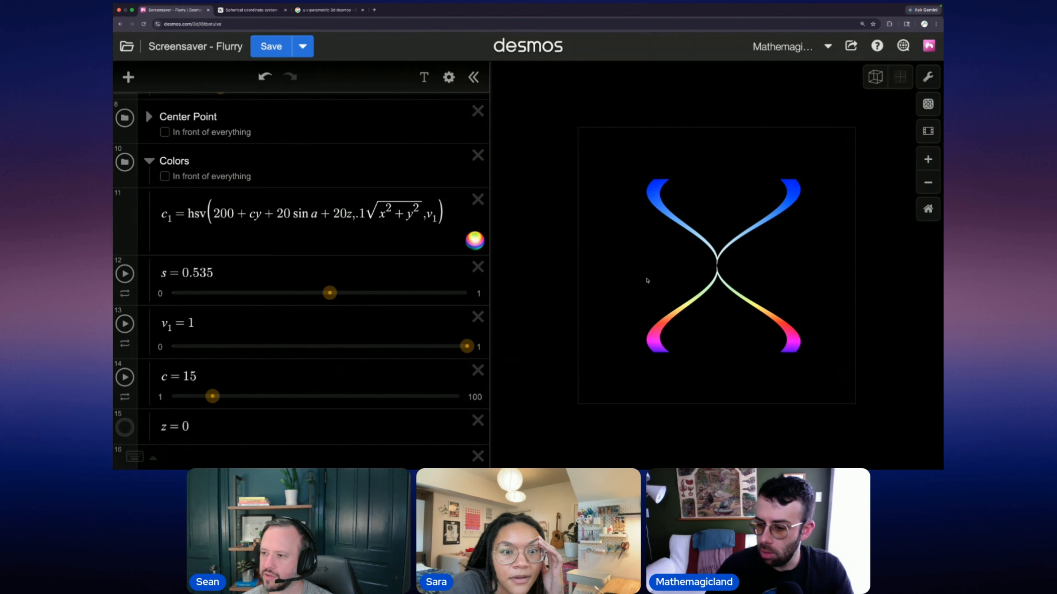
# Step: Change the z component of the second bottom strand to 2 − .5bu
pyautogui.scroll(8, 396, 213)
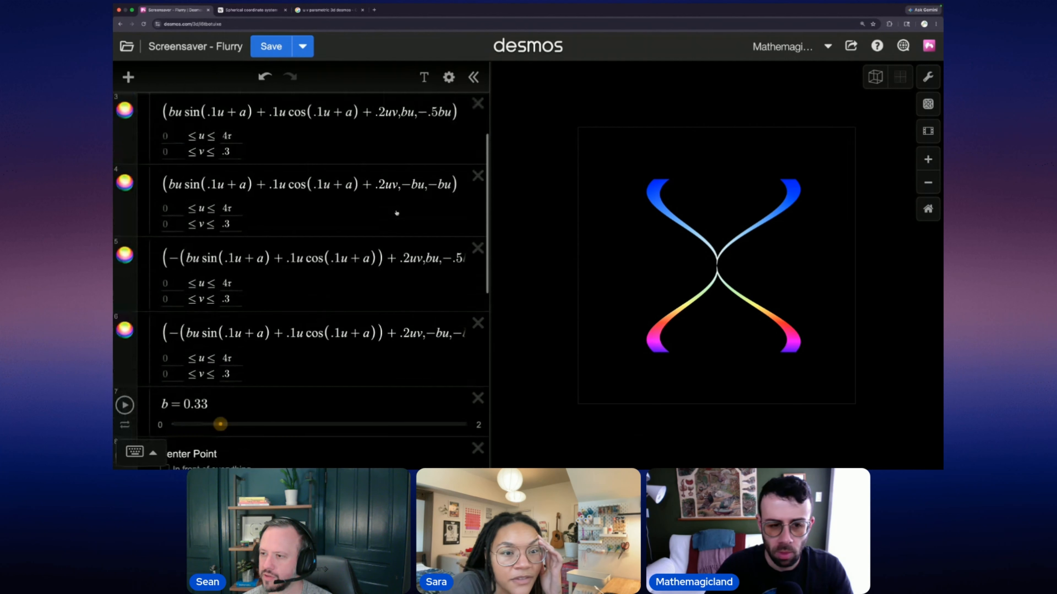
pyautogui.scroll(3, 396, 212)
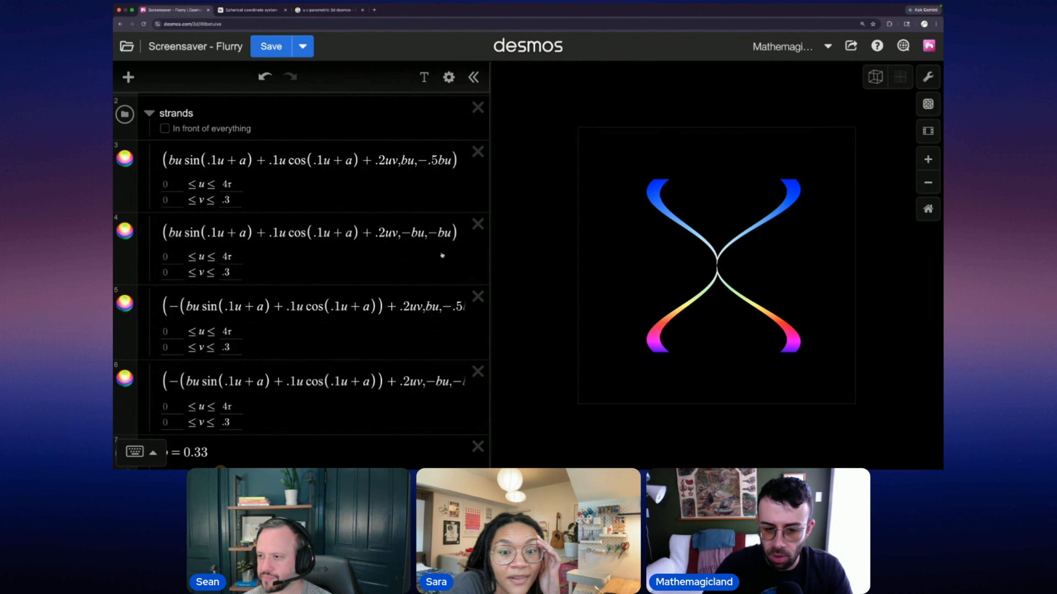
pyautogui.scroll(2, 437, 236)
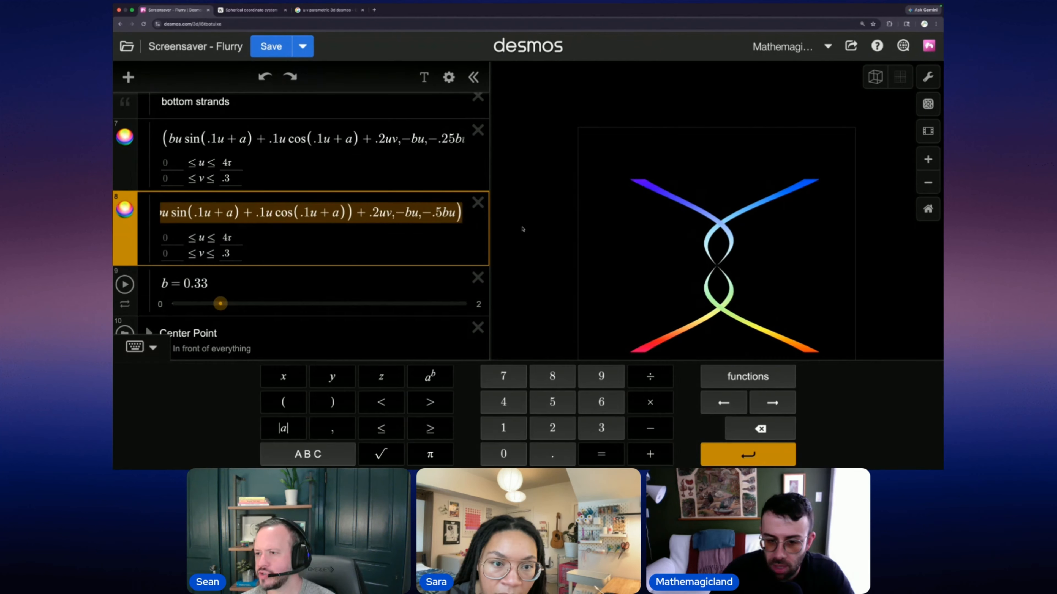
pyautogui.moveTo(443, 219); pyautogui.dragTo(436, 222)
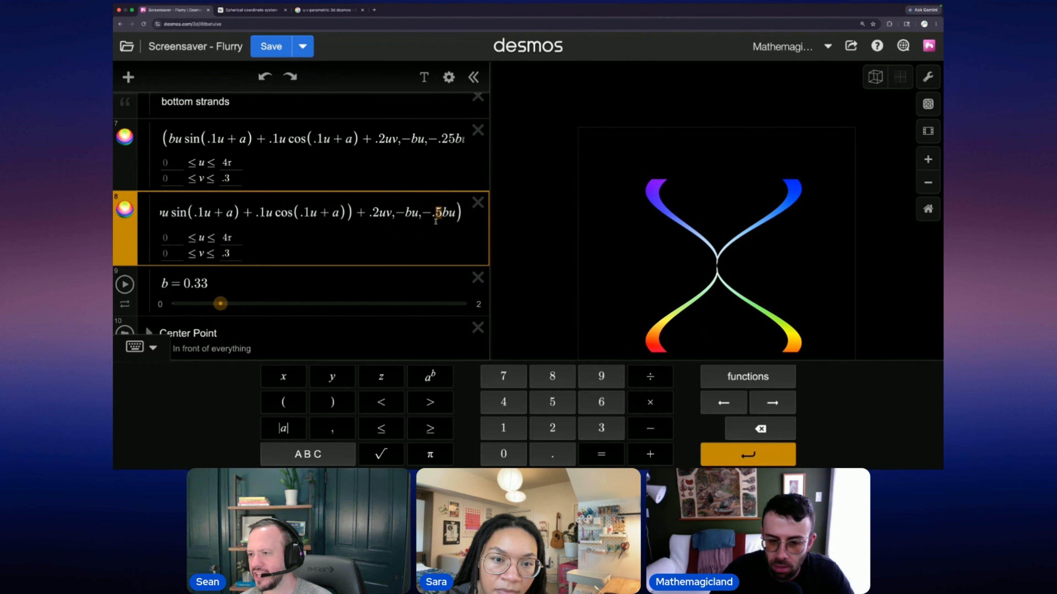
pyautogui.scroll(4, 435, 221)
pyautogui.scroll(3, 432, 223)
pyautogui.scroll(-12, 431, 225)
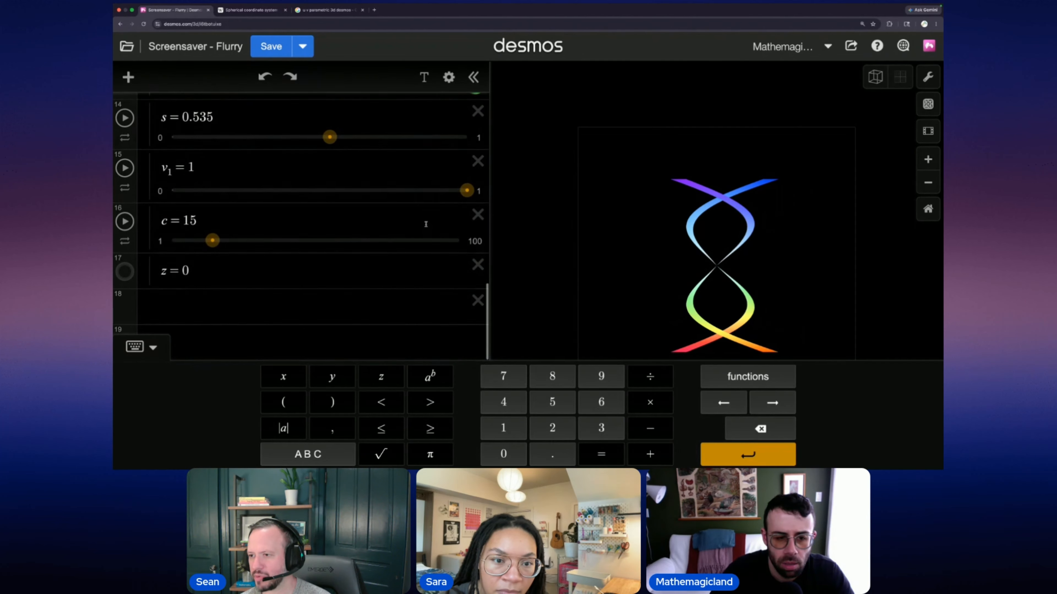
pyautogui.scroll(12, 426, 225)
pyautogui.click(424, 274)
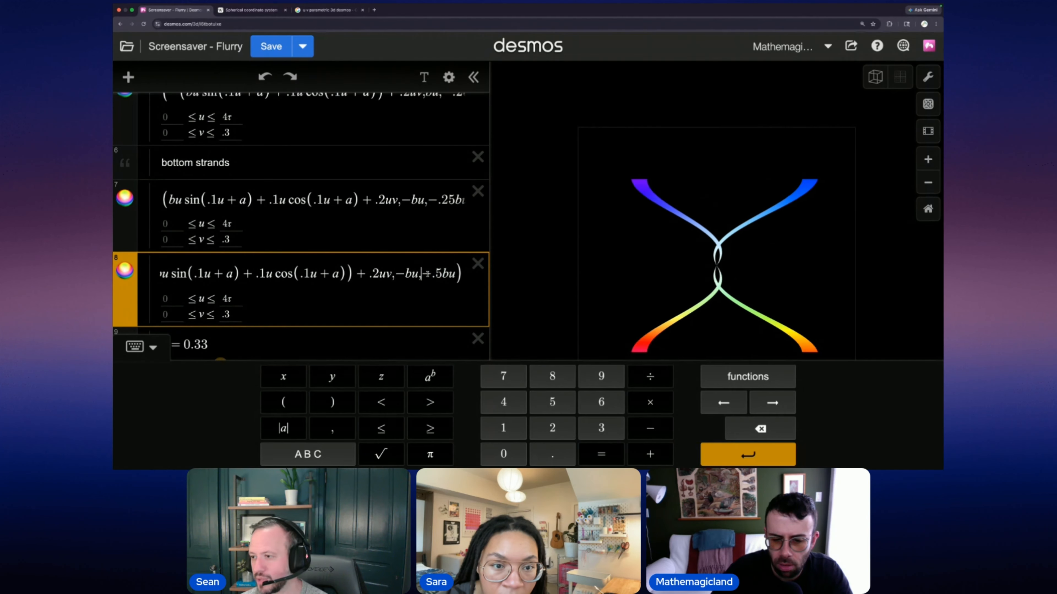
pyautogui.write('2−')
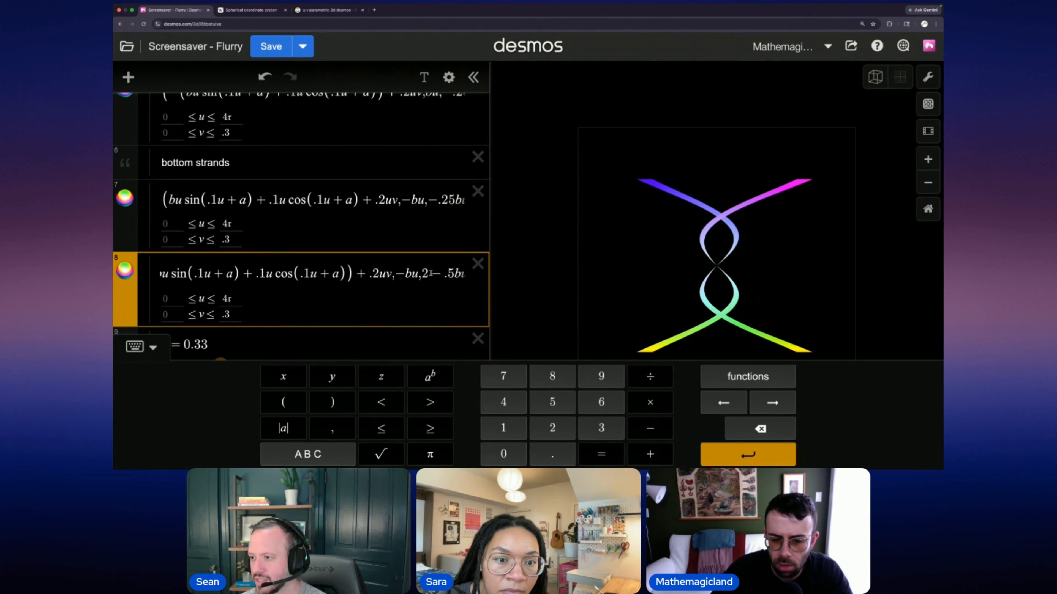
# Step: Try 20 as the constant in the second bottom strand's z component, and settle on 10 − .5bu
pyautogui.moveTo(422, 274); pyautogui.dragTo(445, 274)
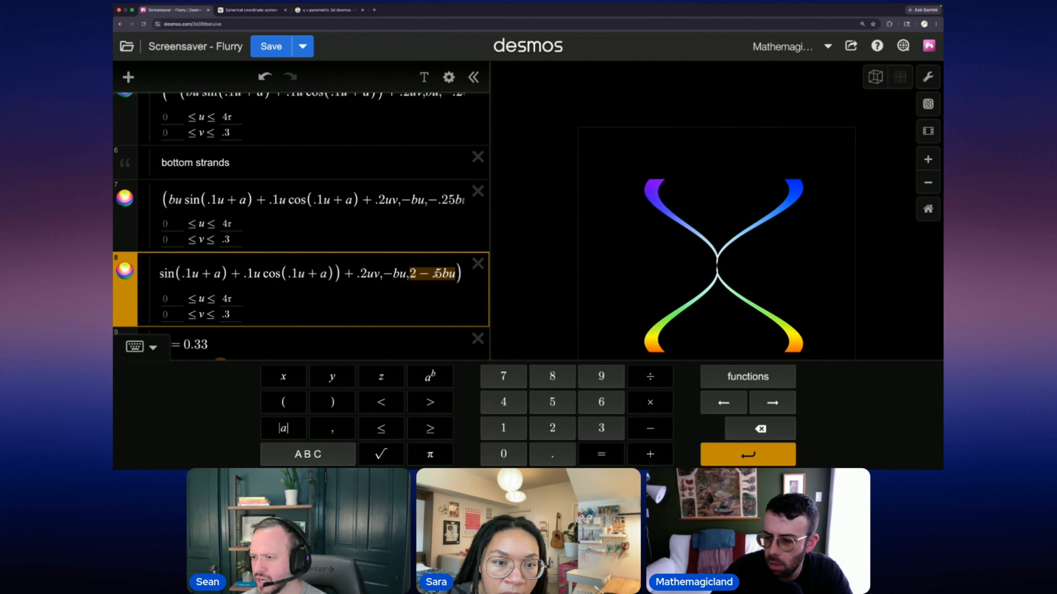
pyautogui.click(431, 273)
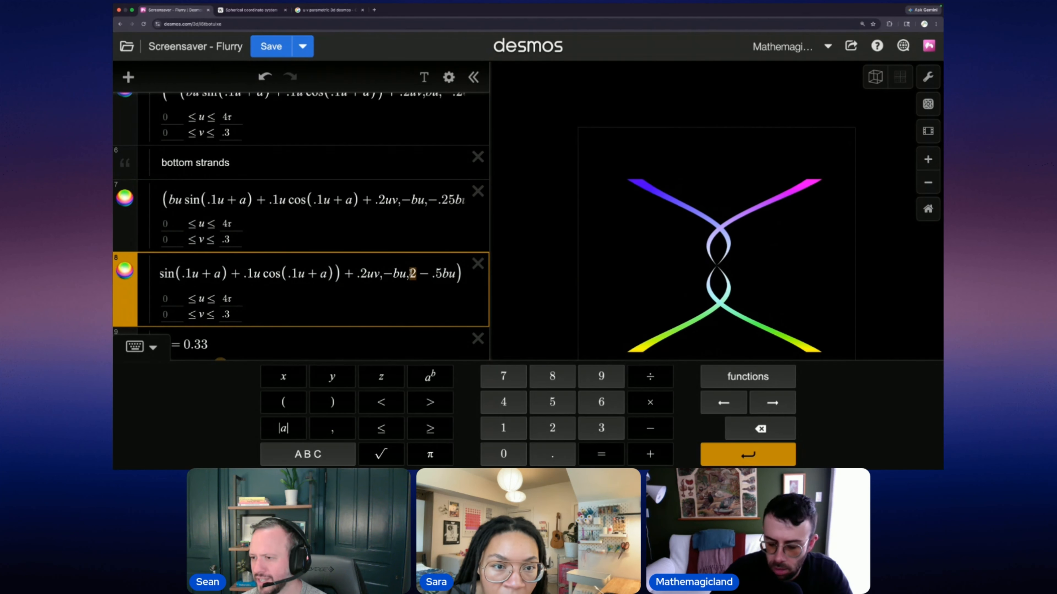
pyautogui.write('0')
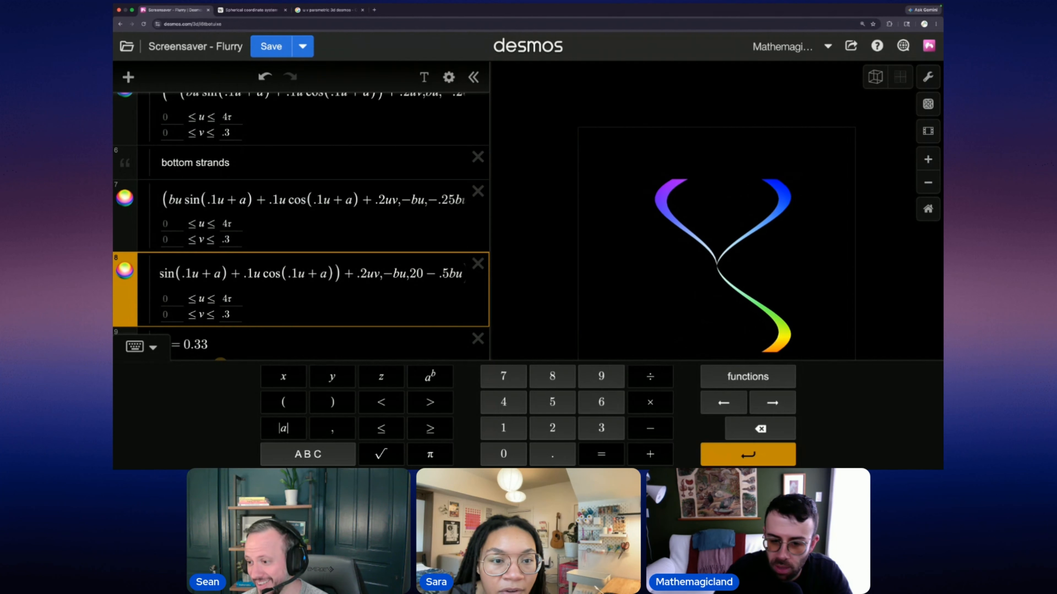
pyautogui.press('BackSpace')
pyautogui.press('BackSpace')
pyautogui.write('10')
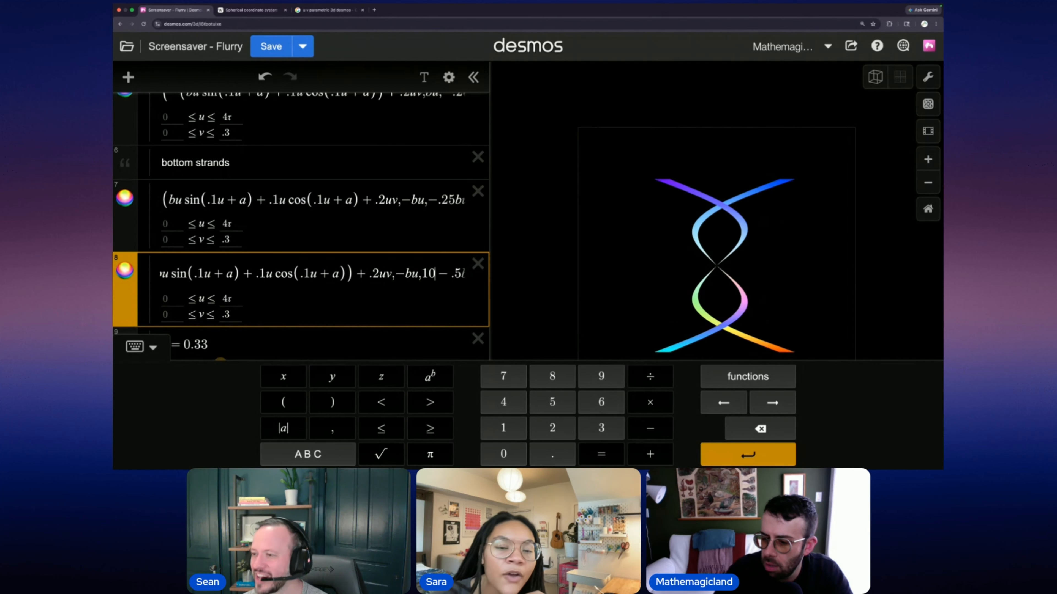
pyautogui.press('Right')
pyautogui.press('Right')
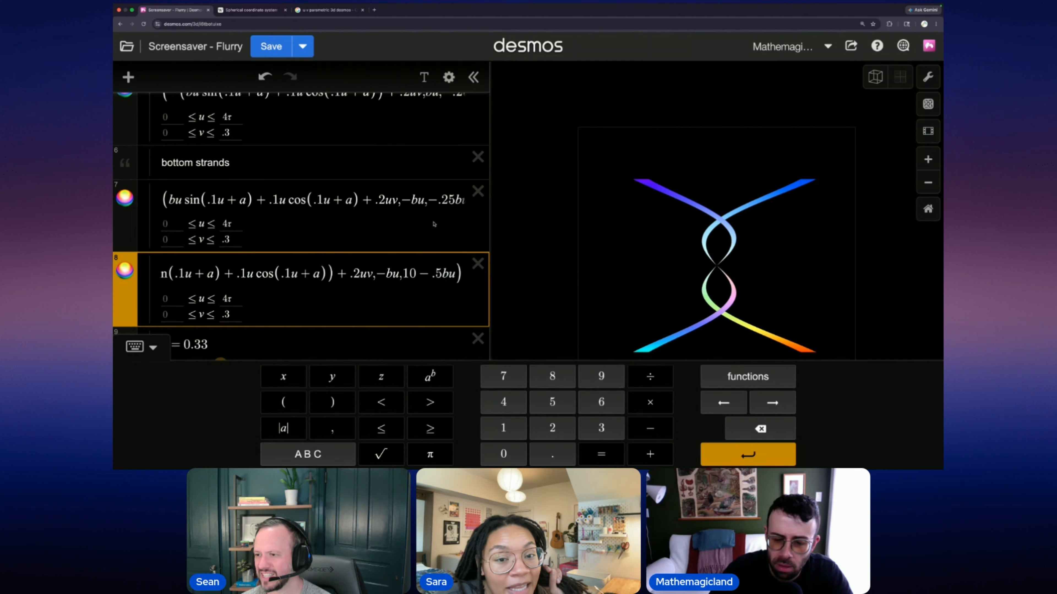
# Step: Change the z component of the first bottom strand to 10 − .25bu
pyautogui.scroll(1, 433, 222)
pyautogui.moveTo(441, 217)
pyautogui.mouseDown()
pyautogui.moveTo(527, 220)
pyautogui.moveTo(420, 216)
pyautogui.mouseUp()
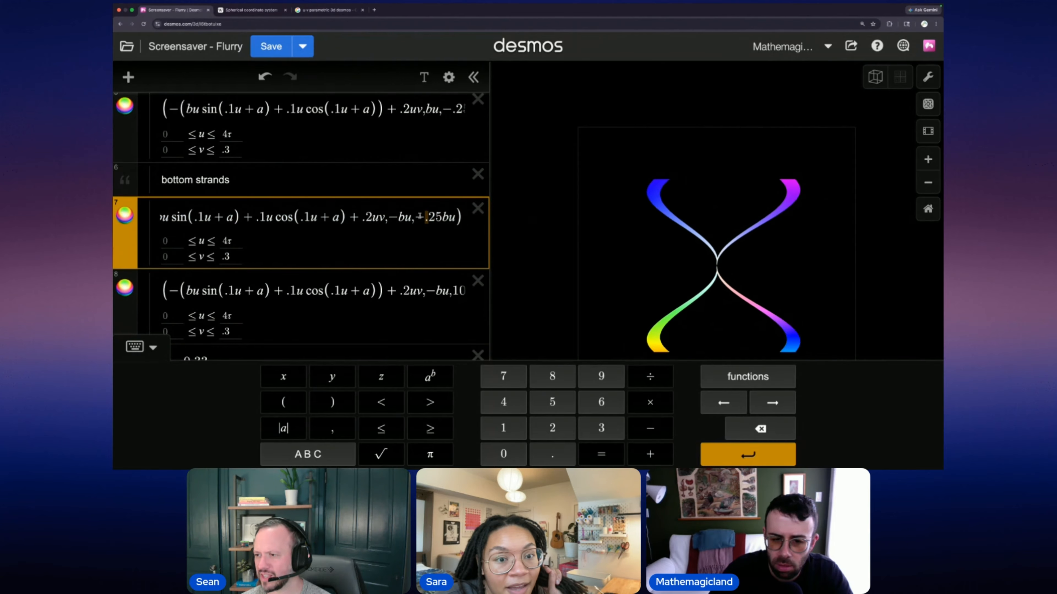
pyautogui.write('10')
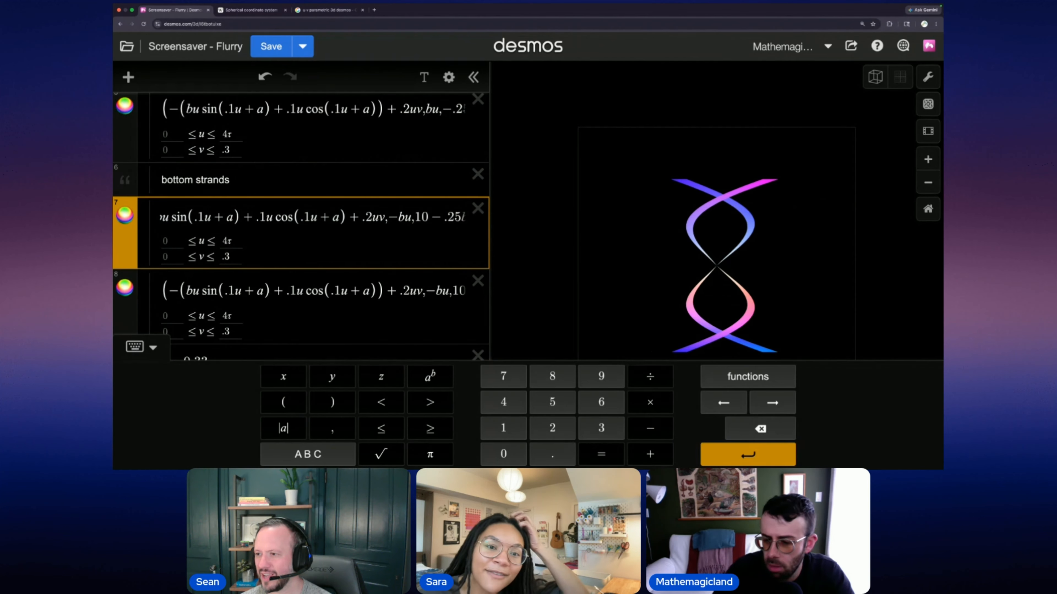
pyautogui.moveTo(425, 292); pyautogui.dragTo(507, 297)
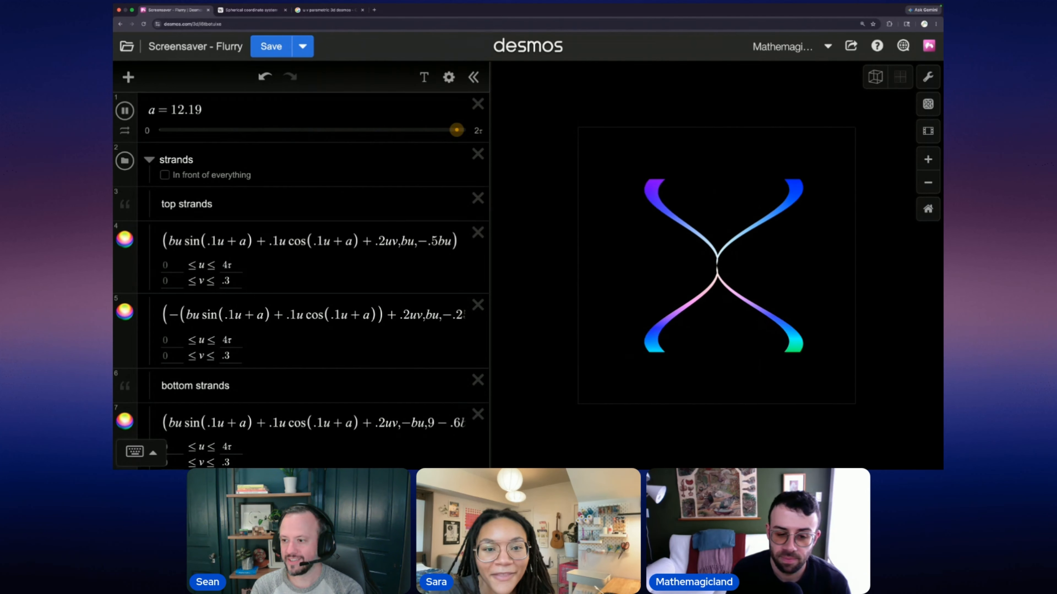